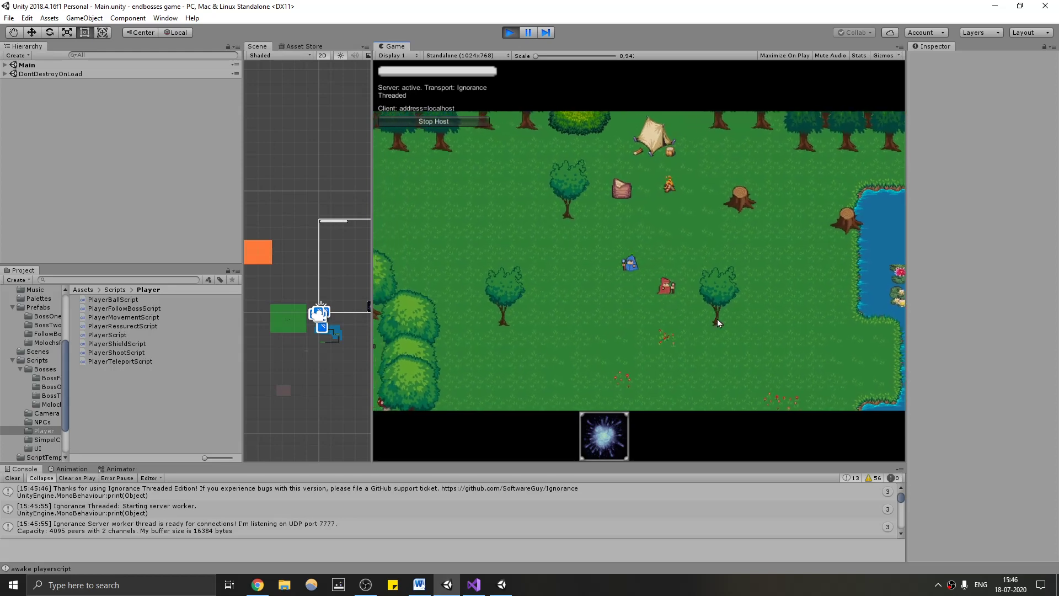
Walk the blue wizard beside the red wizard and fire a projectile
key(s)
key(d)
click(737, 301)
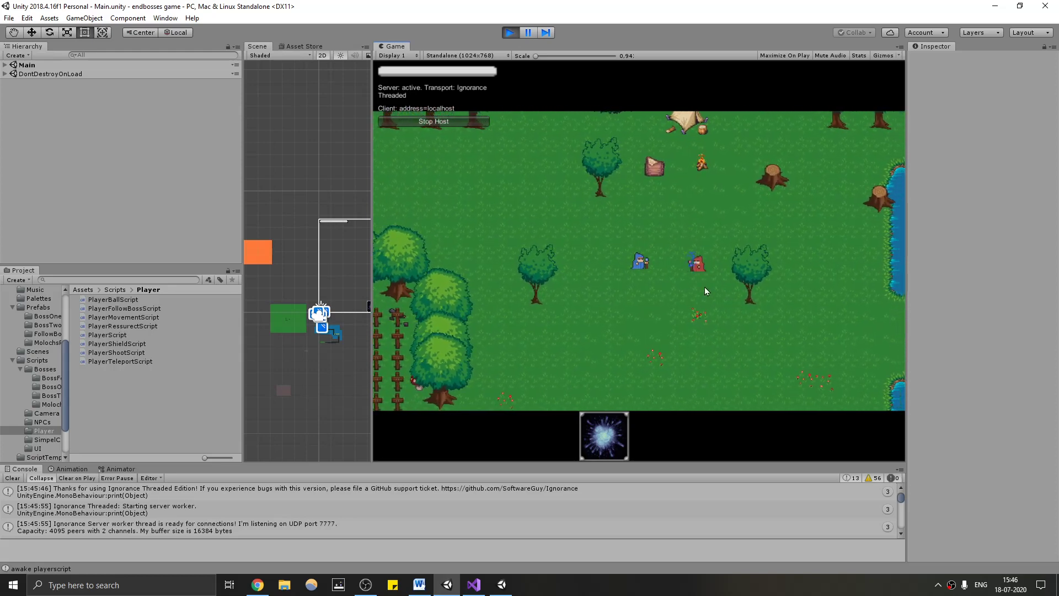
Alternate between the client window and the host Game view, fighting until the red wizard falls
click(502, 585)
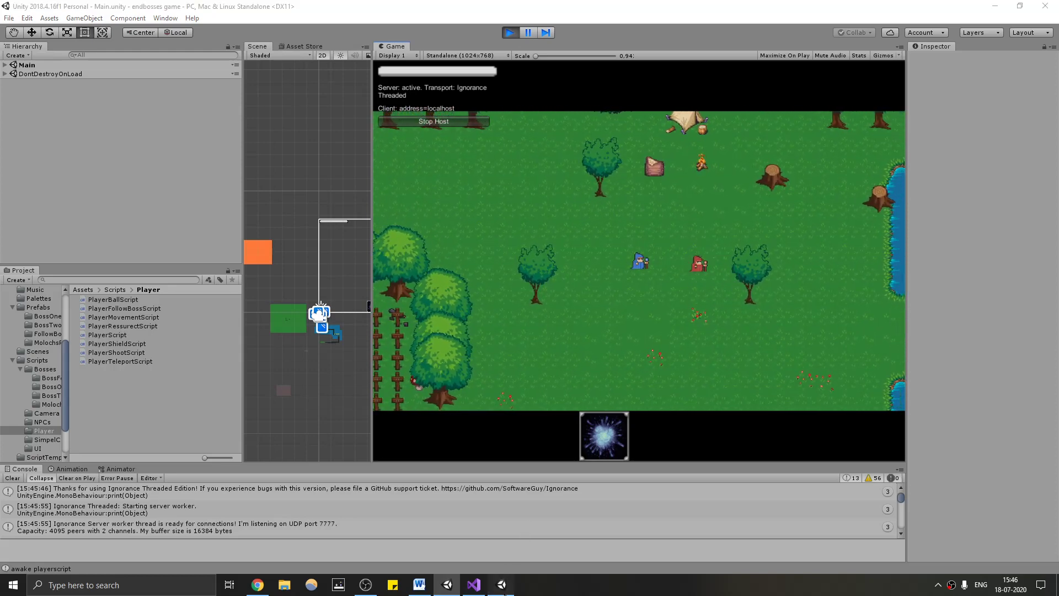
click(749, 325)
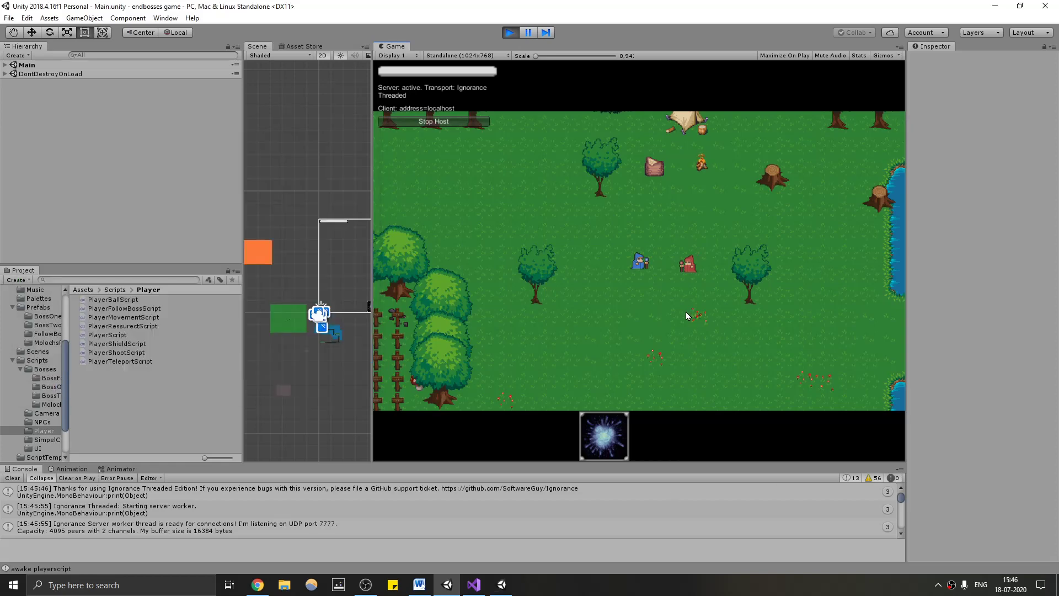
key(a)
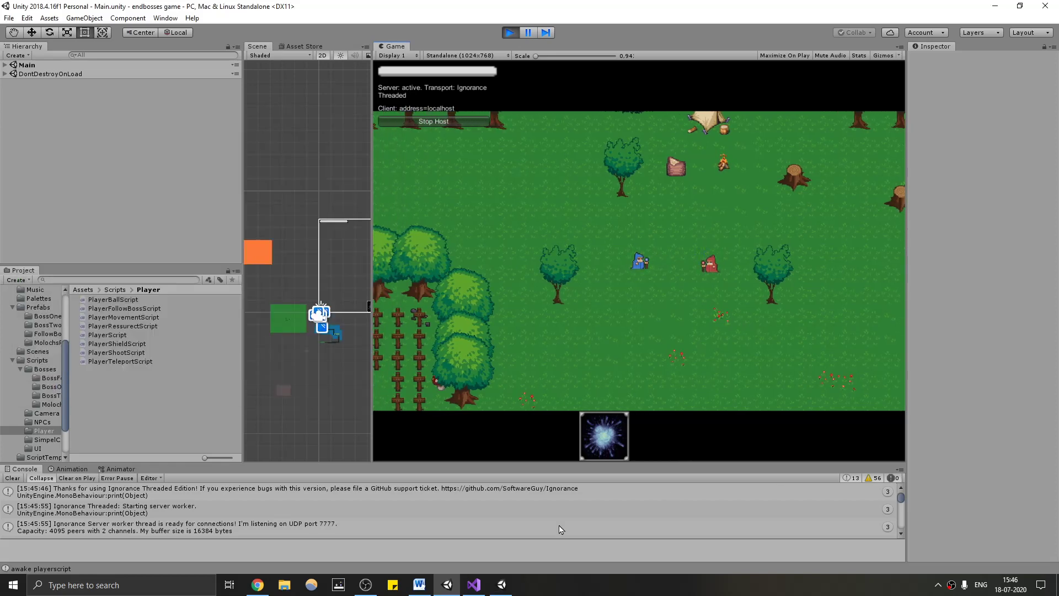
click(501, 585)
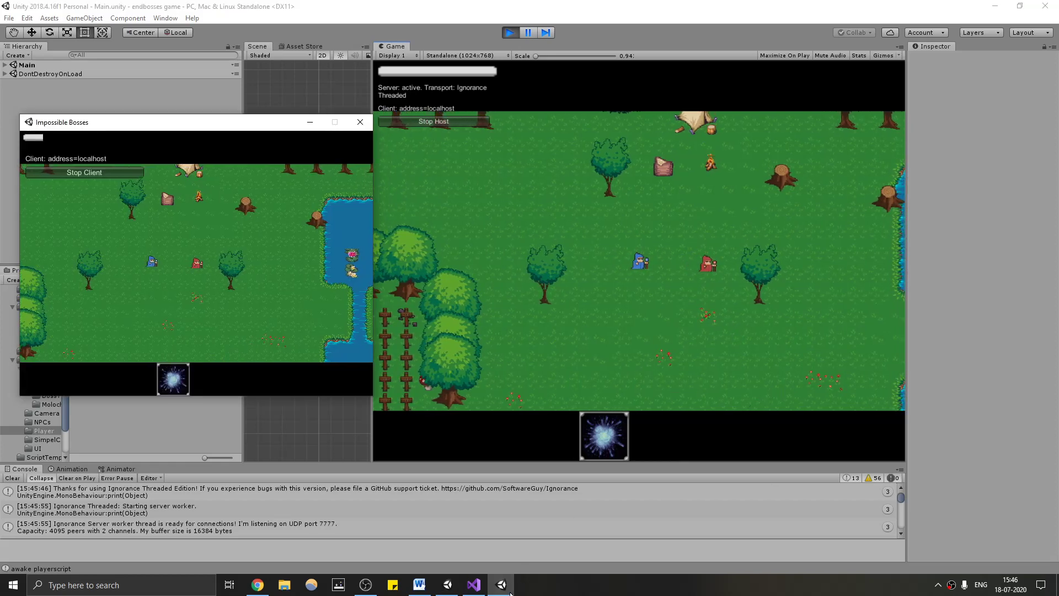
click(671, 320)
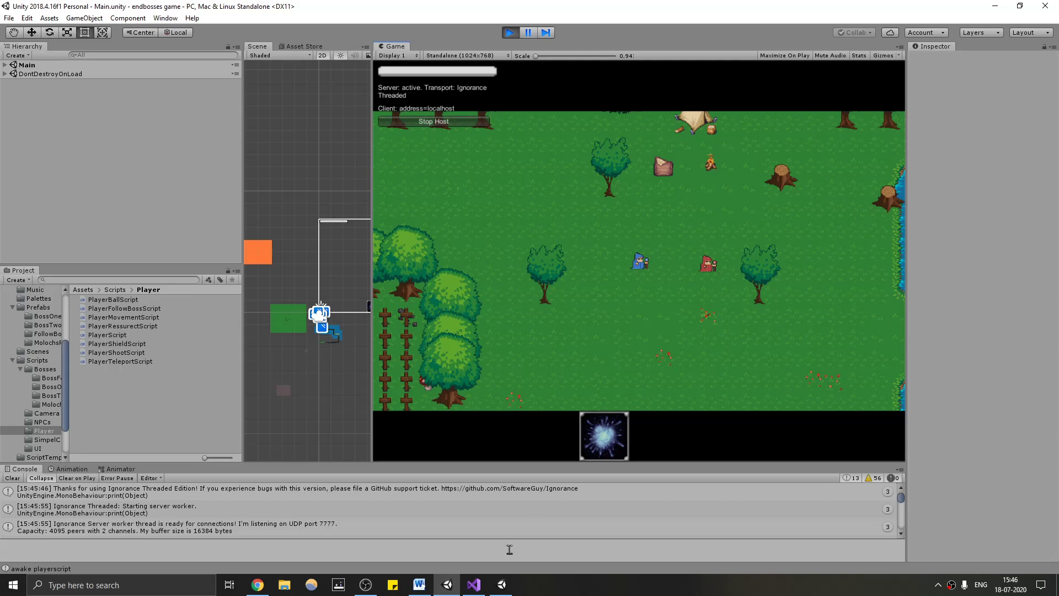
click(503, 588)
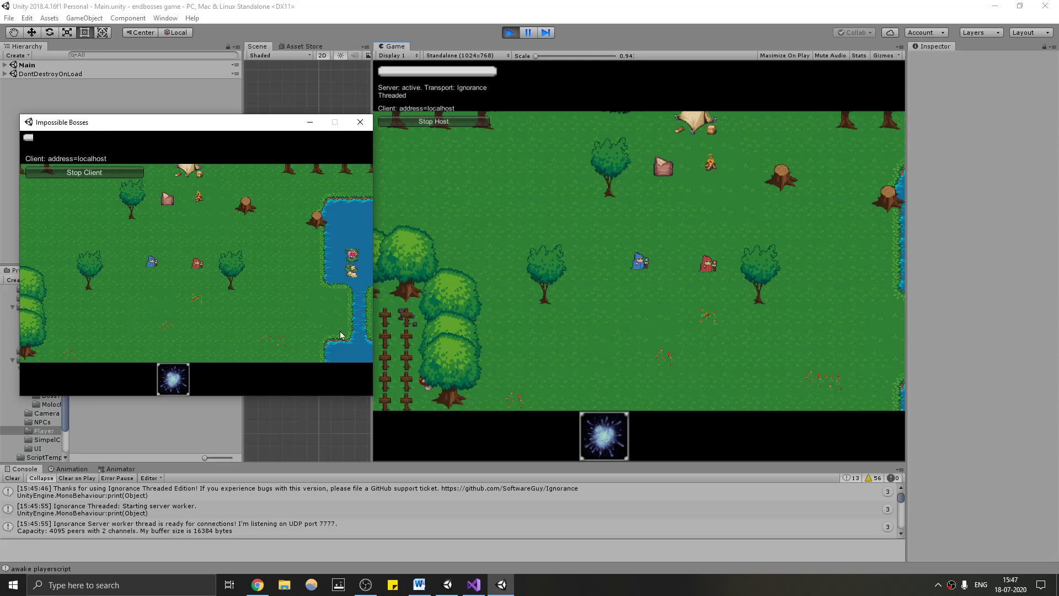
click(745, 327)
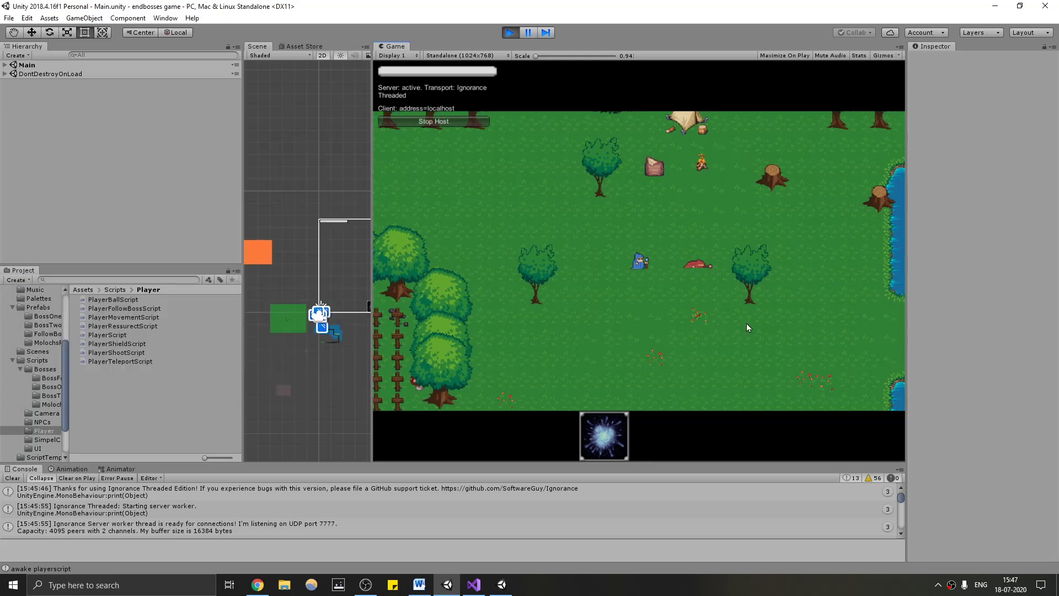
click(502, 585)
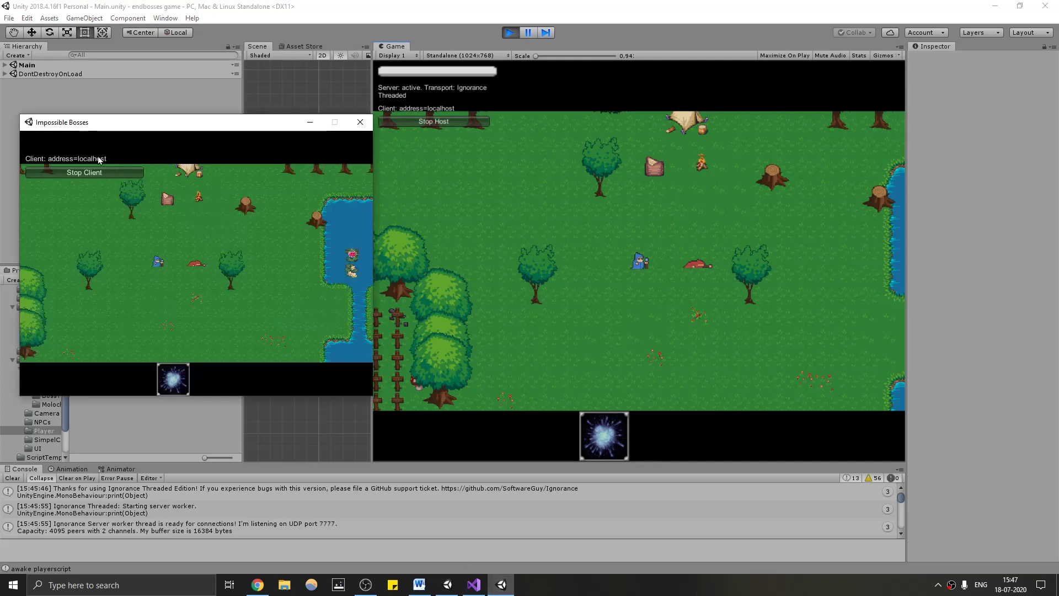
click(696, 302)
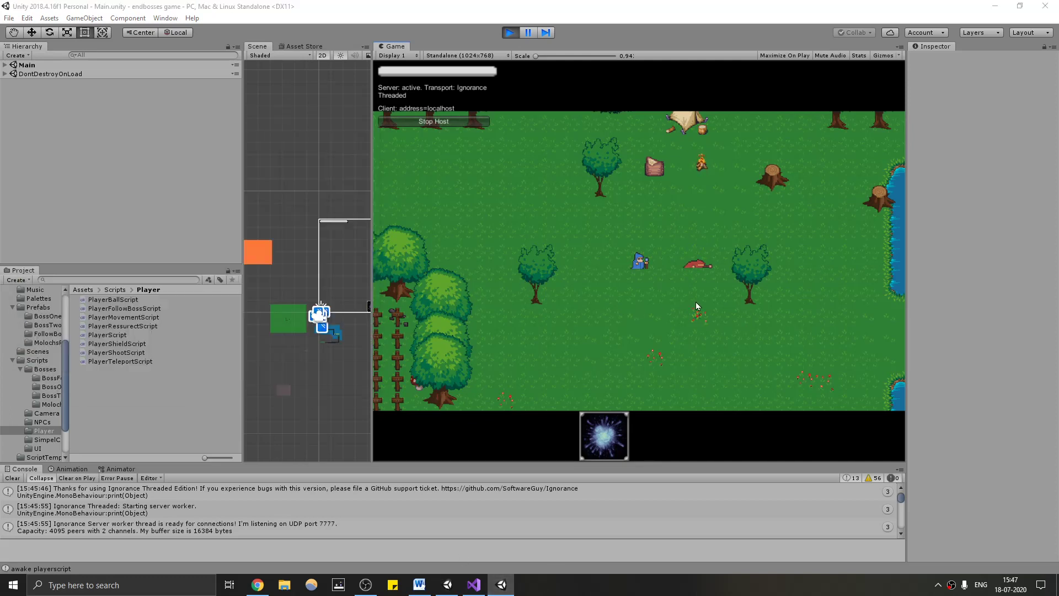
Walk the blue wizard onto the fallen red wizard and resurrect it with R
key(d)
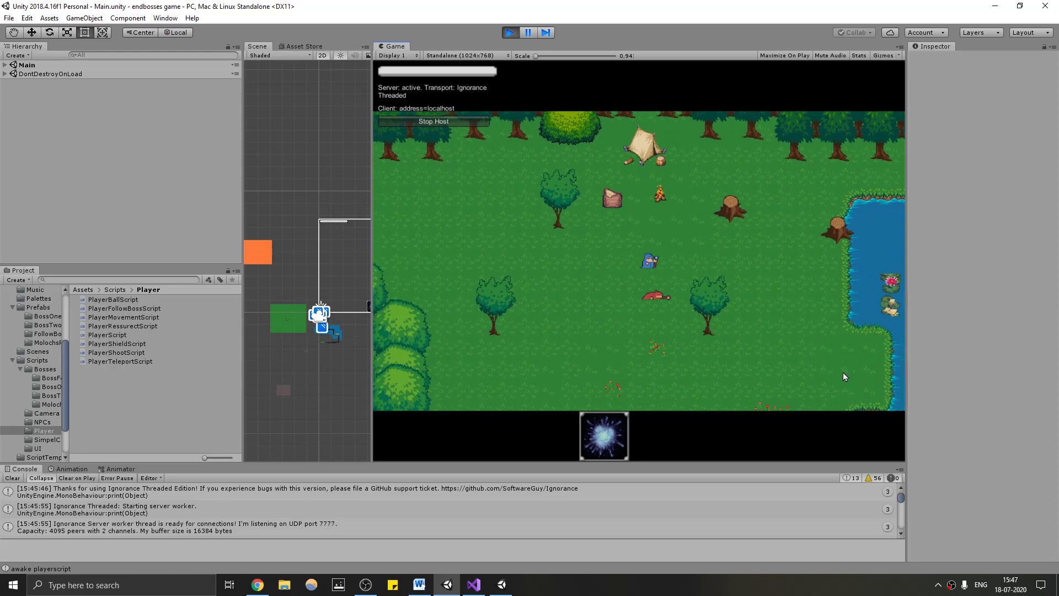
key(s)
key(r)
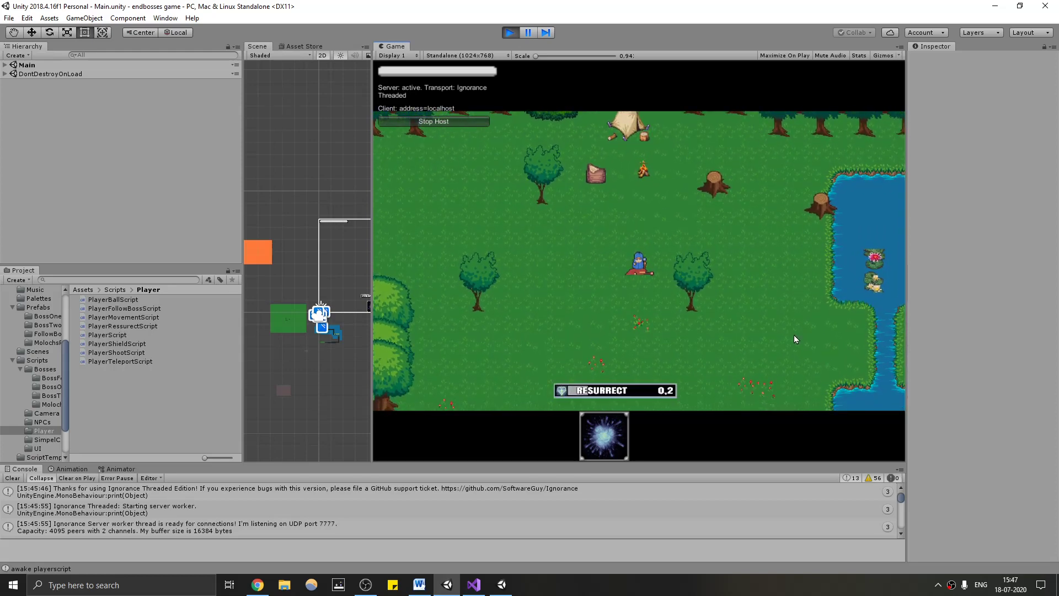
key(a)
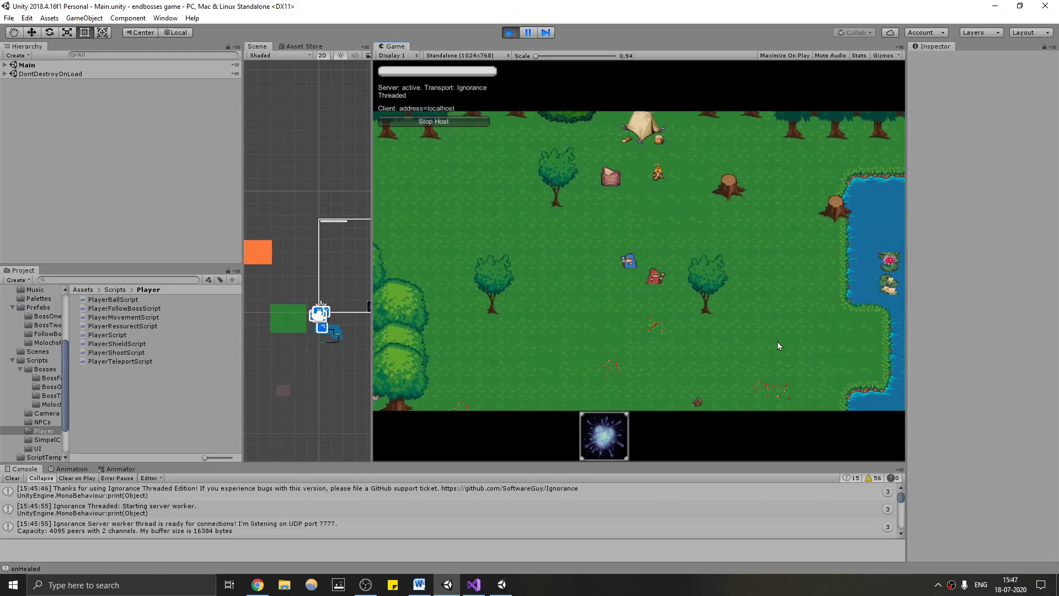
key(s)
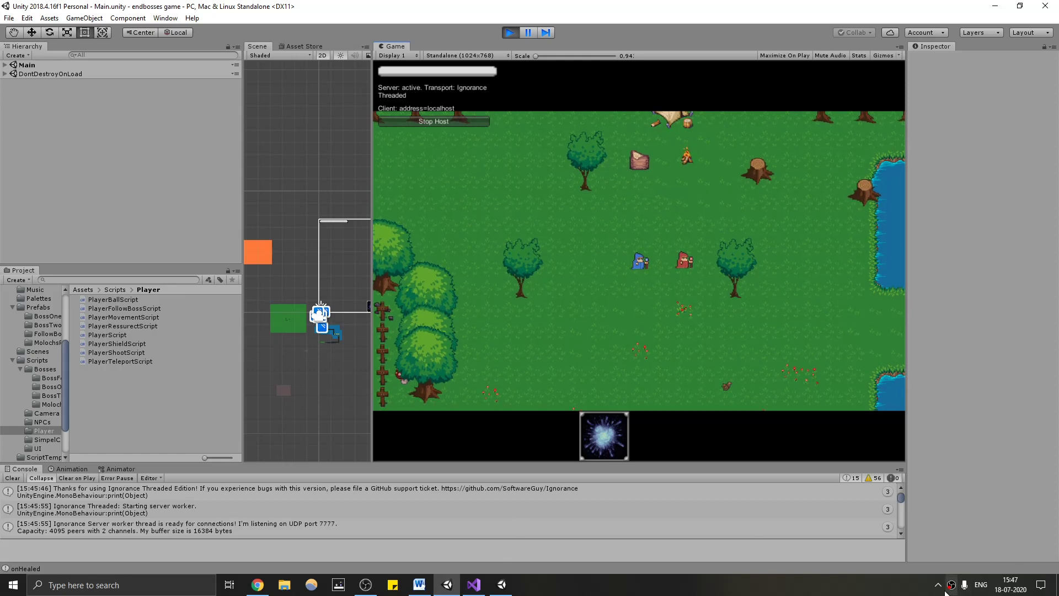
Check the speaker volume from the system tray, then refocus the host game
click(939, 586)
click(921, 564)
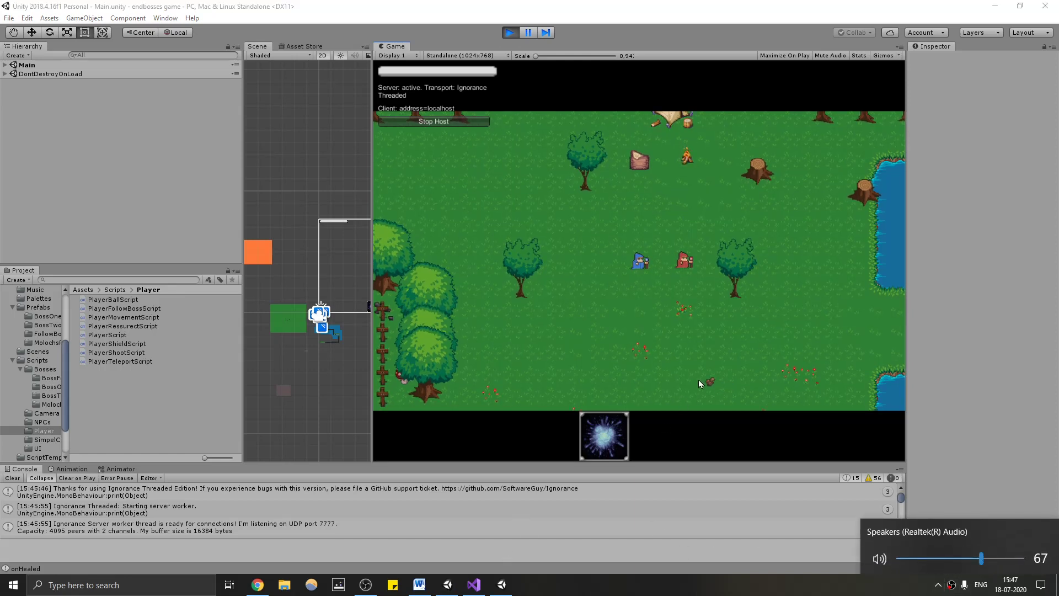
click(697, 299)
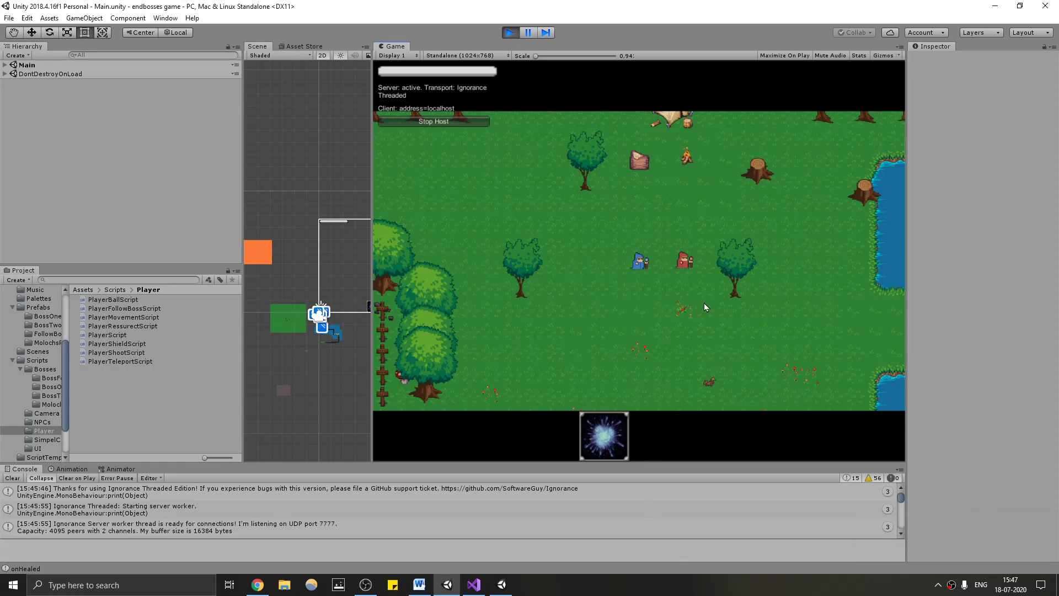
click(501, 583)
click(704, 250)
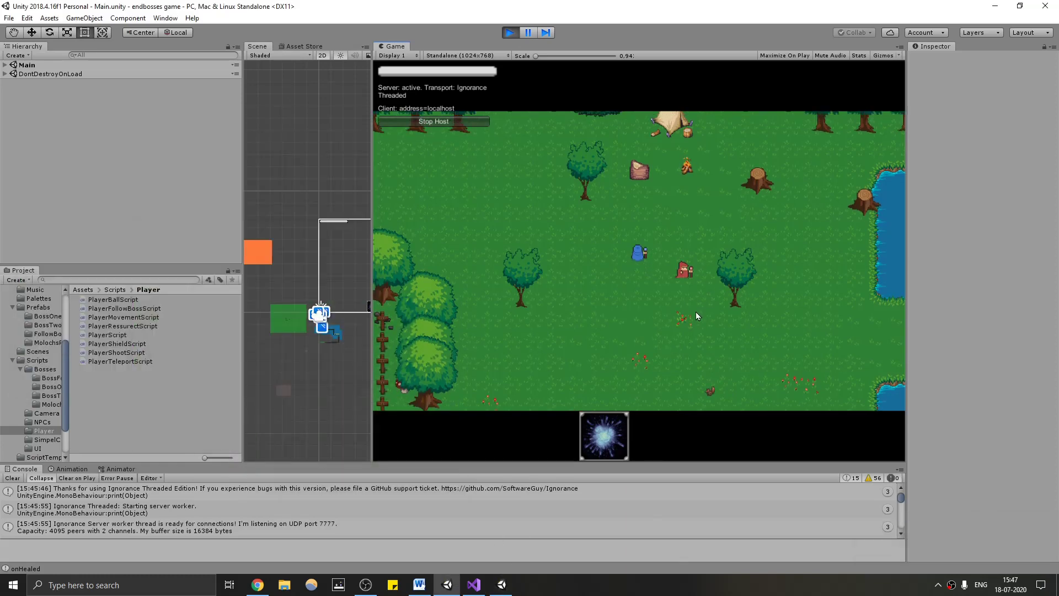
Walk the blue wizard around the clearing, teleport, and head left toward the graveyard
key(d)
key(s)
key(a)
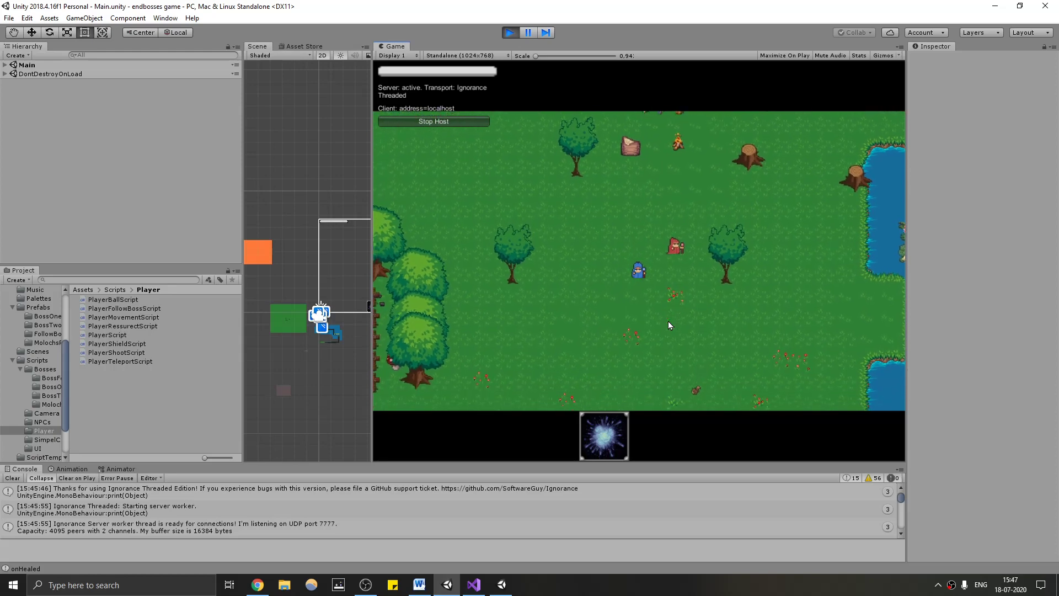
key(s)
key(space)
key(a)
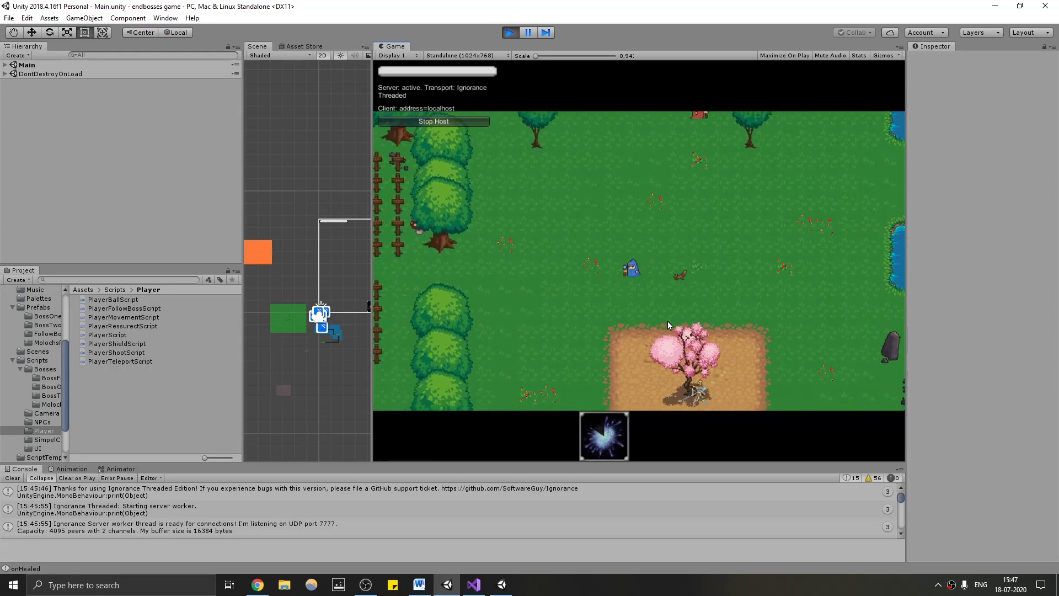
key(a)
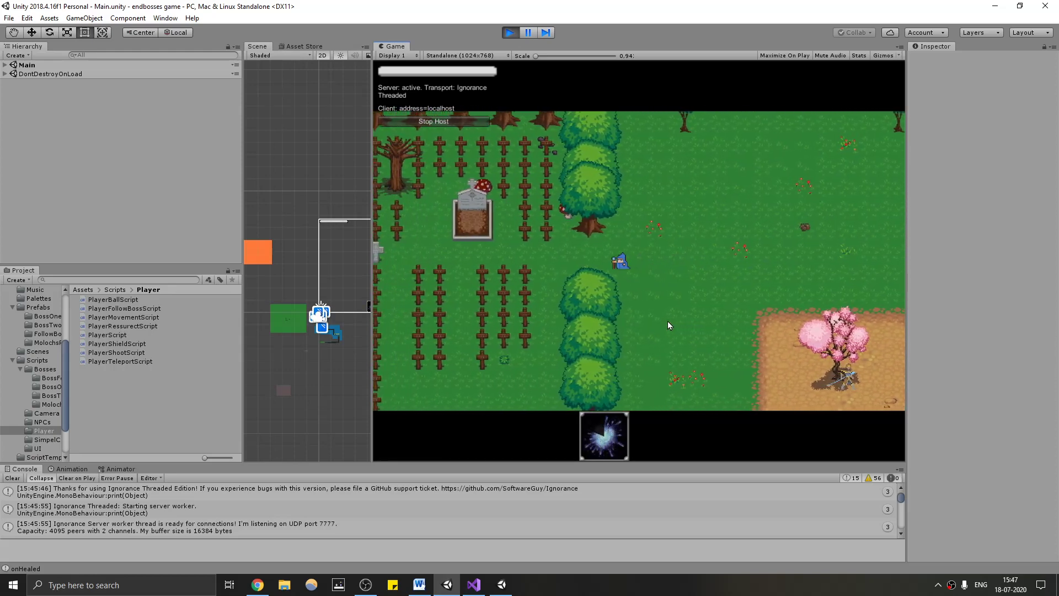
Walk the blue wizard past the pink tree east to the green portal
key(s)
key(d)
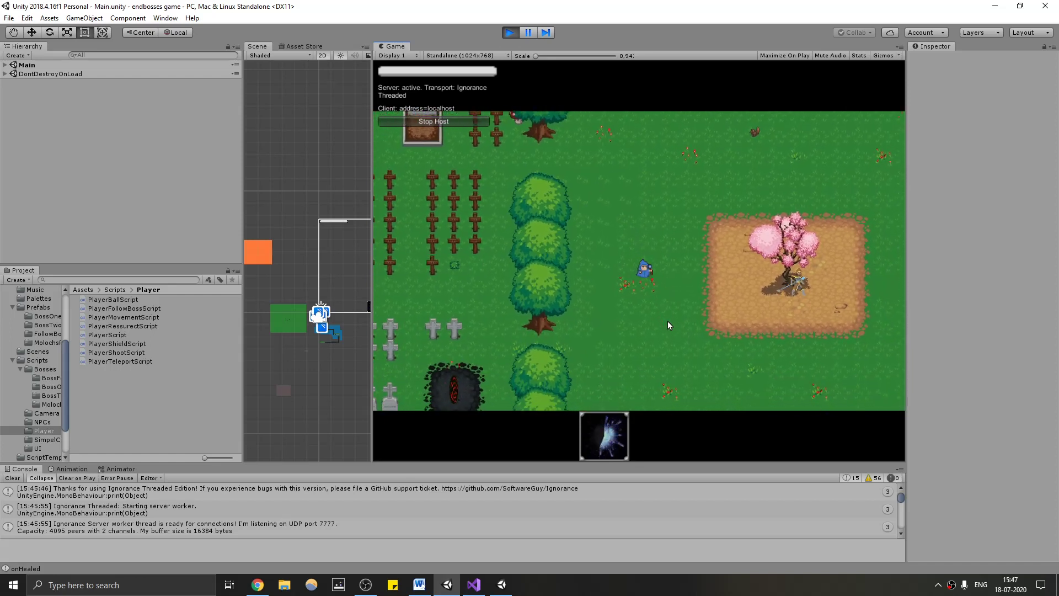
key(d)
key(s)
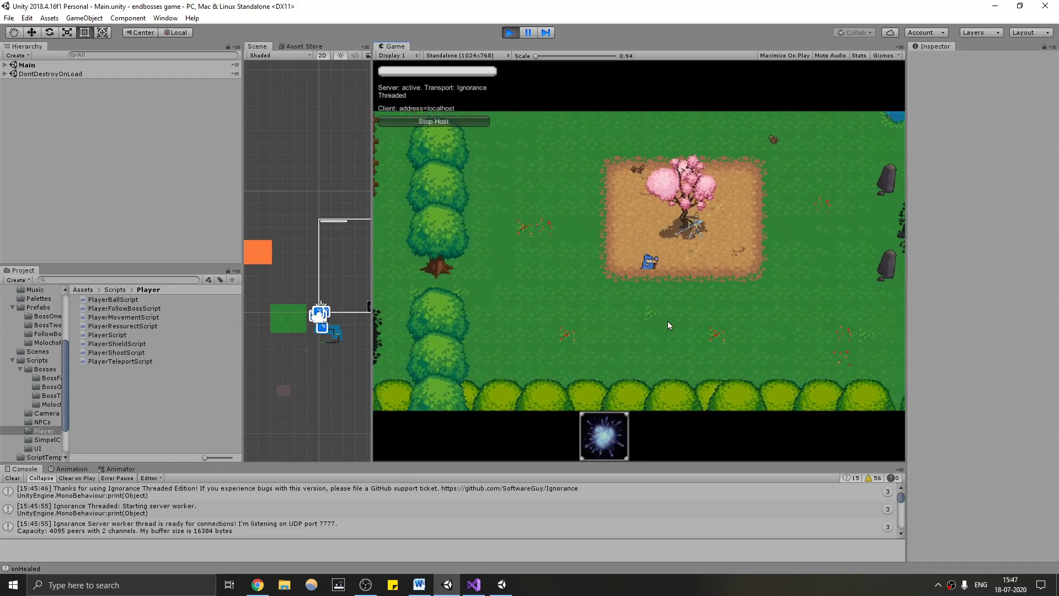
key(d)
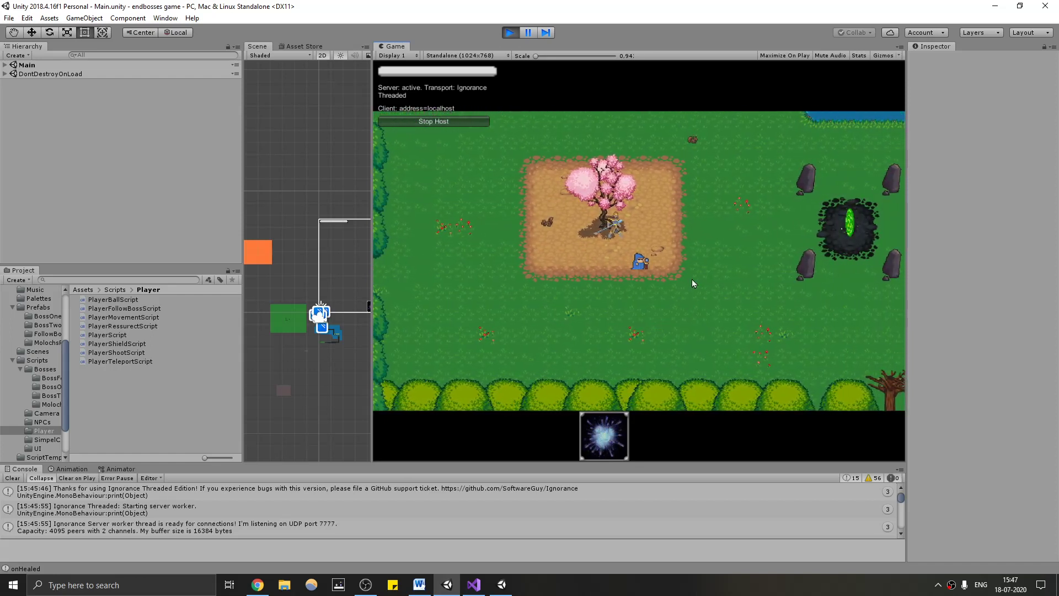
key(w)
key(d)
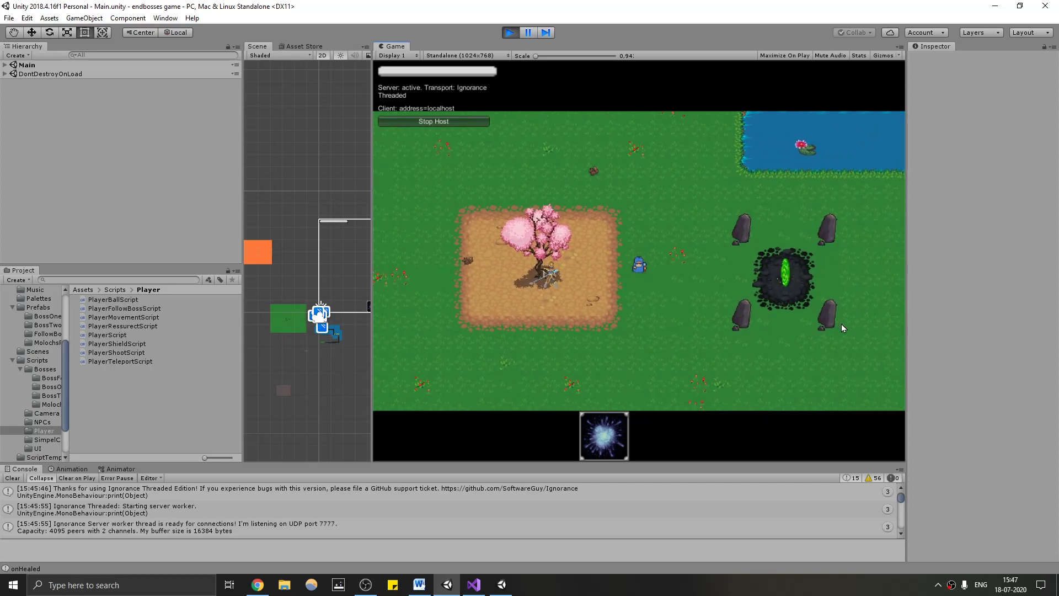
key(s)
key(d)
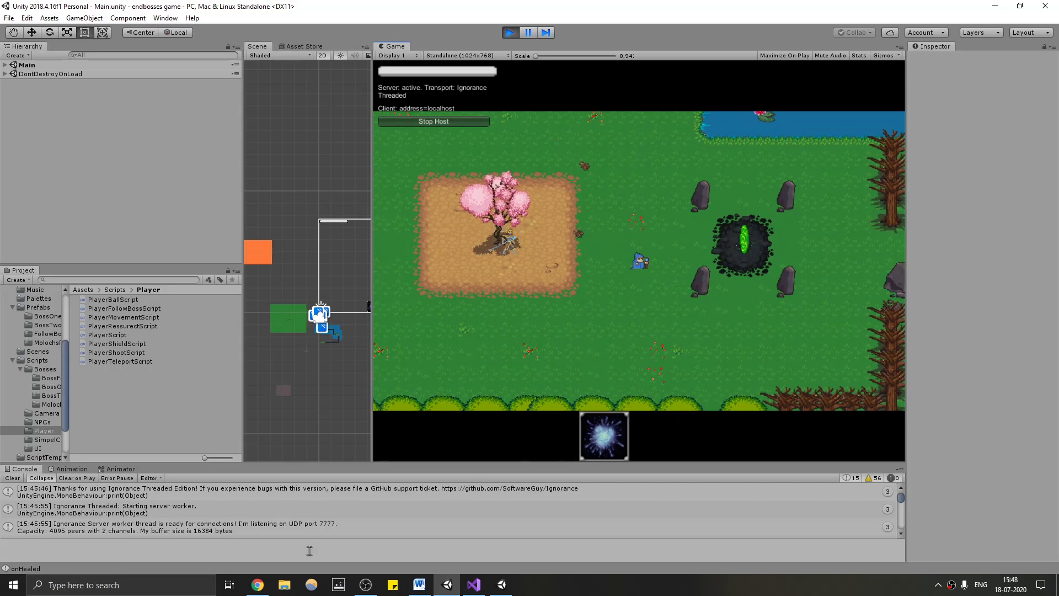
Open the Desktop's 'for video' folder to check its MP4 clip, then return to Unity
click(284, 584)
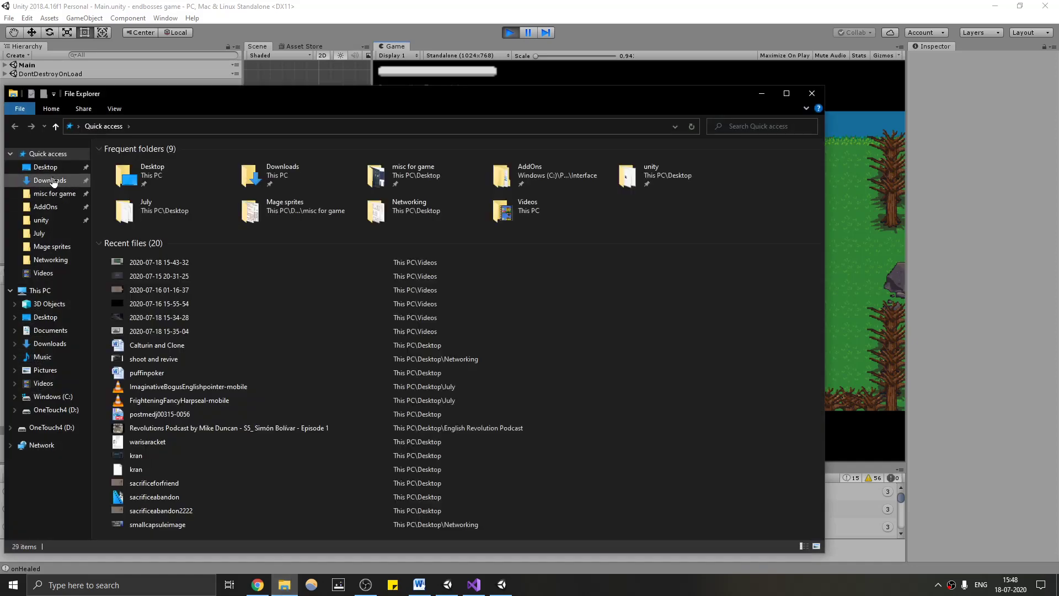
click(46, 166)
scroll(552, 265, down, 10)
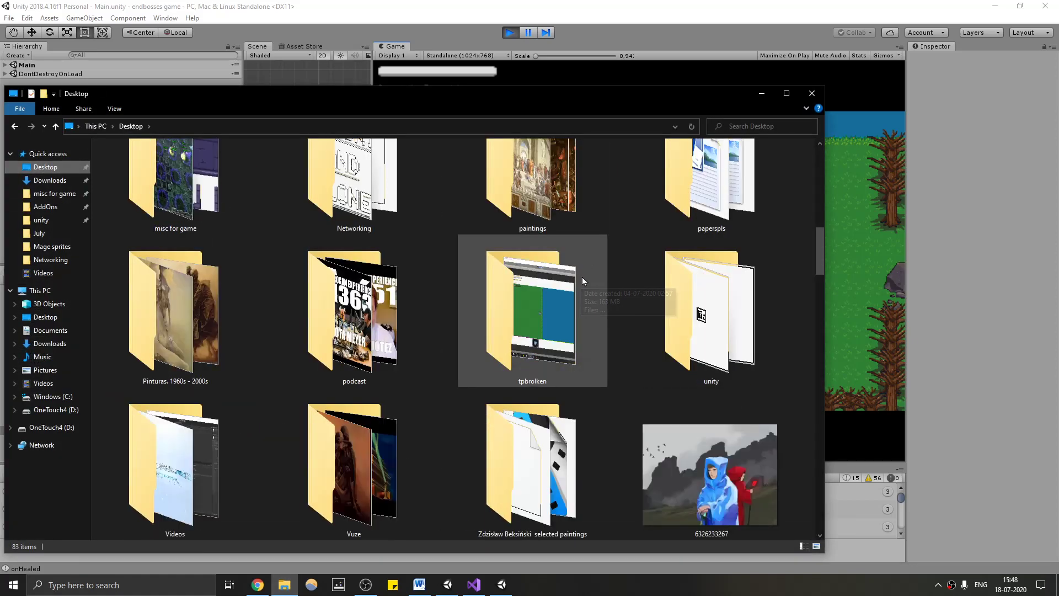
scroll(583, 280, down, 2)
scroll(522, 331, up, 1)
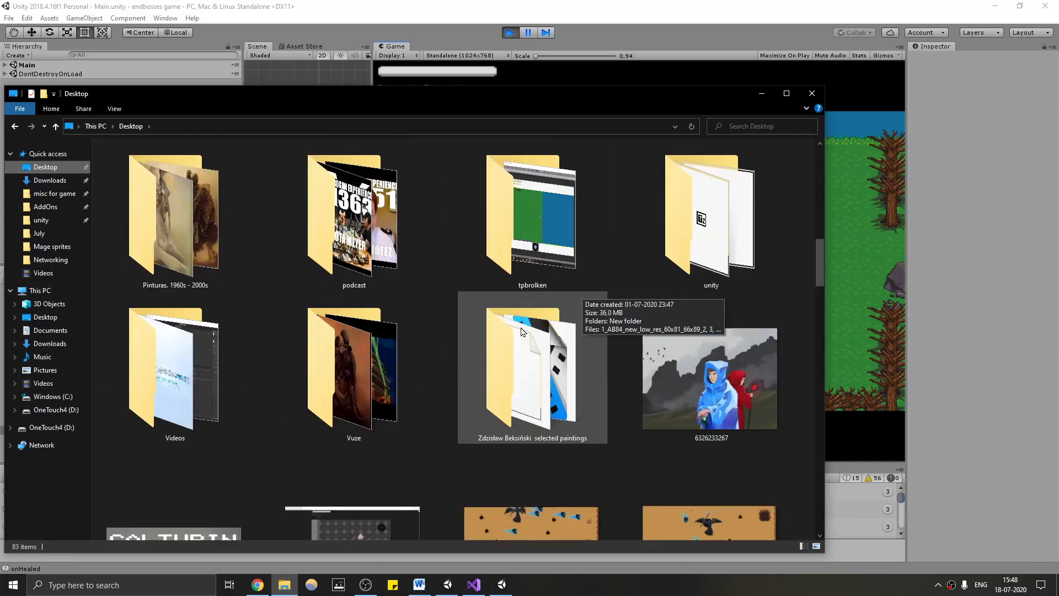
scroll(521, 331, up, 6)
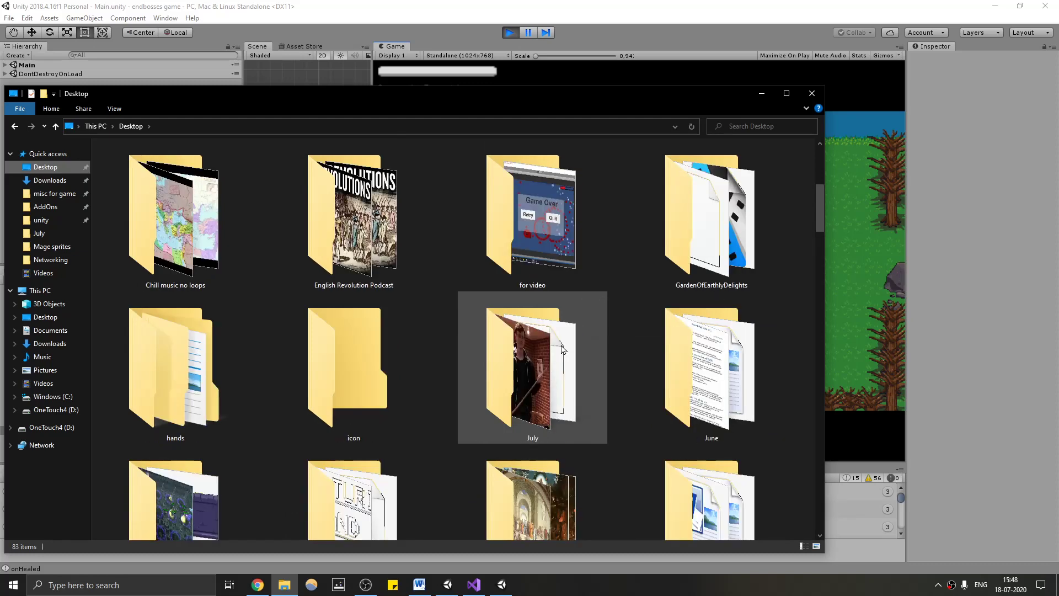
double_click(544, 227)
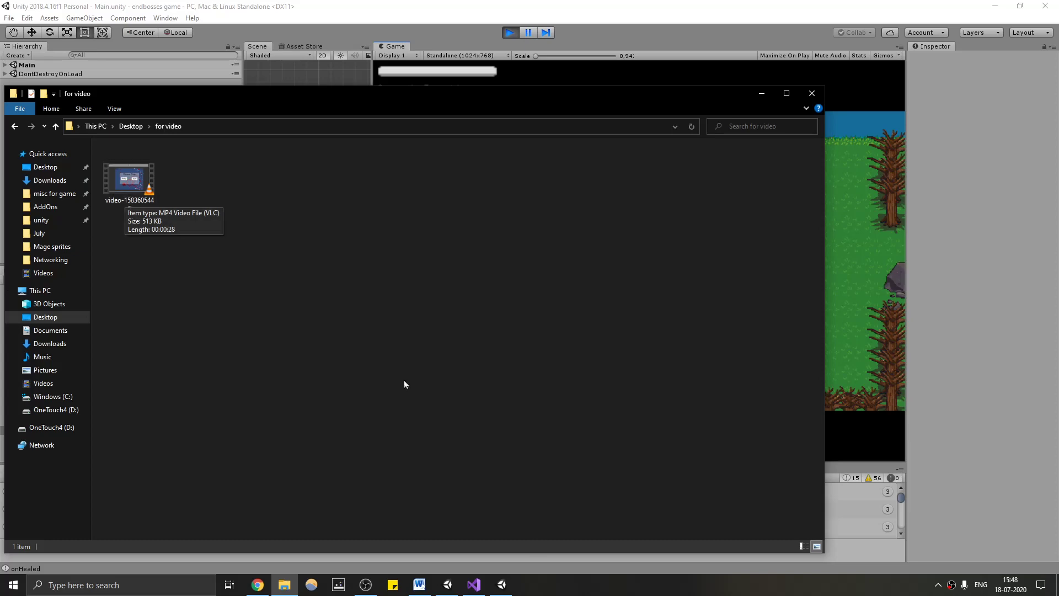
click(507, 589)
click(448, 585)
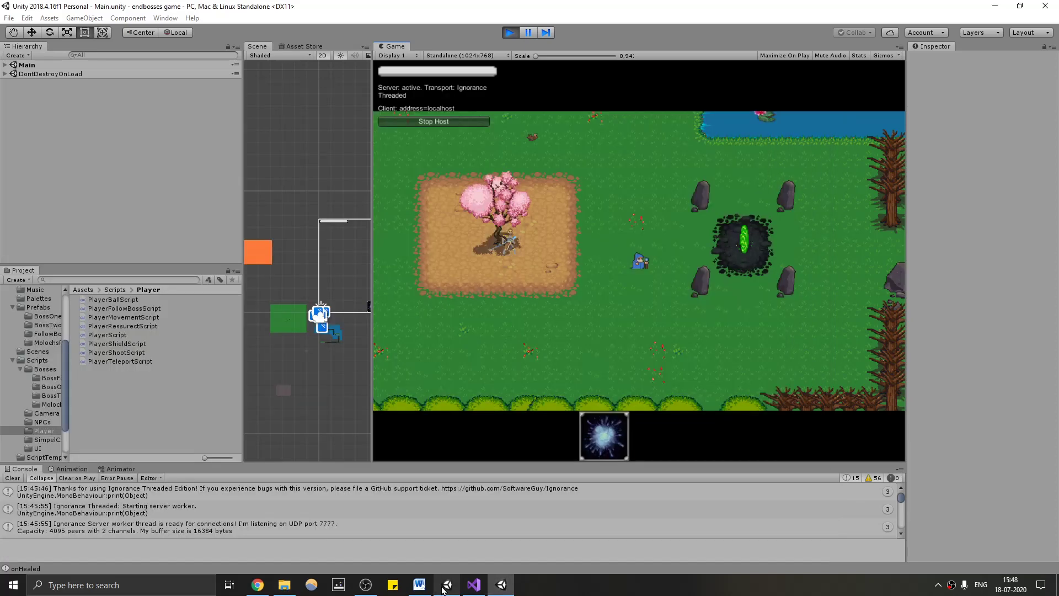
Walk the blue wizard through the green portal and around the reaper boss arena
key(d)
key(w)
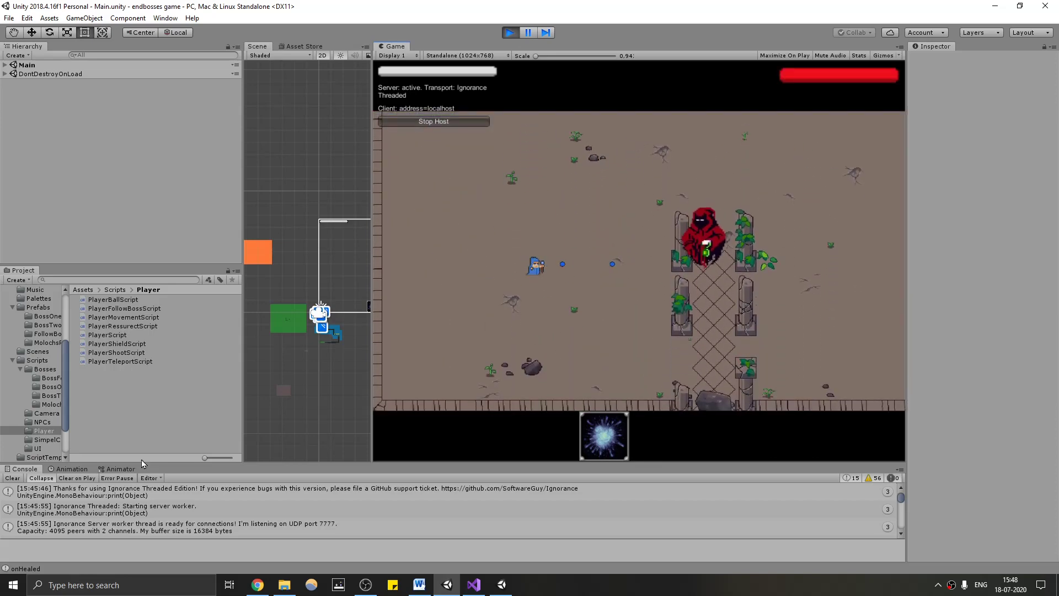
key(w)
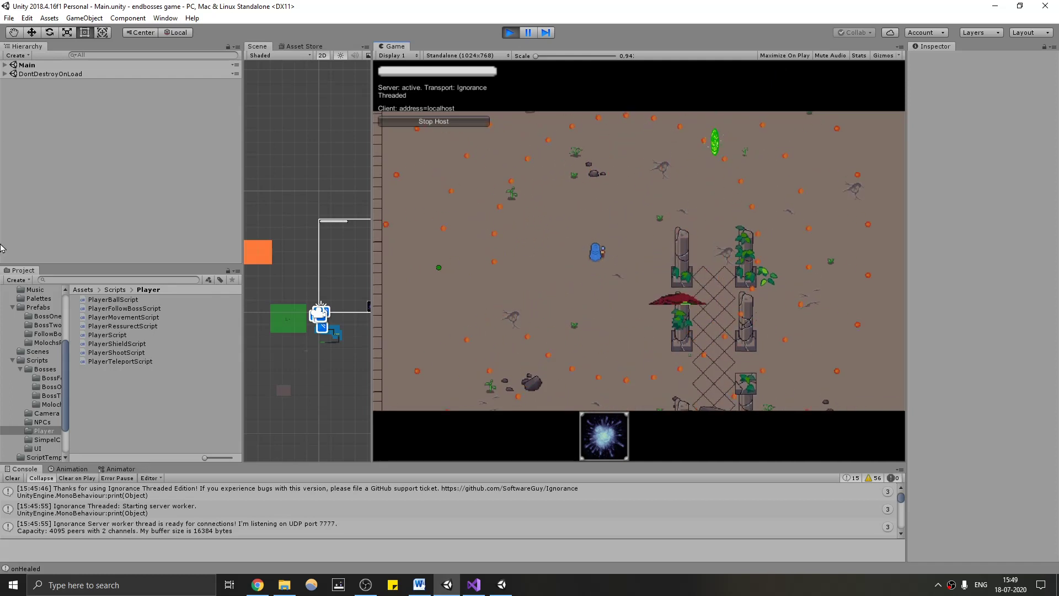
Expand Main in the Hierarchy and select Player1(Clone) to inspect its components
click(5, 65)
scroll(75, 153, down, 7)
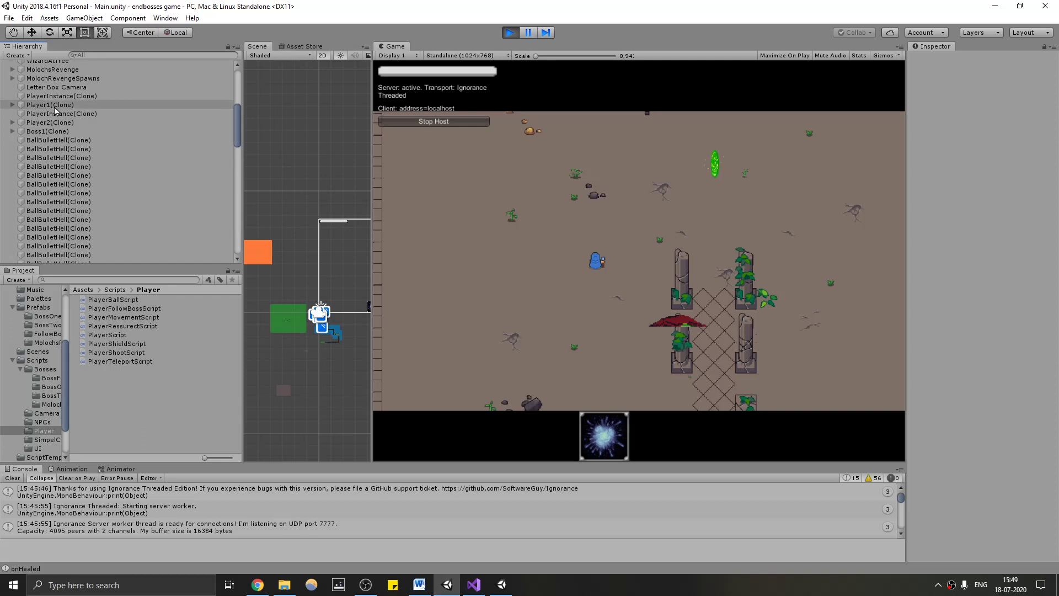
click(50, 105)
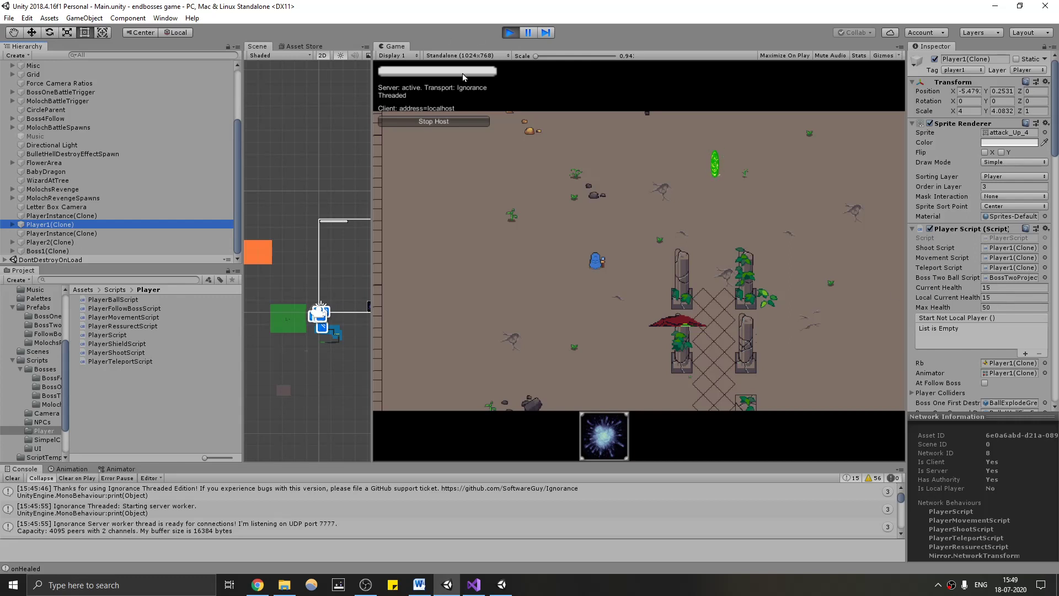
Walk the mage up-right into the green portal to teleport to the forest map
click(643, 225)
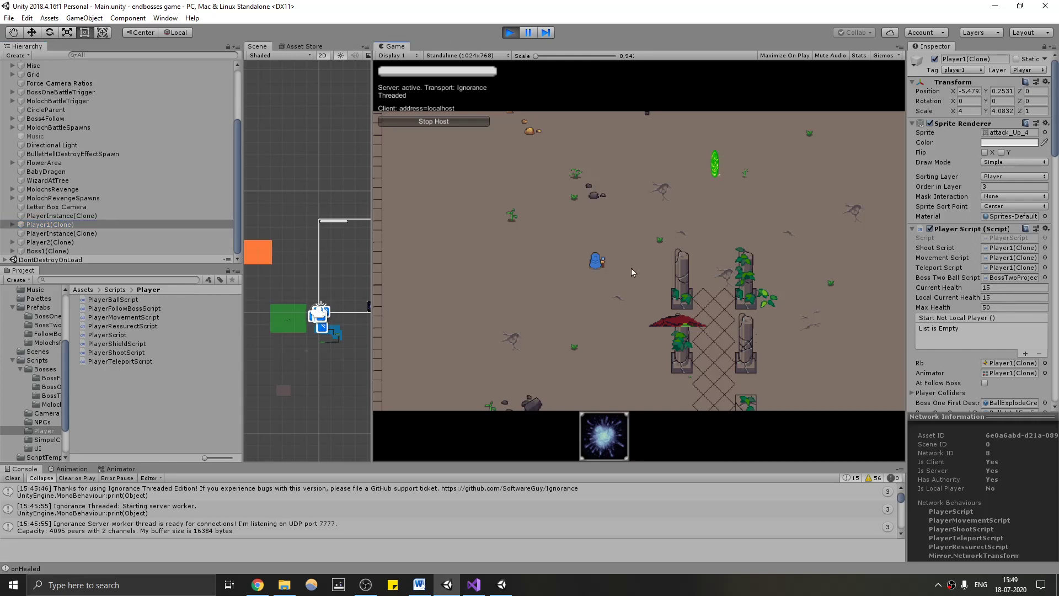
key(w)
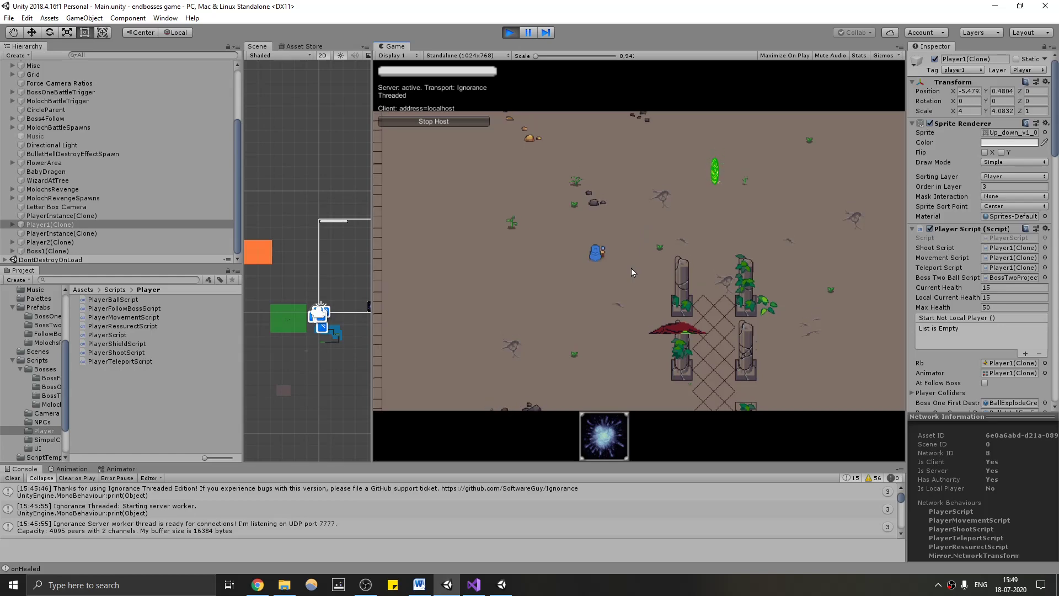
key(d)
key(w+d)
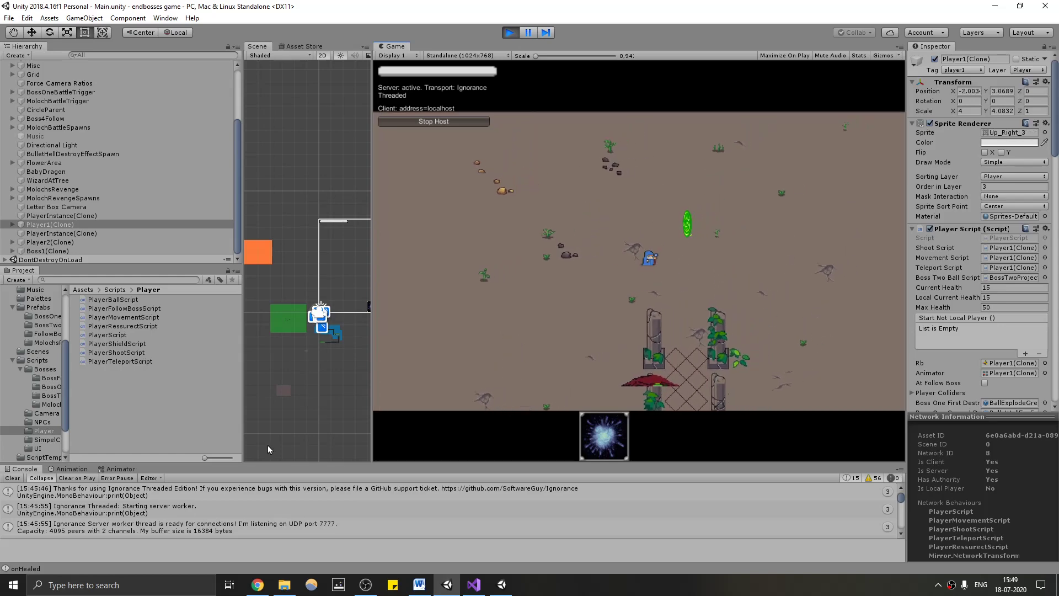
Explore the forest, walking the mage down, then left, and teleporting toward the graveyard
key(s+d)
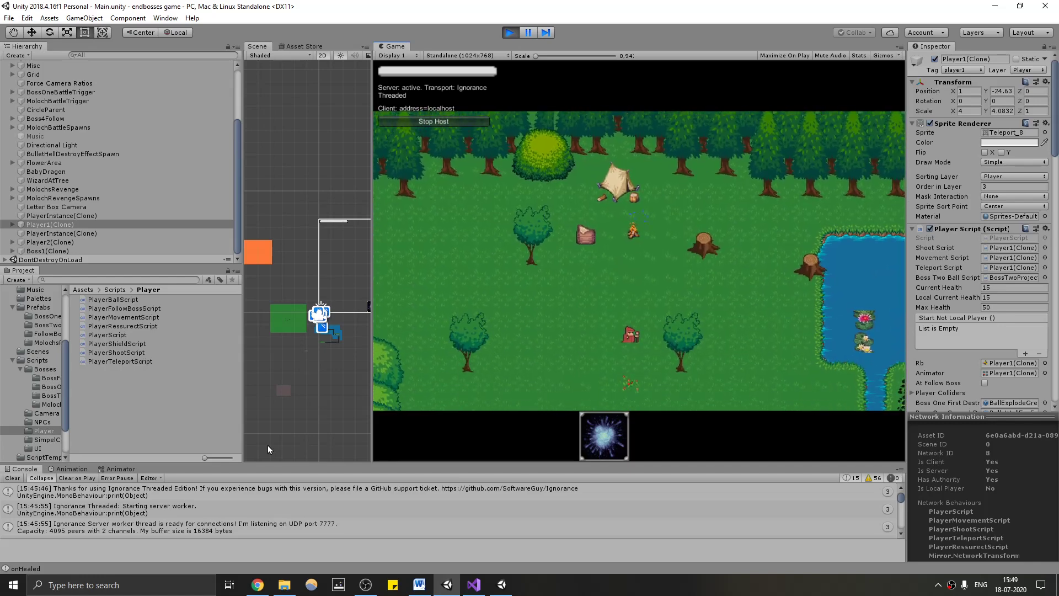
key(s+d)
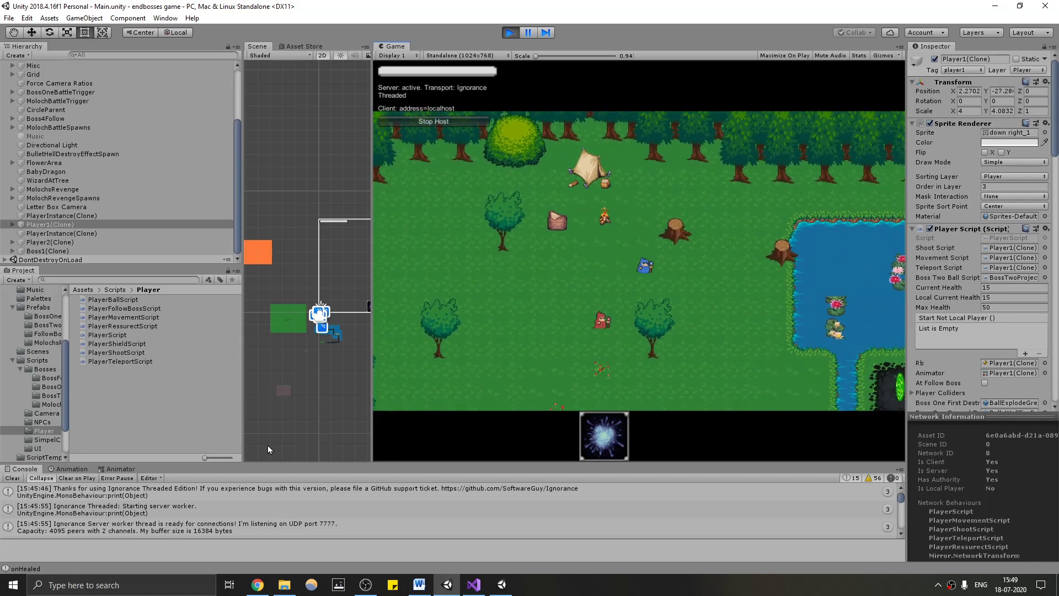
key(s+a)
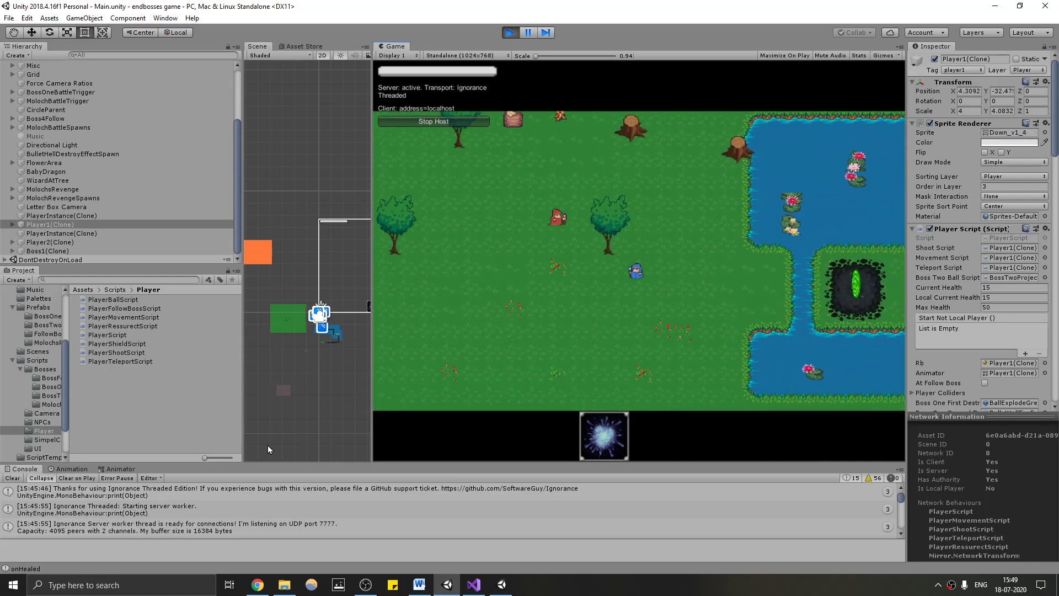
key(s)
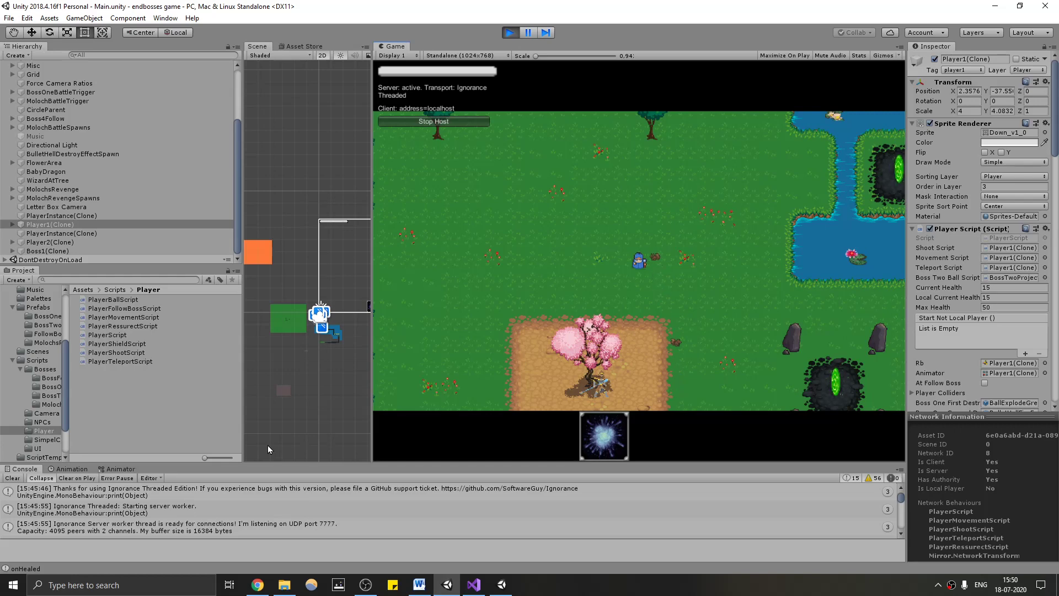
key(s)
key(a)
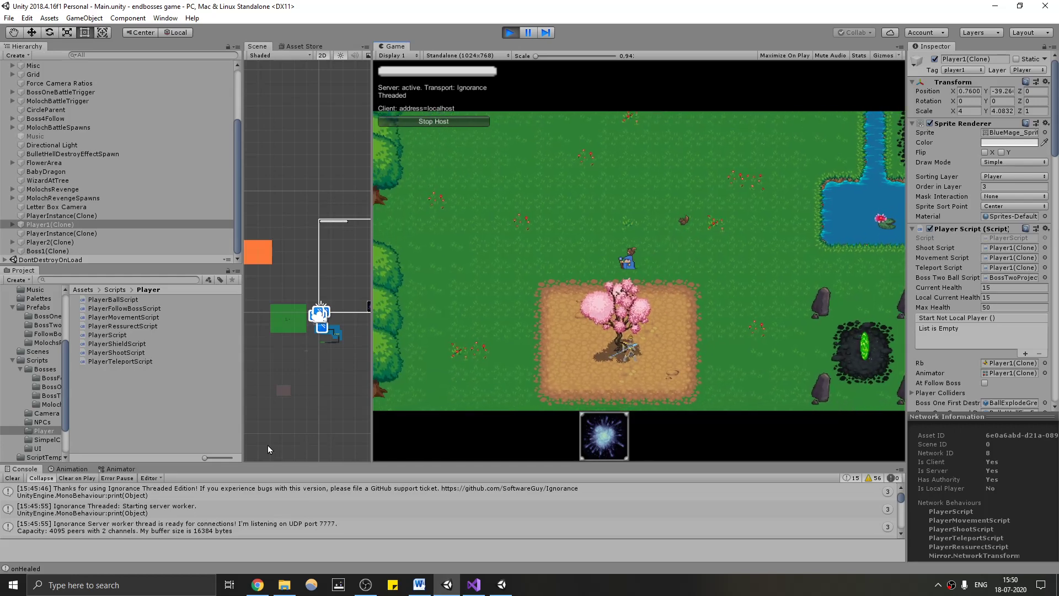
key(w)
key(a)
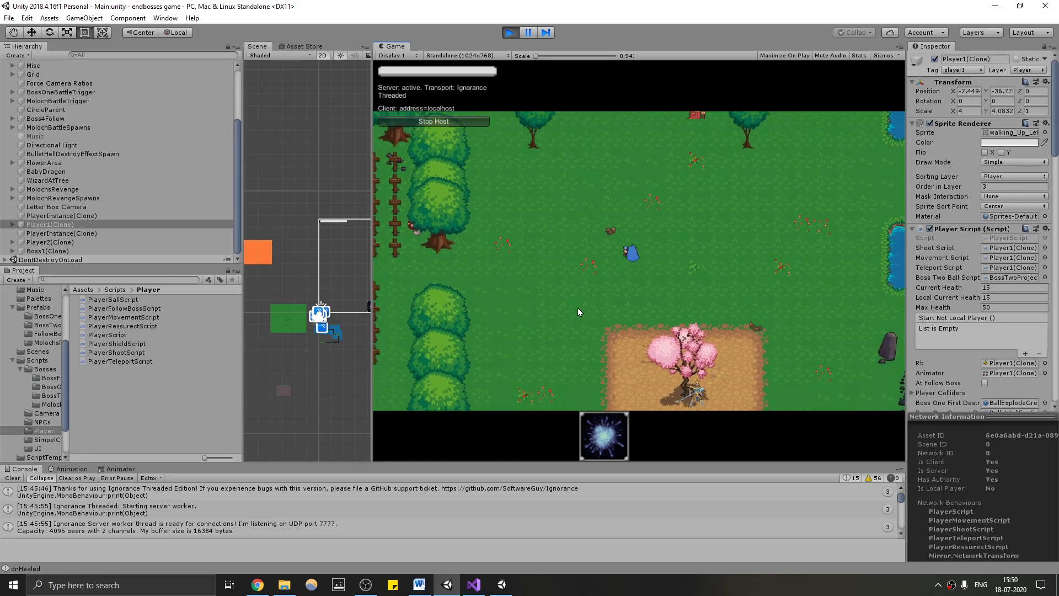
key(space)
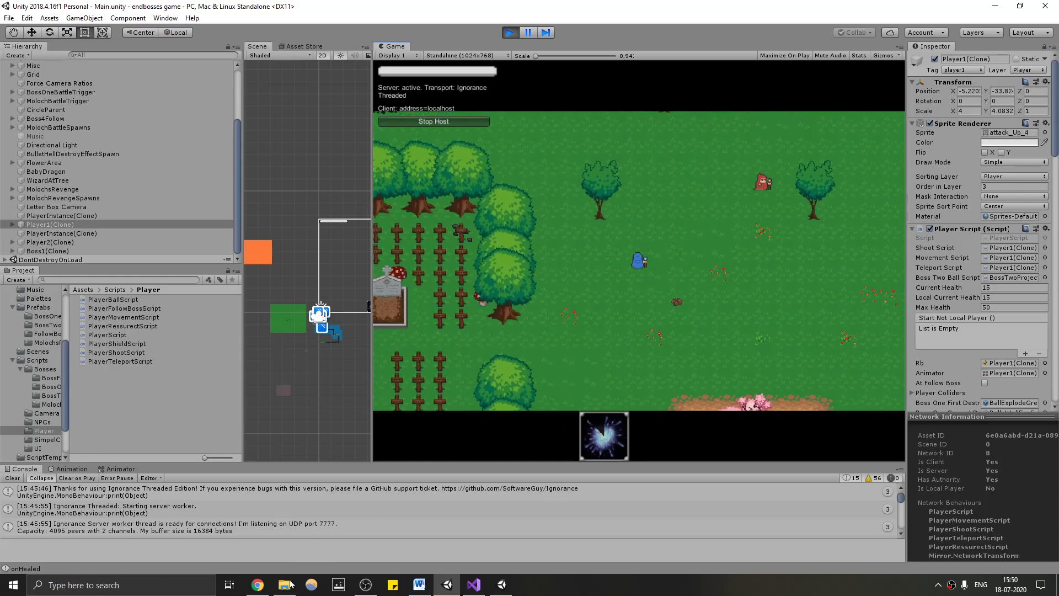
click(285, 585)
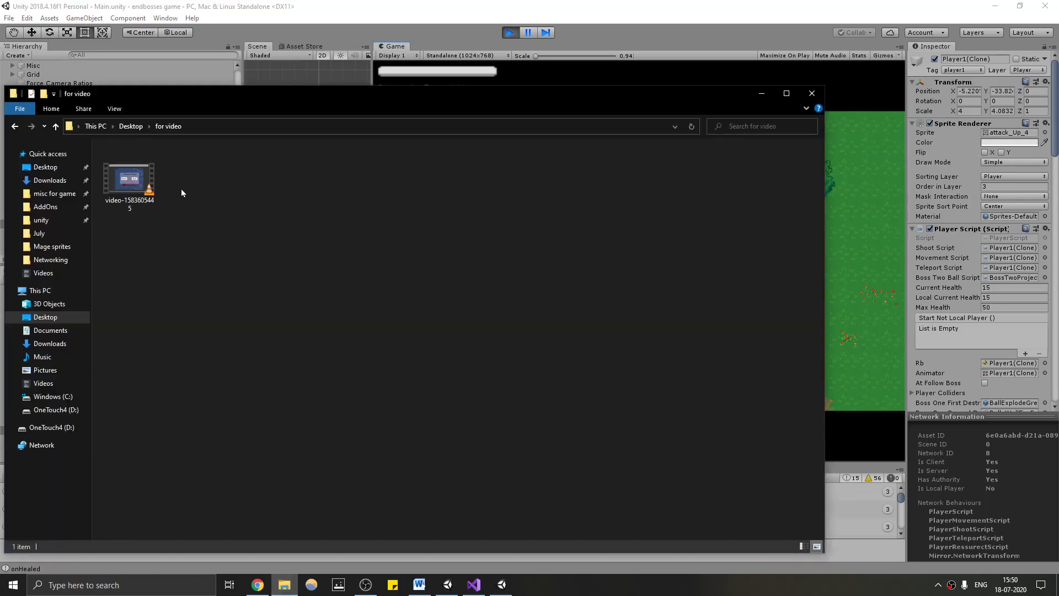
Play video-1583605445.mp4 from 'for video' in VLC and make it full screen
click(149, 199)
double_click(150, 199)
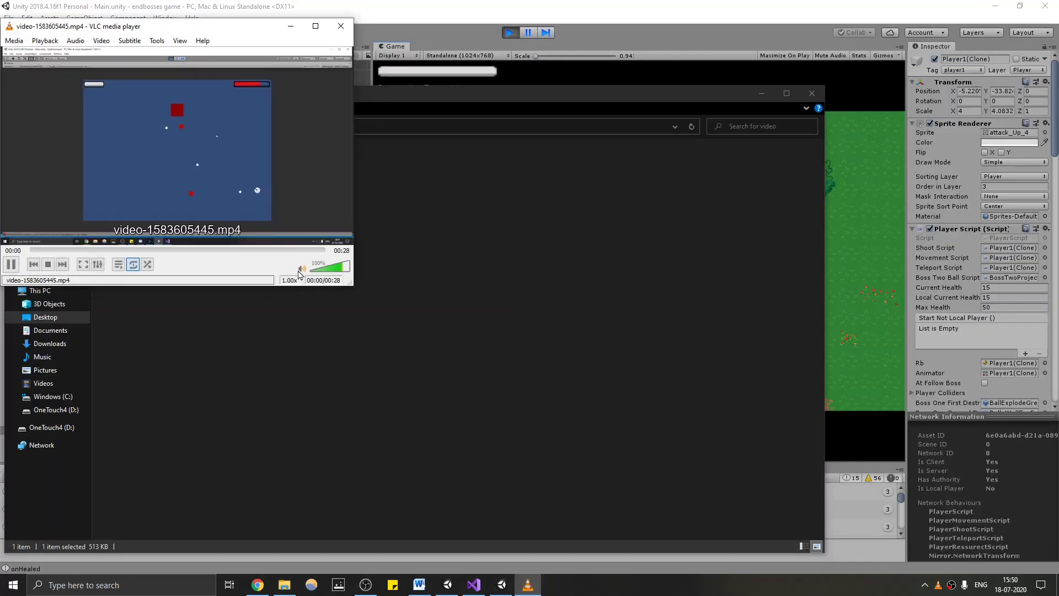
double_click(224, 179)
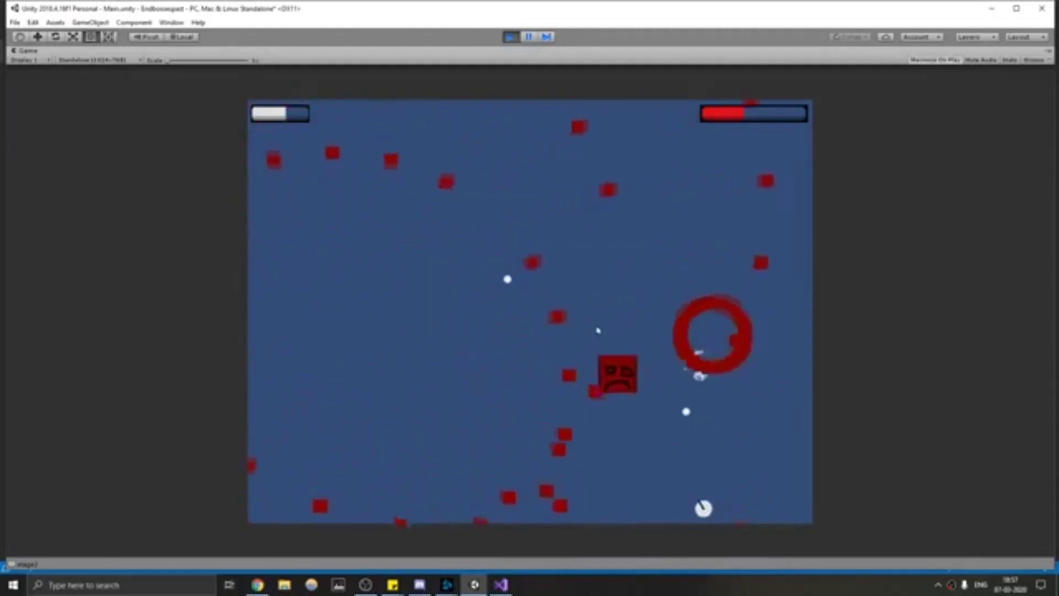
Press W, A and D and click around the full-screen video while it plays
key(w)
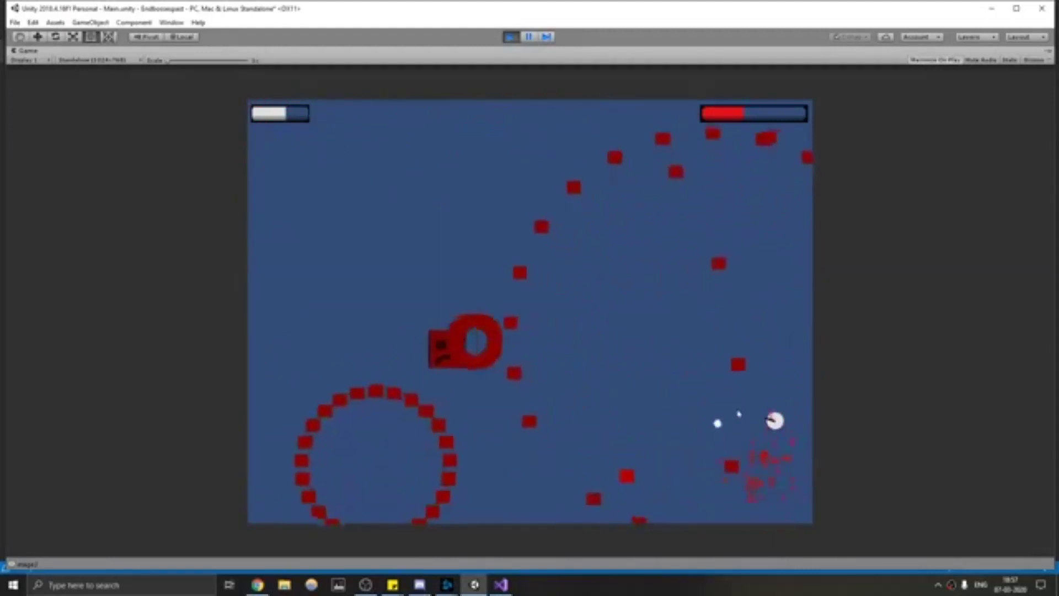
key(a)
click(548, 404)
click(548, 405)
key(w)
click(610, 270)
click(624, 309)
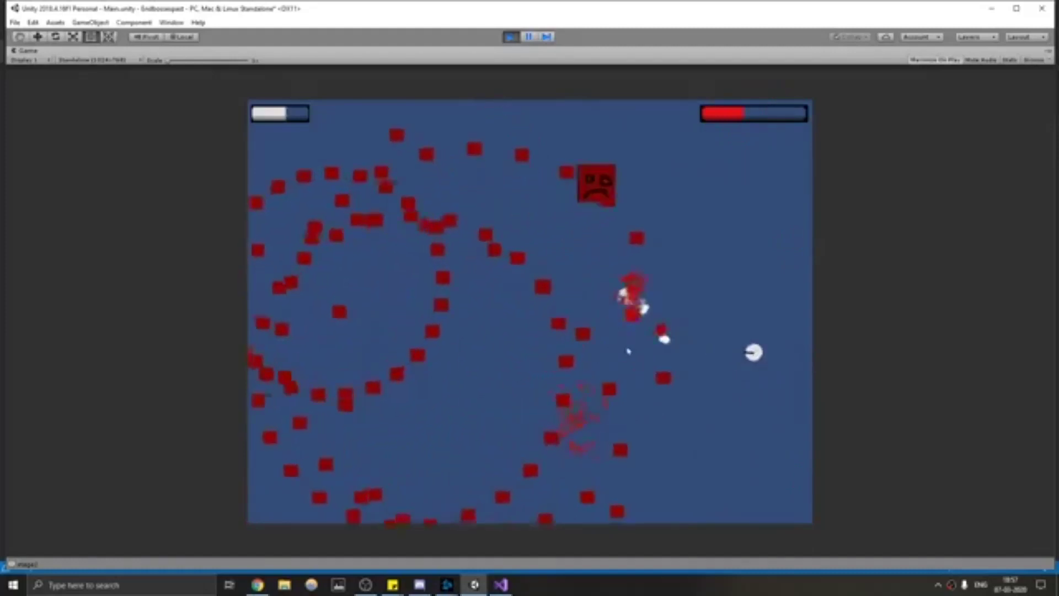
click(631, 348)
key(d)
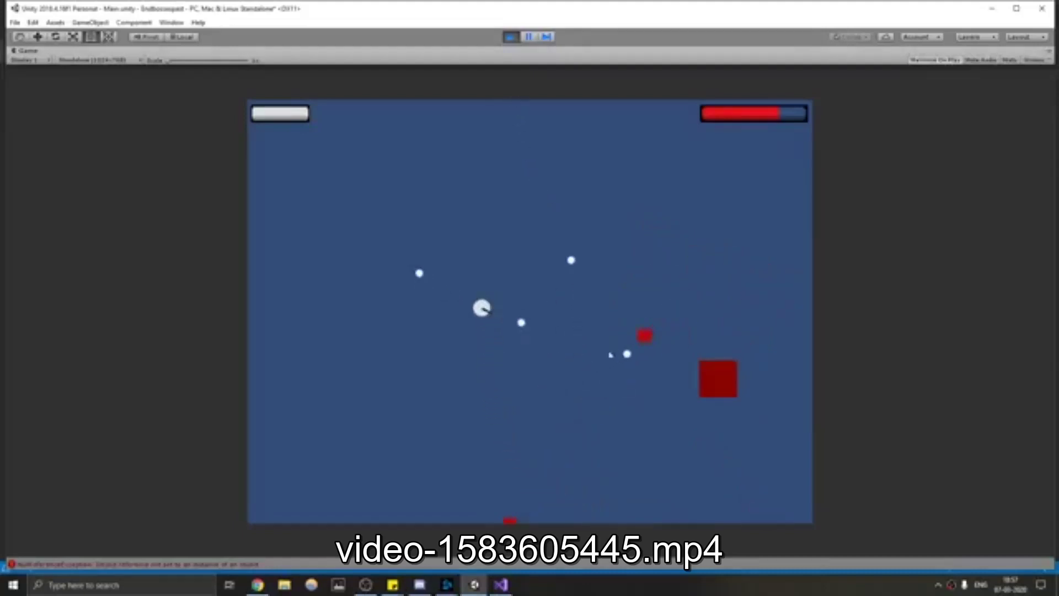
Exit VLC full screen and bring the Unity editor back to the front
double_click(478, 170)
click(501, 586)
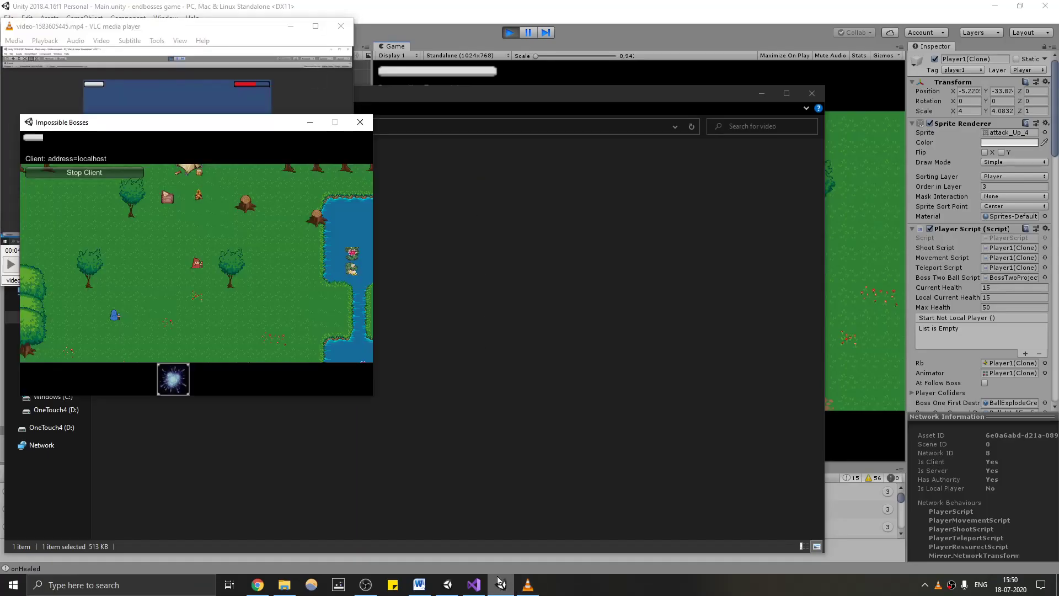
click(448, 586)
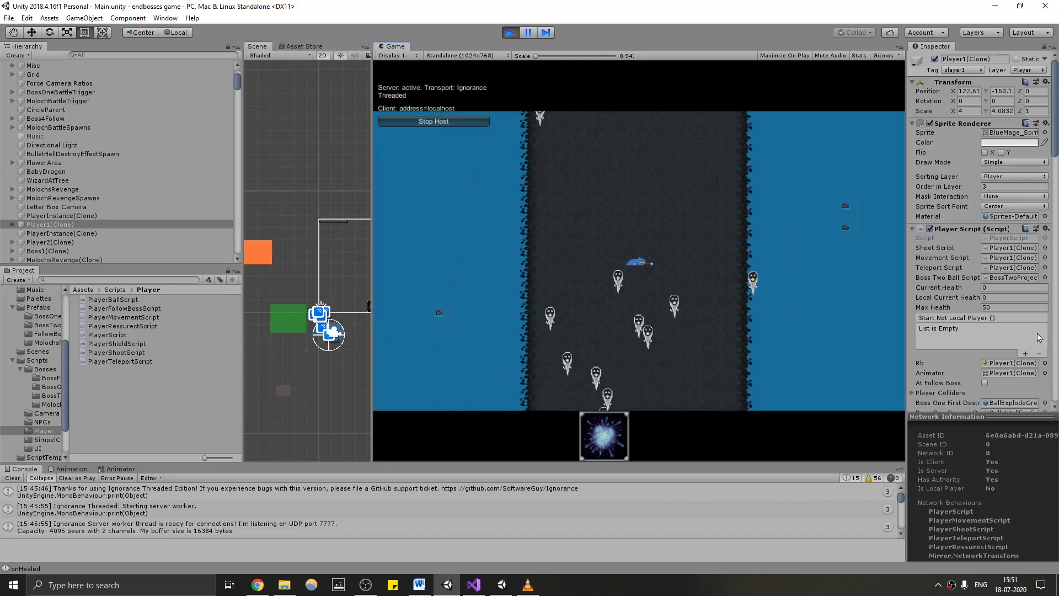
Stop Host, then Host again to reload the Main scene's forest map
click(468, 122)
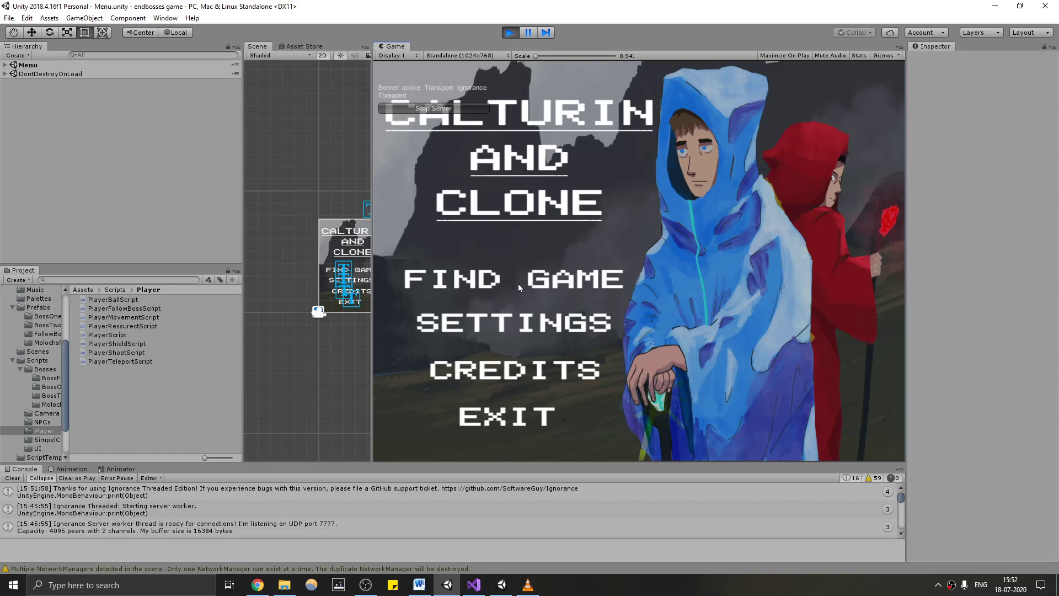
click(451, 110)
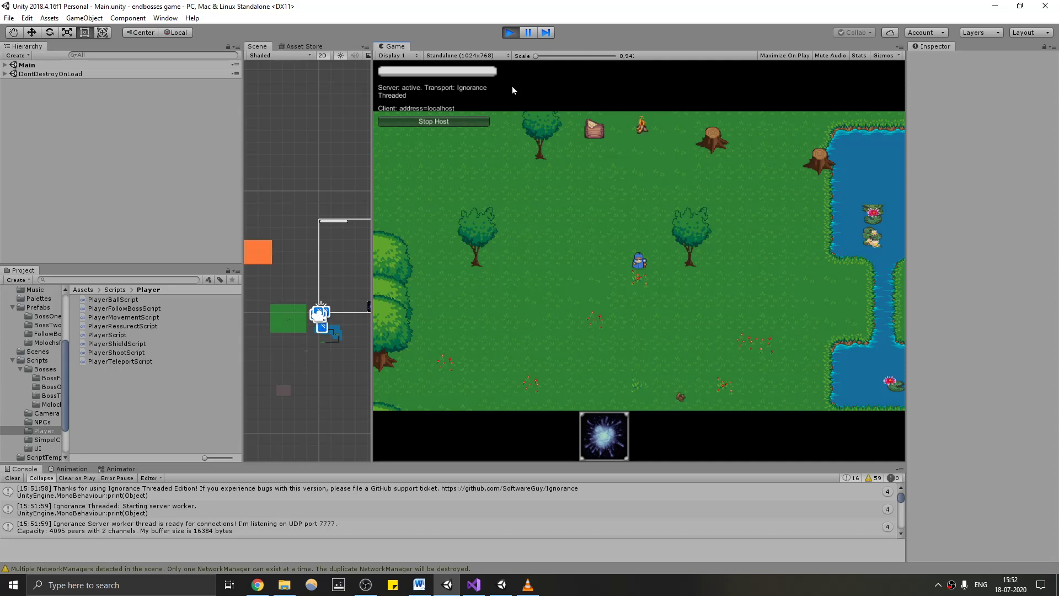
Walk the mage down and left, firing two blue projectiles
key(s)
key(a)
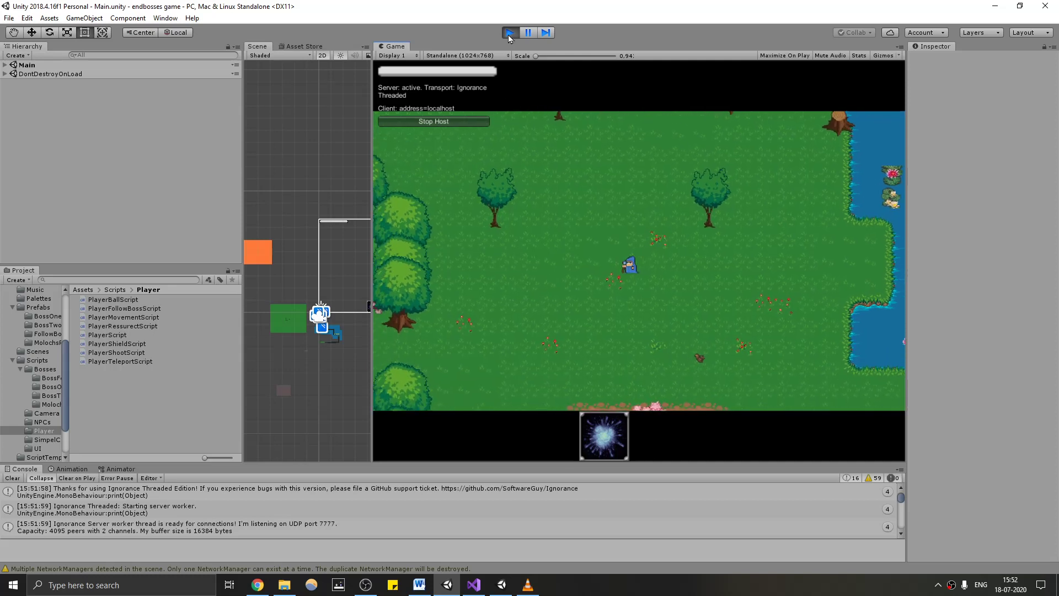
key(s)
key(a)
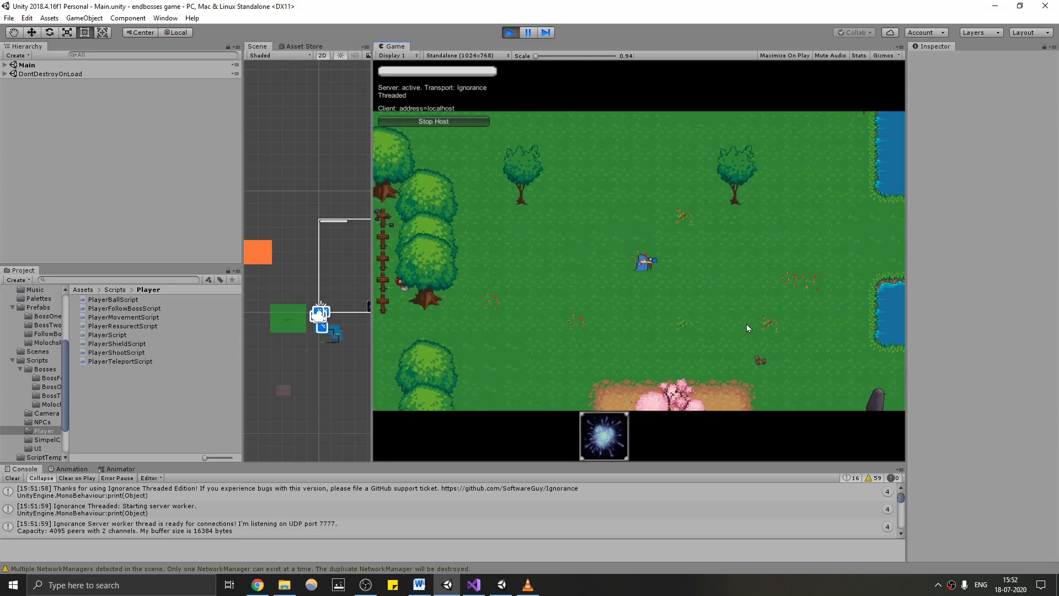
key(s)
click(749, 322)
key(a)
click(741, 318)
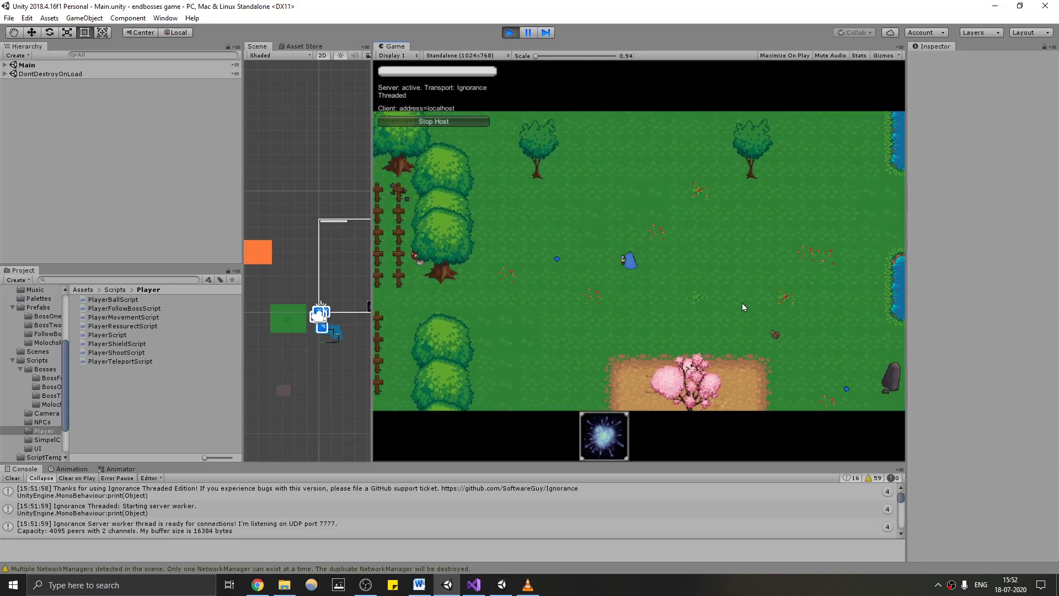
Walk the mage left toward the fences, dash right, then head back up
key(w)
key(d)
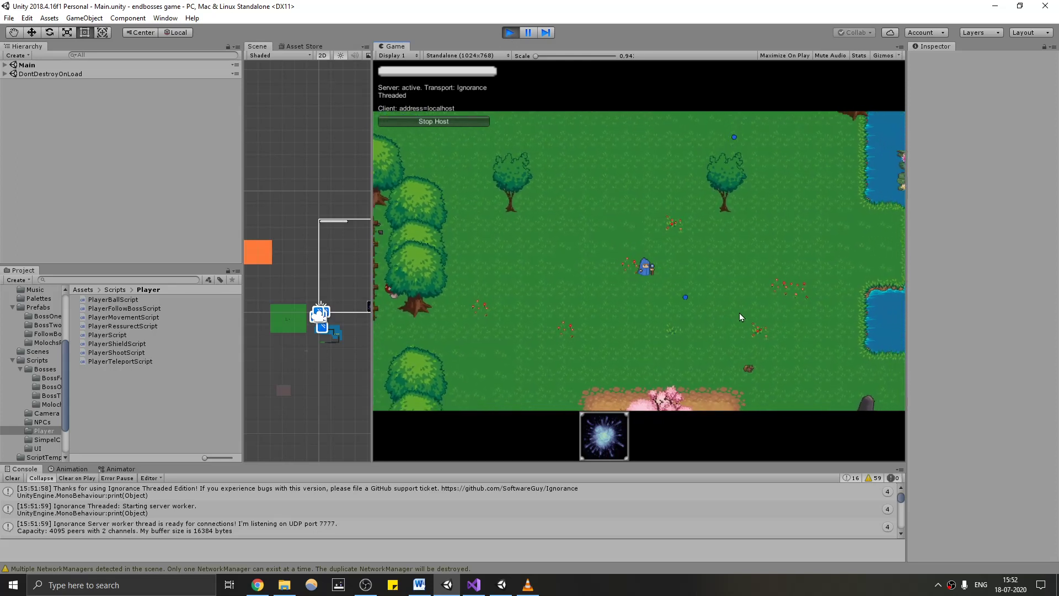
key(a)
key(s)
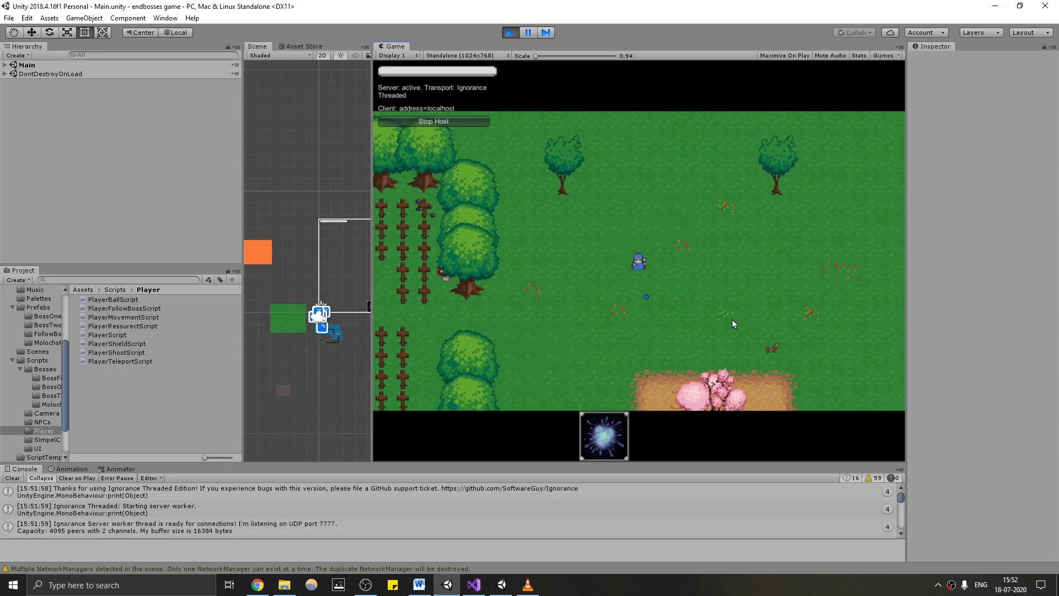
key(a)
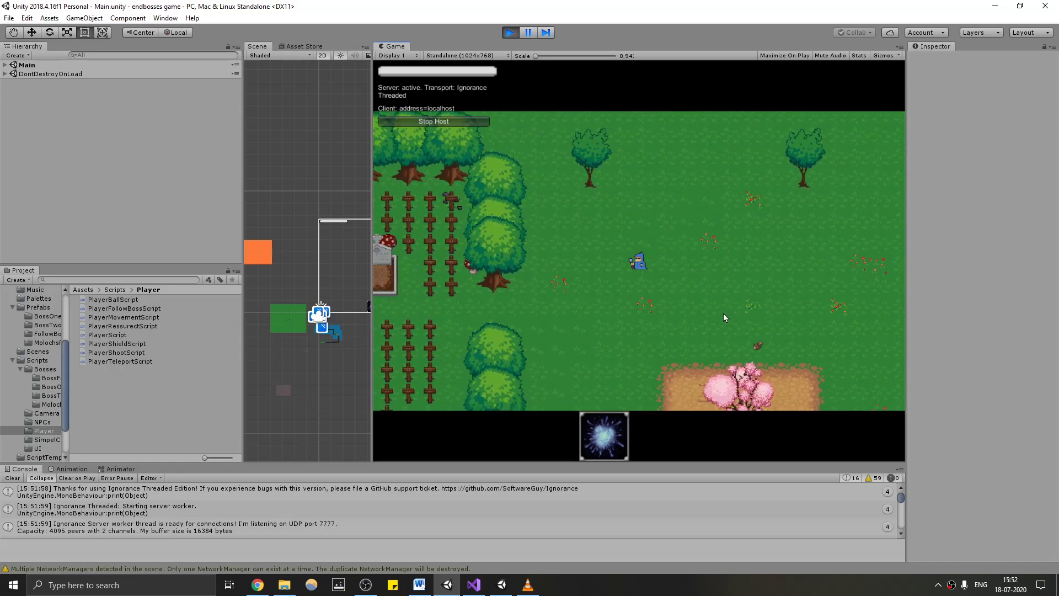
key(d)
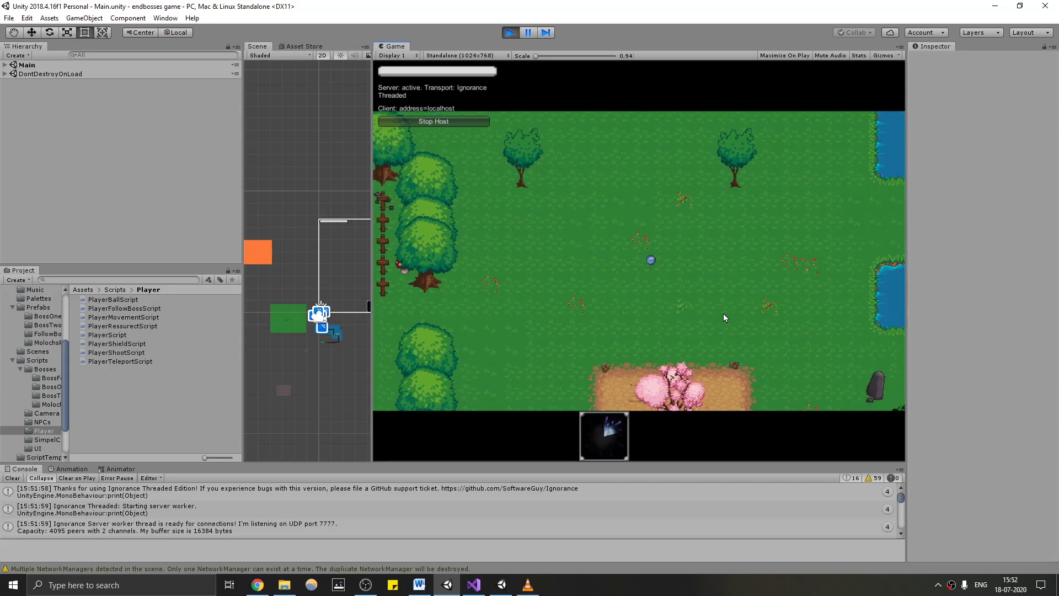
key(a)
key(w)
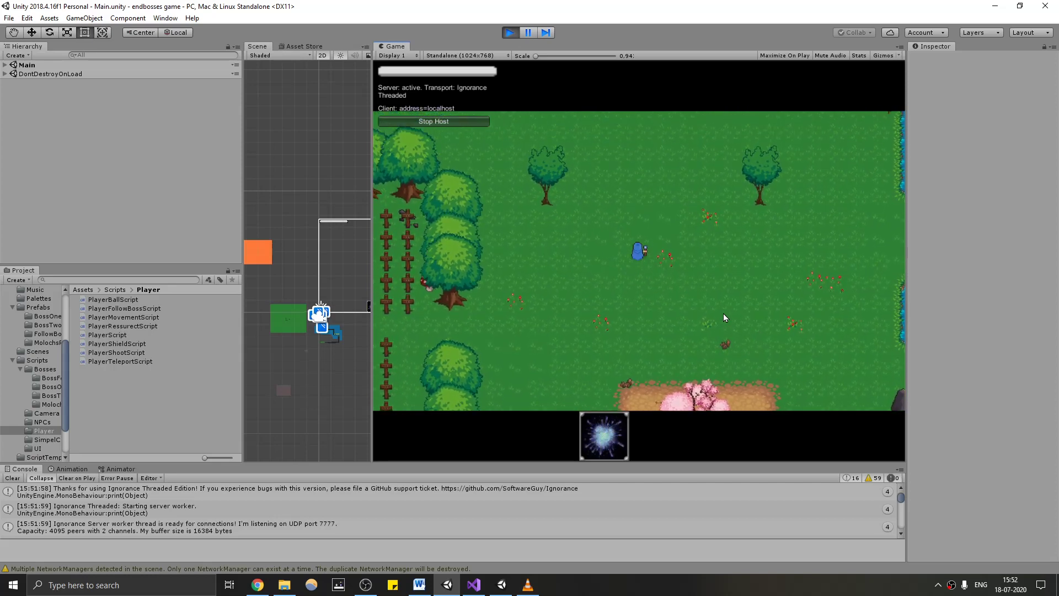
key(w)
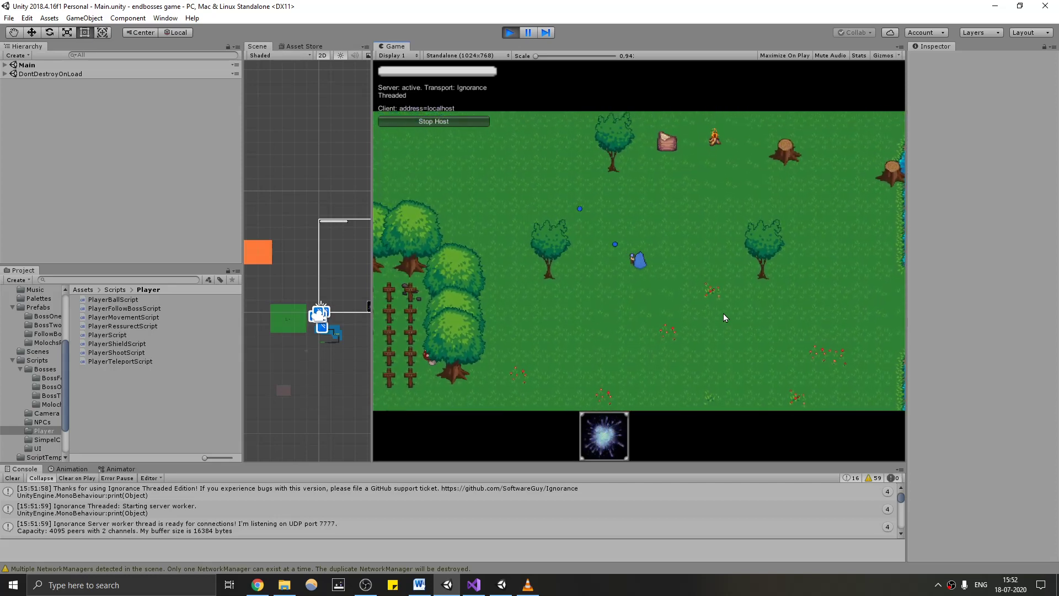
Walk the wizard around the gravestone and then right toward the lake
key(s)
key(d)
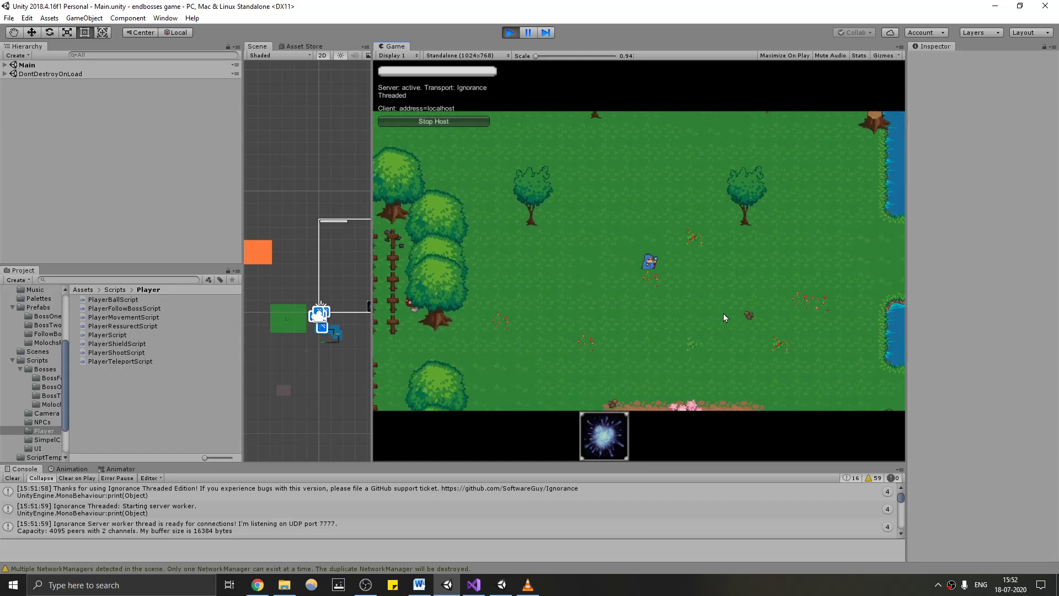
key(s)
key(a)
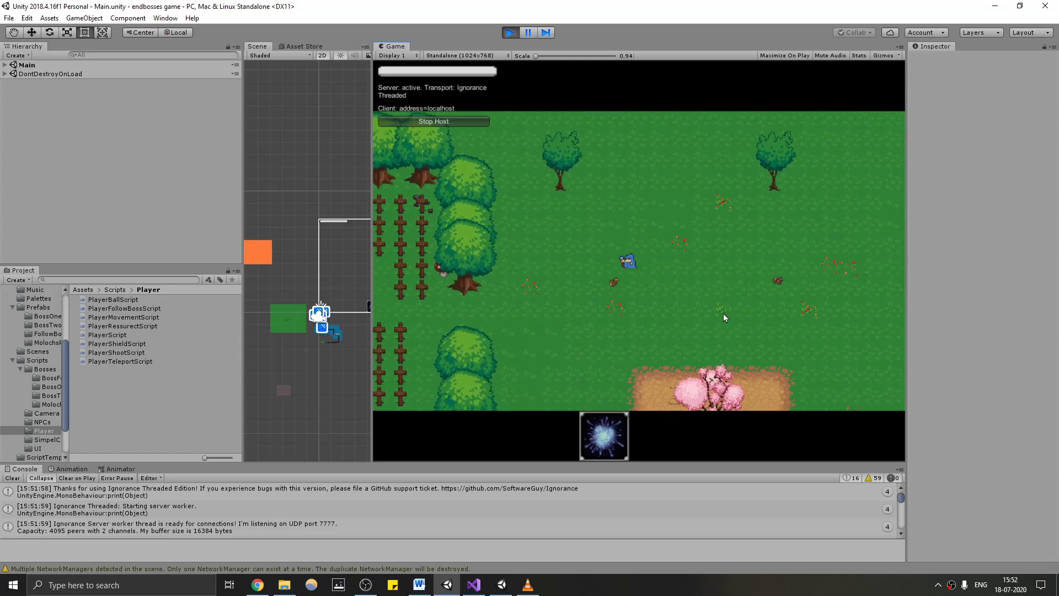
key(a)
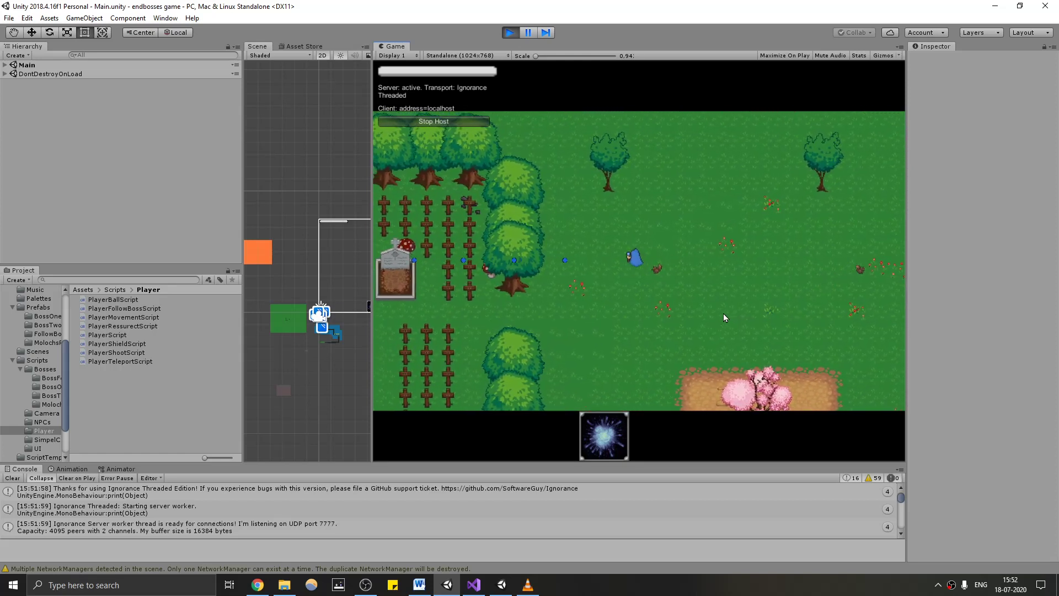
key(w)
key(d)
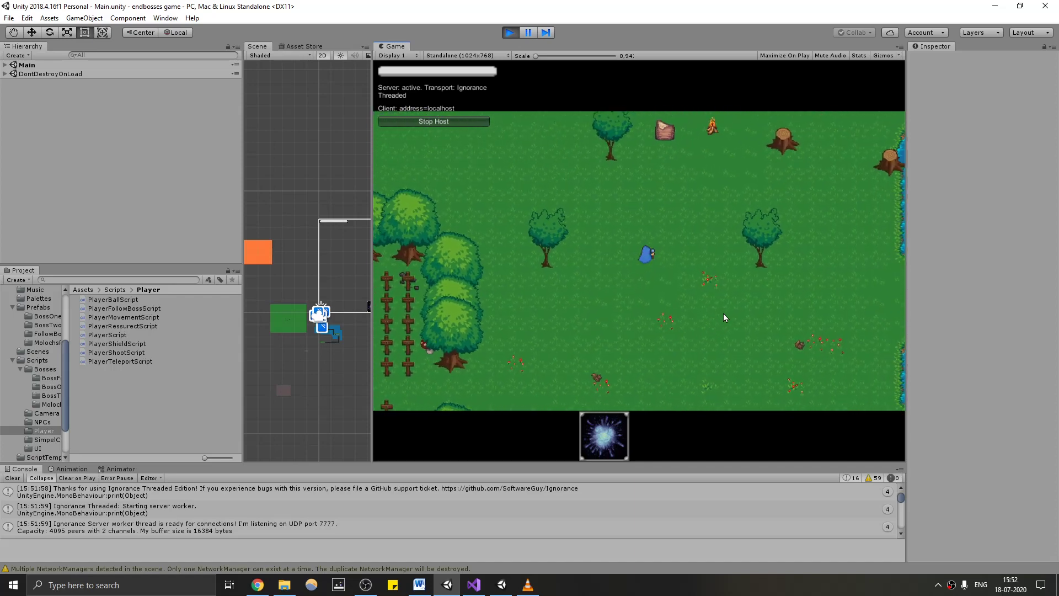
key(s)
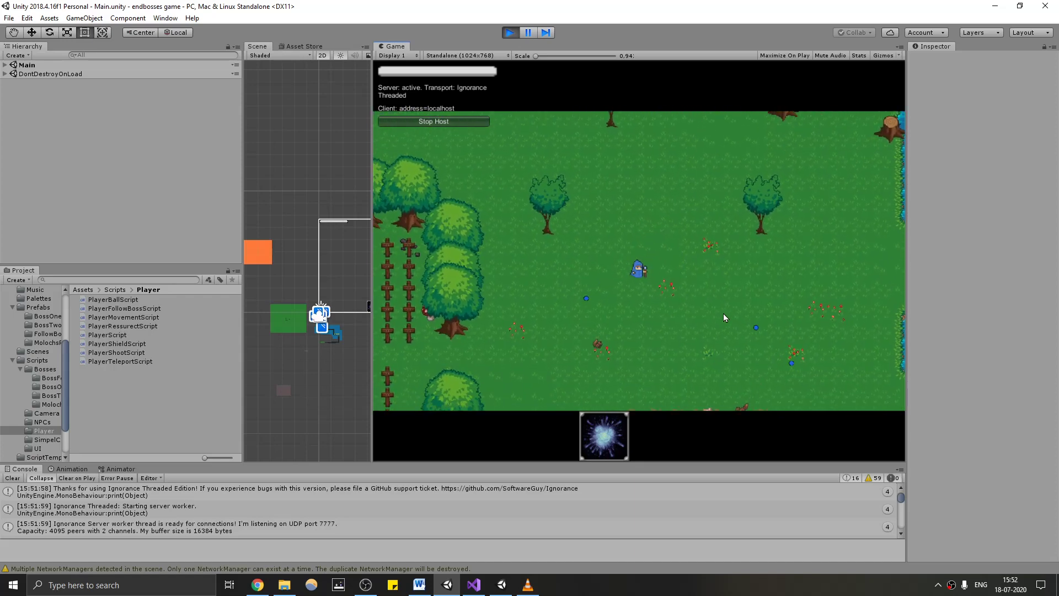
key(d)
key(w)
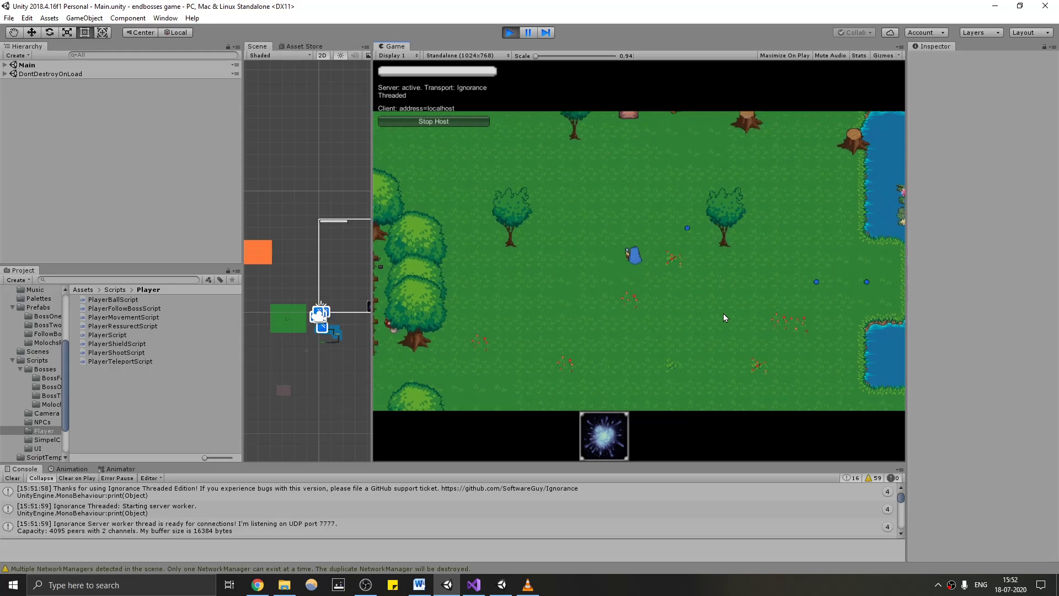
key(s)
key(d)
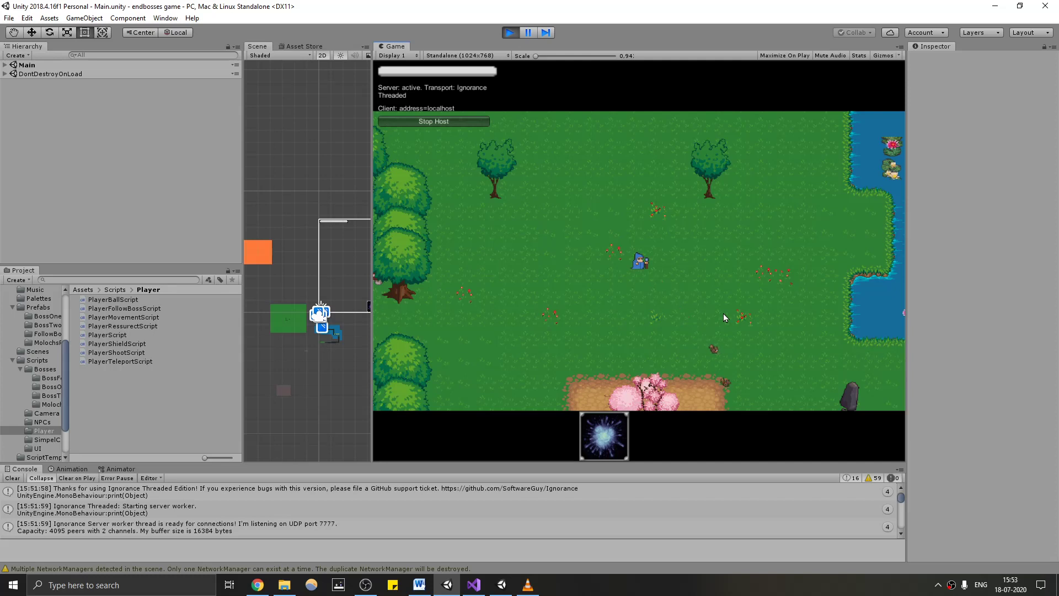
Walk the wizard south past the fences, then stop Play mode
key(s)
key(a)
key(s)
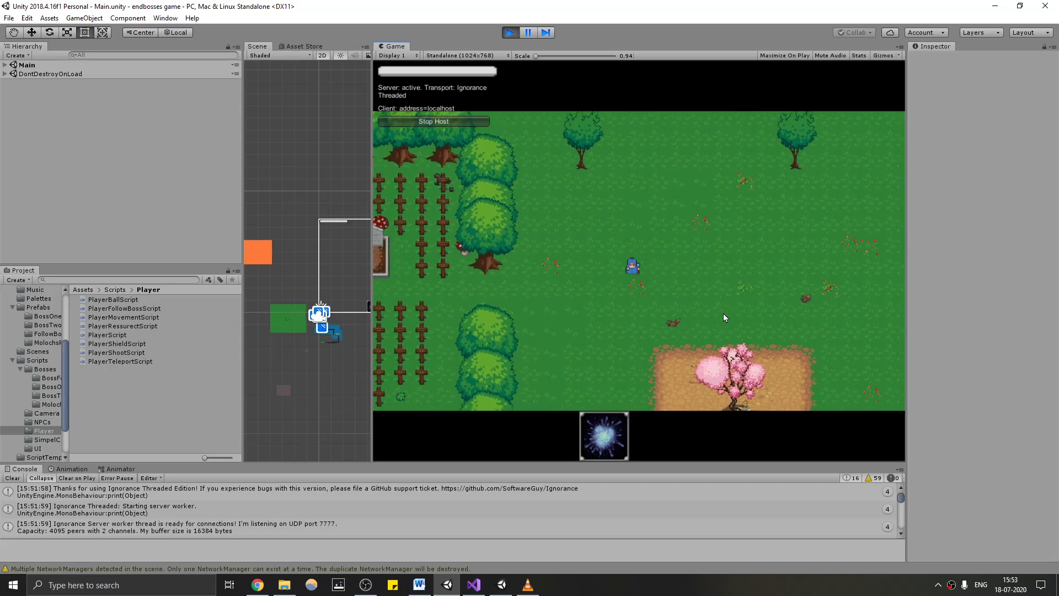
key(s)
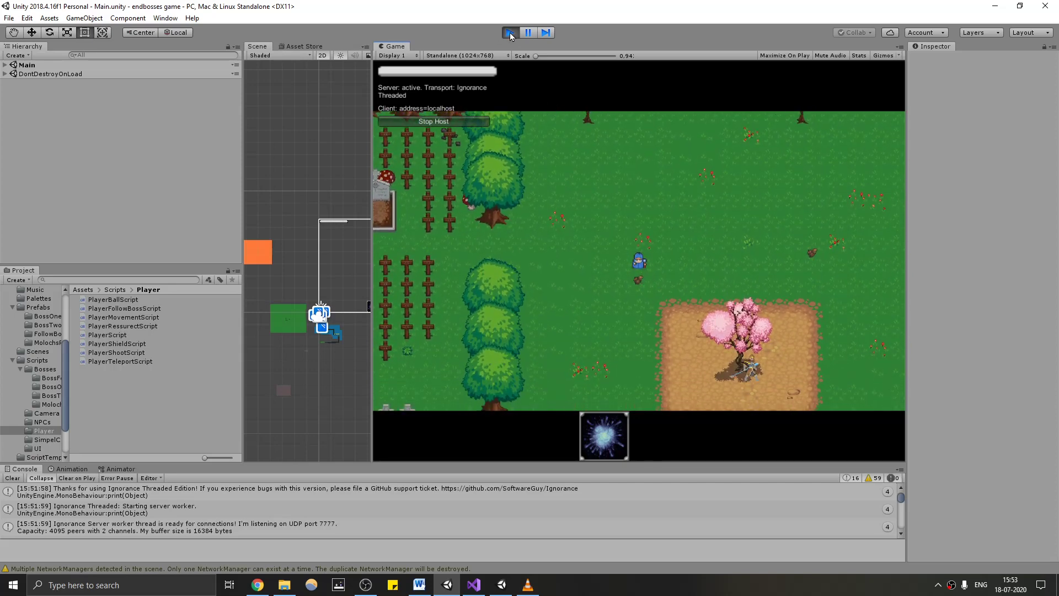
click(510, 33)
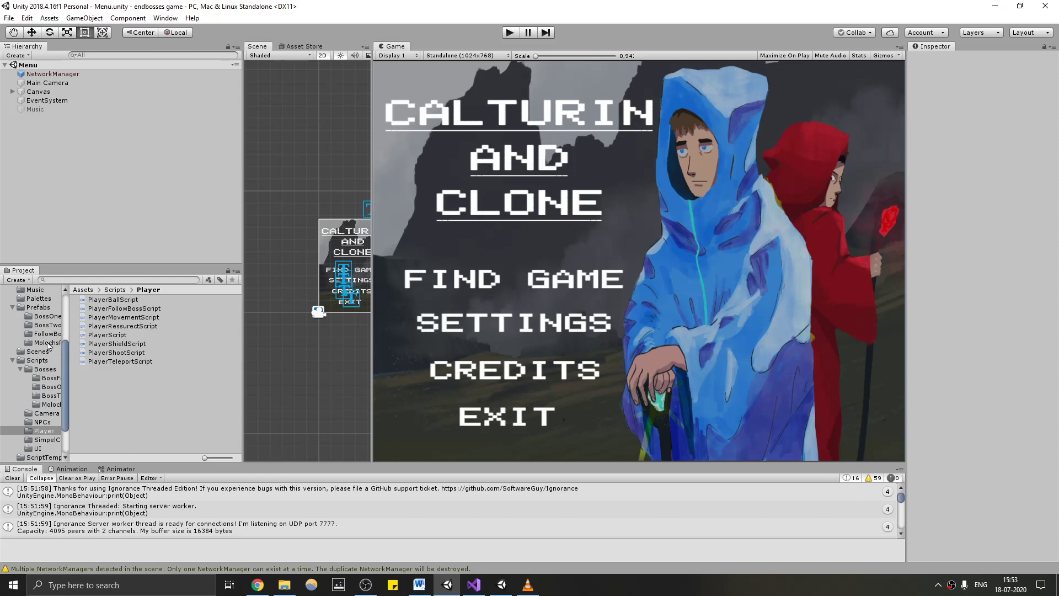
Select Player1 in Assets > Prefabs, enlarge the Console, and open the prefab for editing
click(38, 308)
click(110, 398)
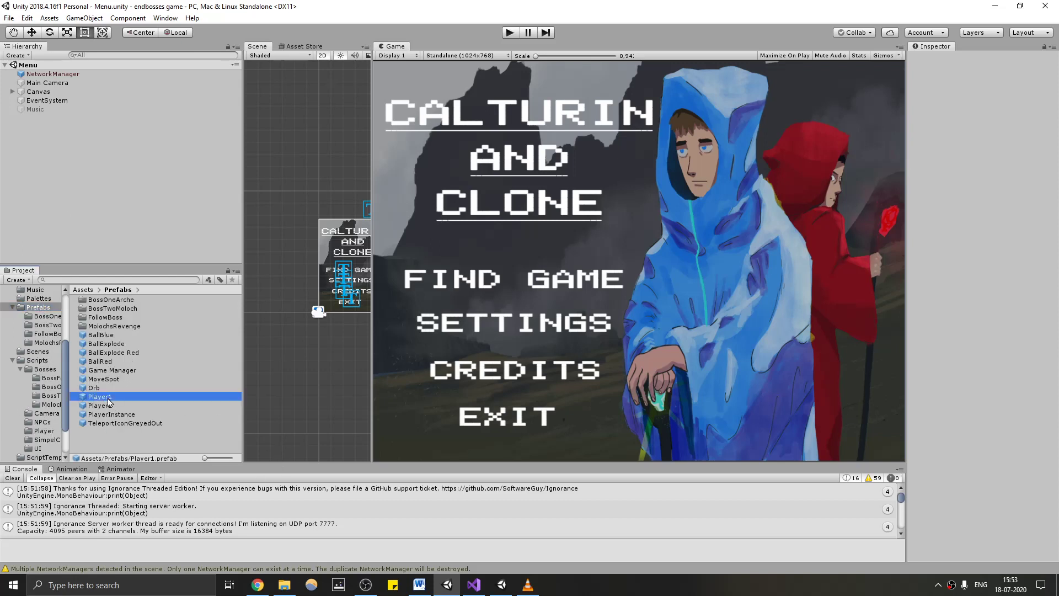
drag(543, 459, 564, 307)
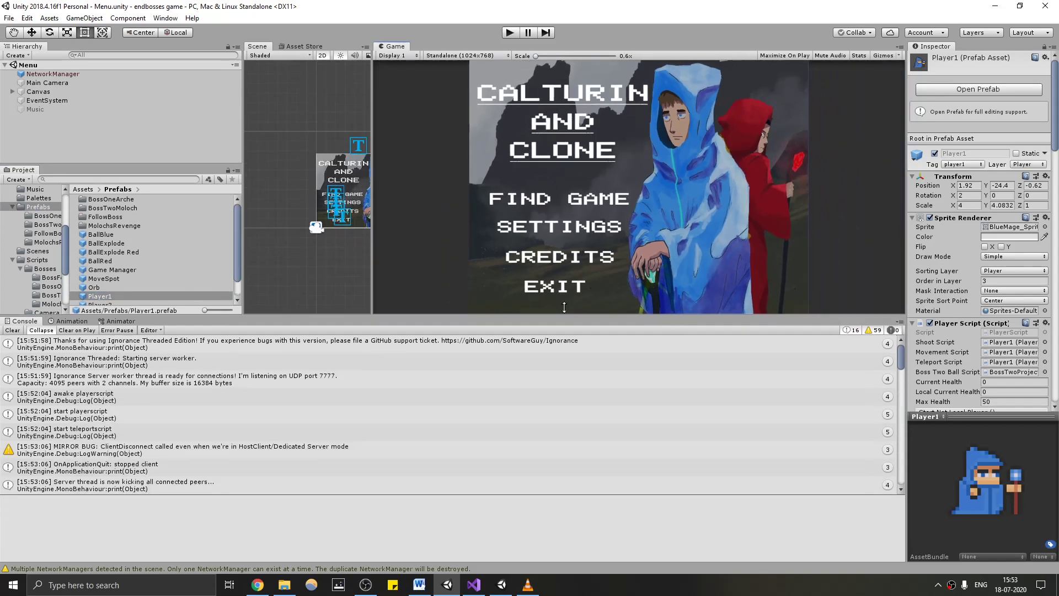
double_click(115, 297)
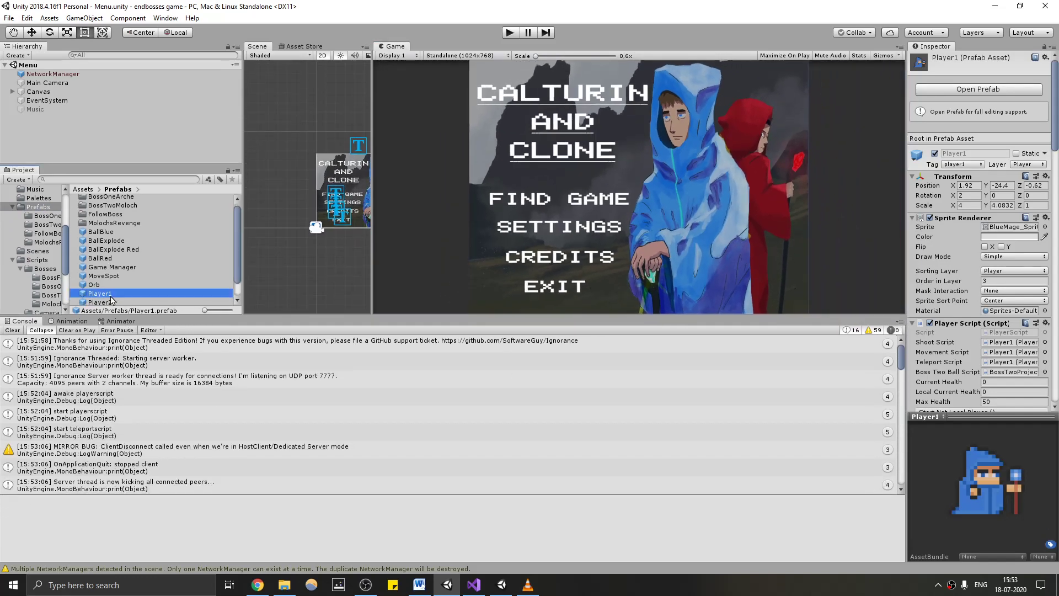
Look over the states in Player1's Animator state machine, then restart Play mode
click(118, 324)
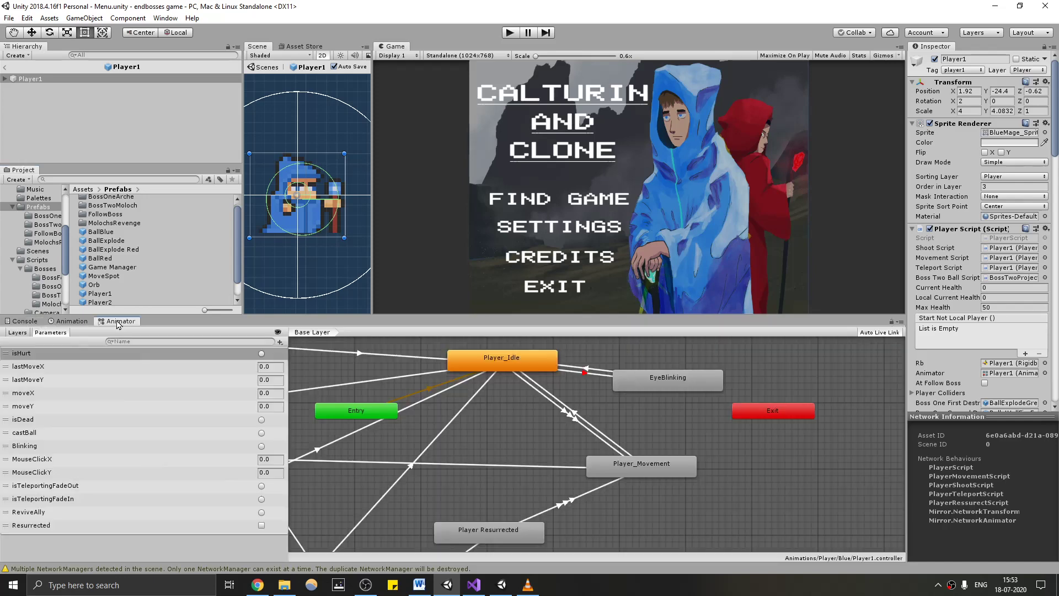
scroll(640, 422, down, 5)
scroll(655, 413, up, 5)
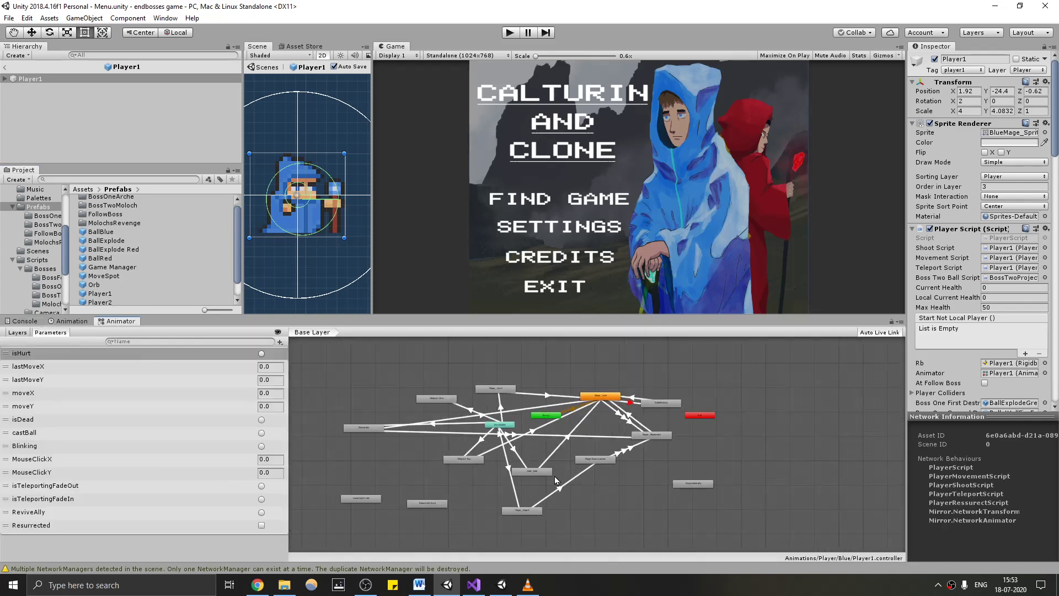
scroll(573, 378, up, 3)
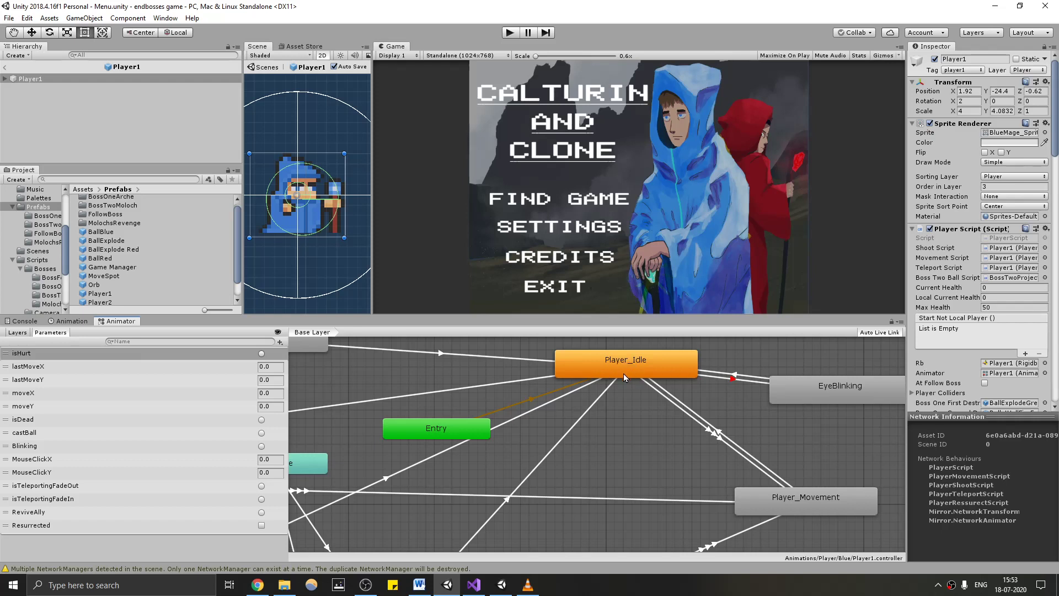
scroll(623, 367, down, 5)
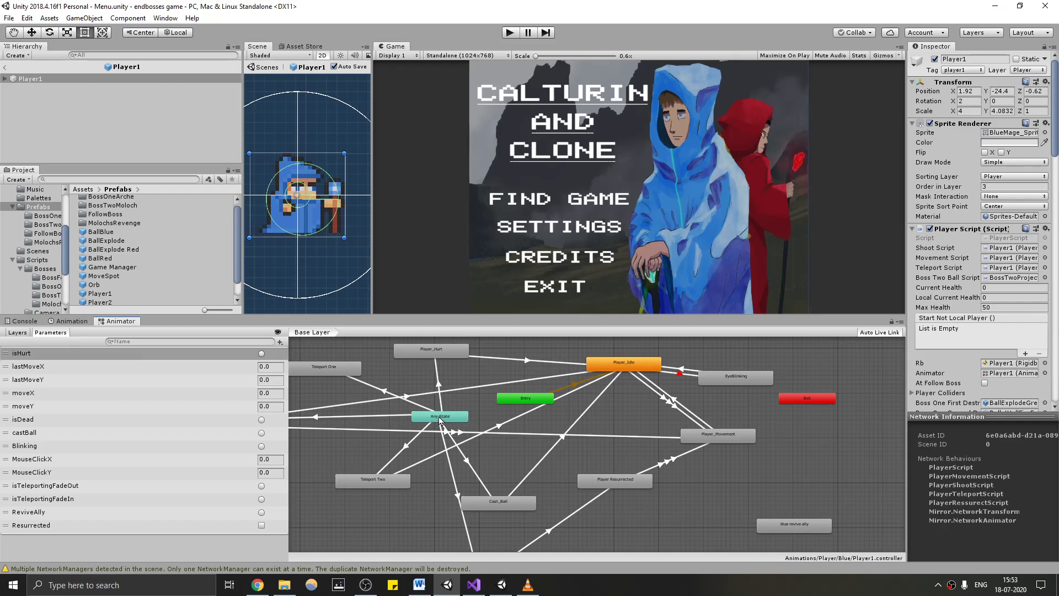
scroll(438, 378, down, 1)
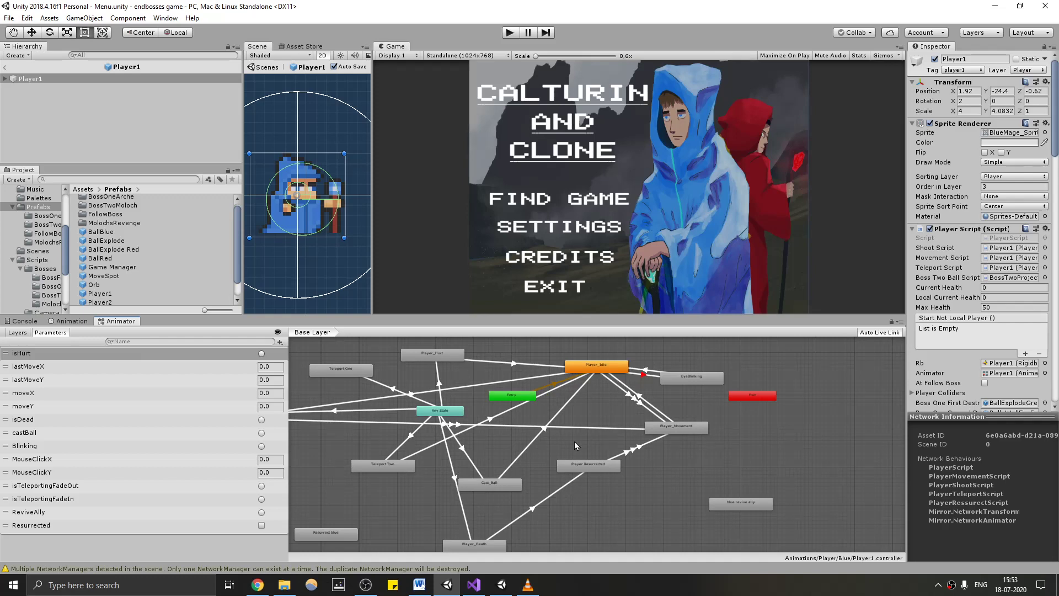
scroll(672, 422, down, 1)
scroll(488, 433, up, 1)
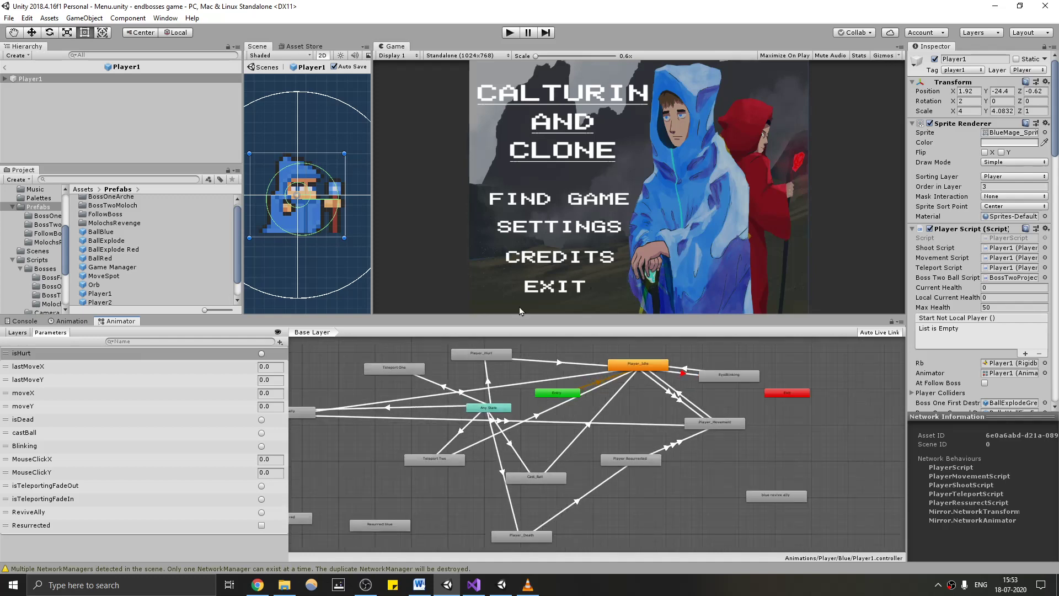
click(510, 32)
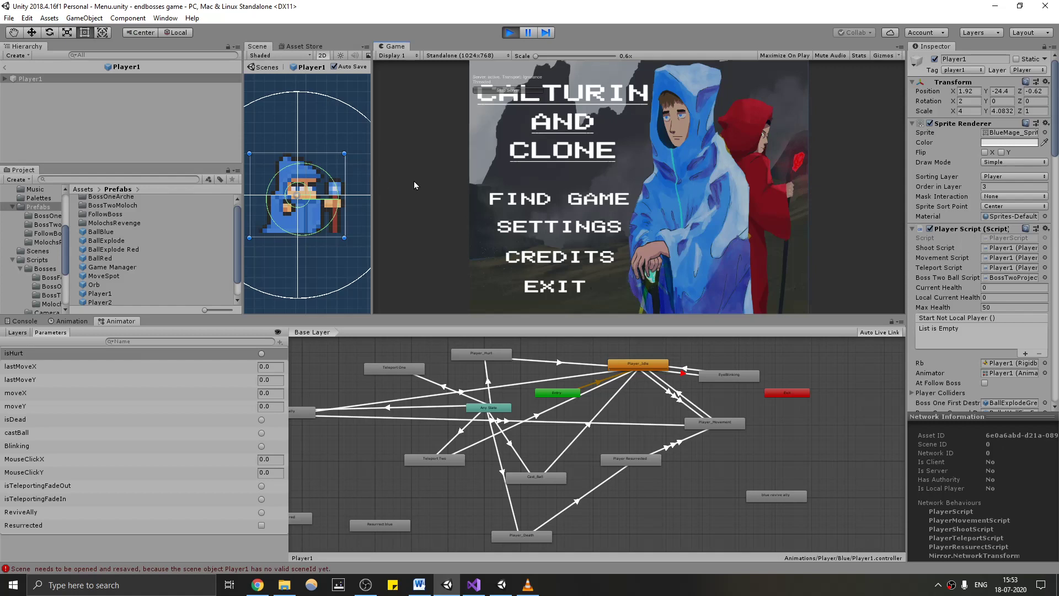
Load the forest map with FIND GAME and walk the mage right toward the lake at 2.37x zoom
click(556, 204)
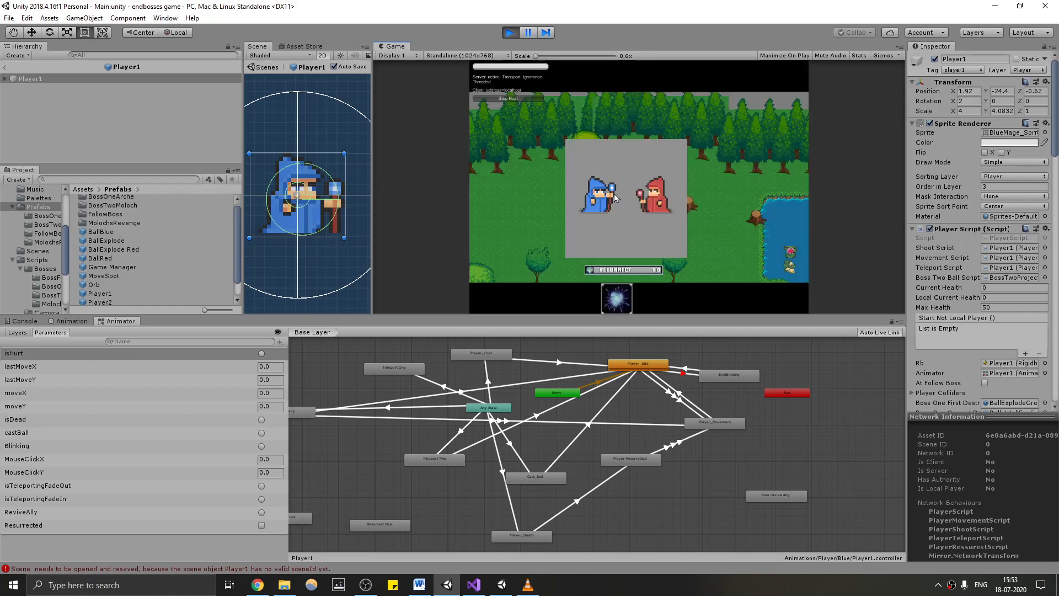
key(s)
key(d)
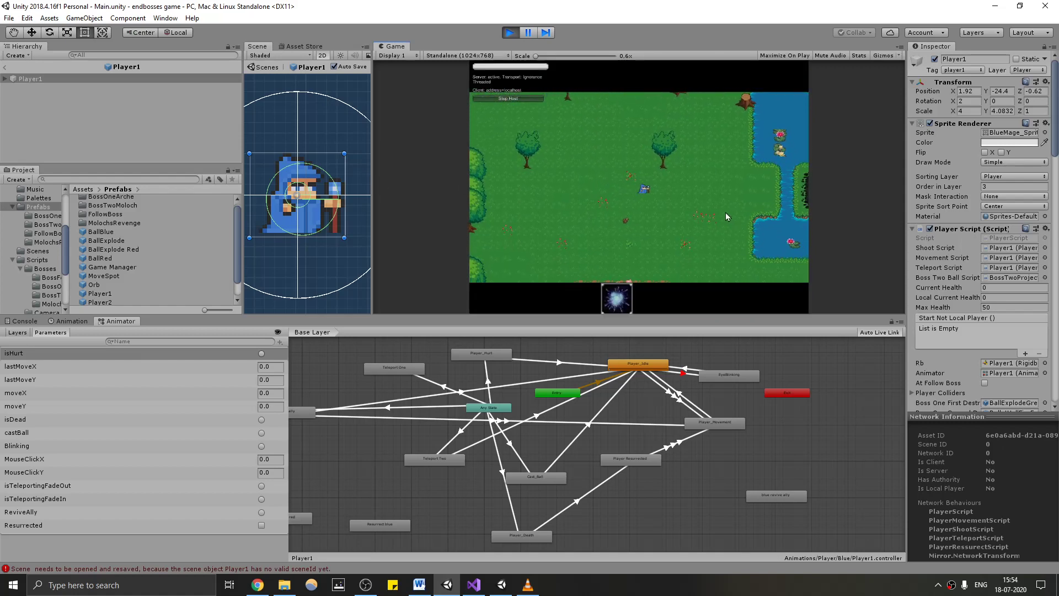
scroll(540, 66, up, 6)
key(d)
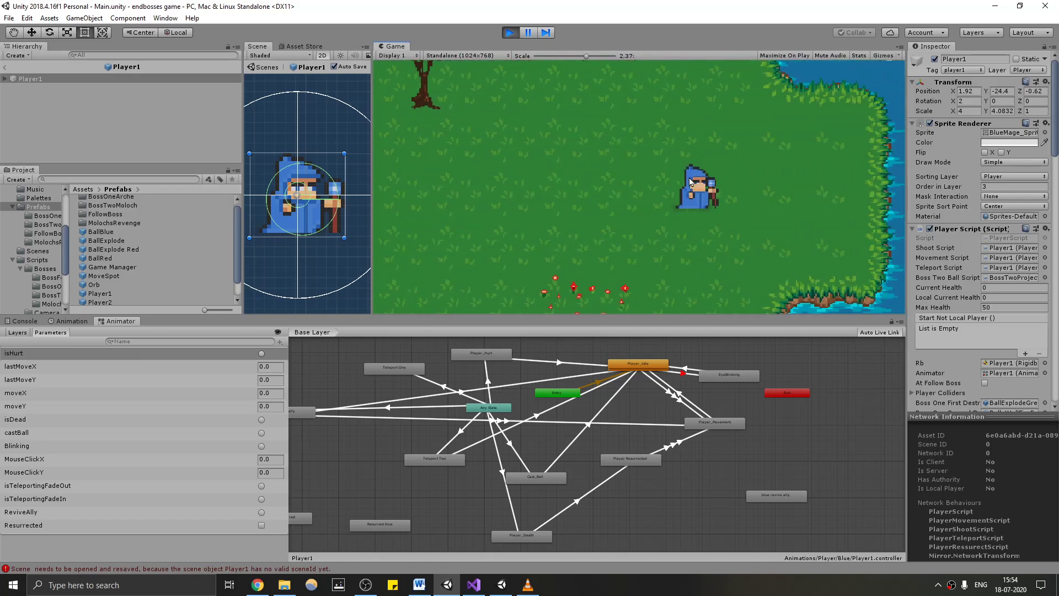
key(a)
Walk the mage around casting blue balls leftward, returning the Game view scale to 1x
key(s)
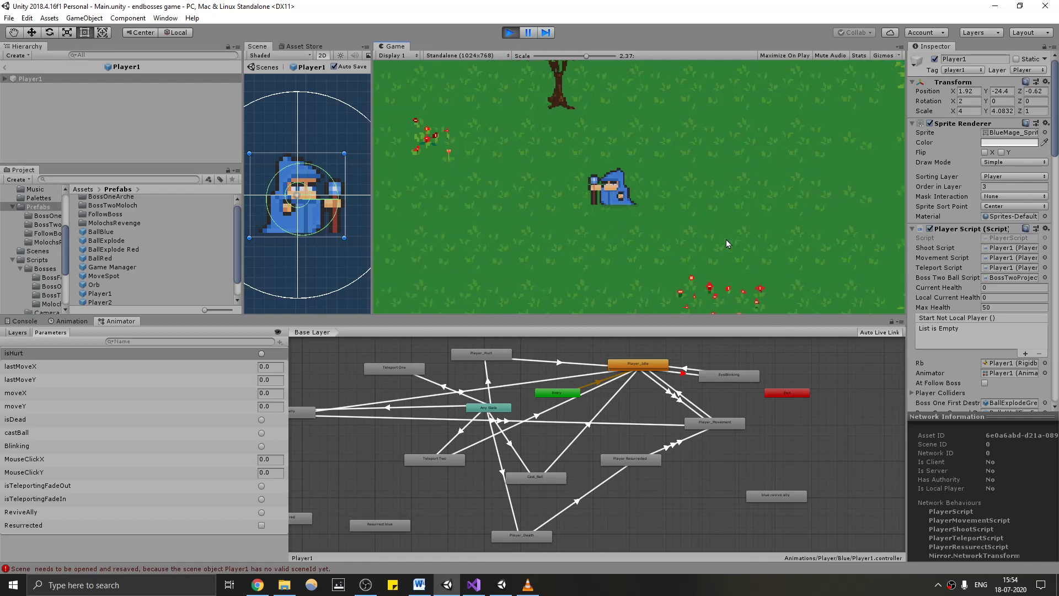
key(a)
key(space)
key(space)
key(space)
key(space)
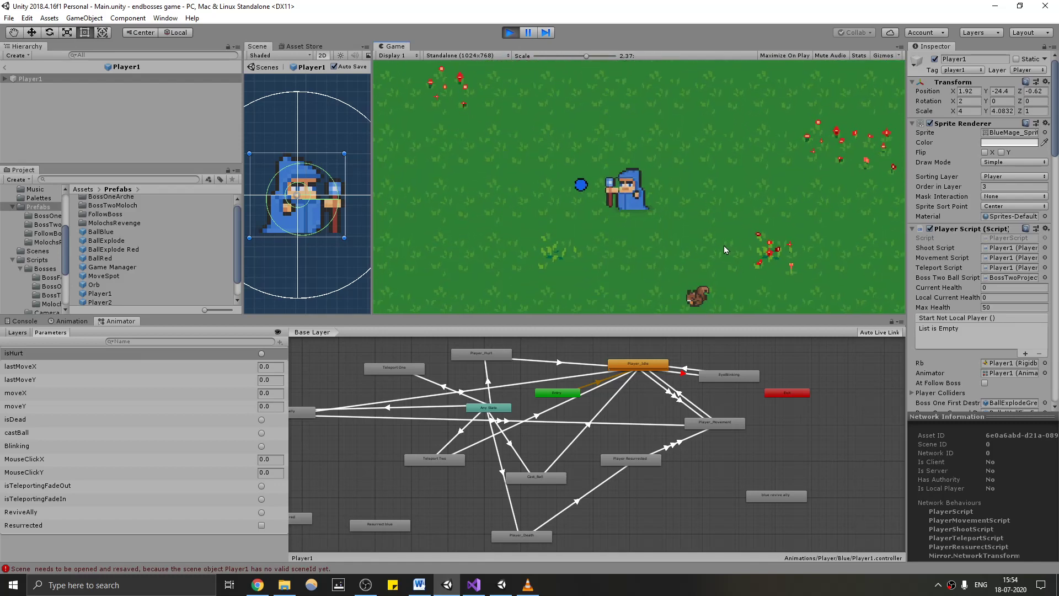
key(d)
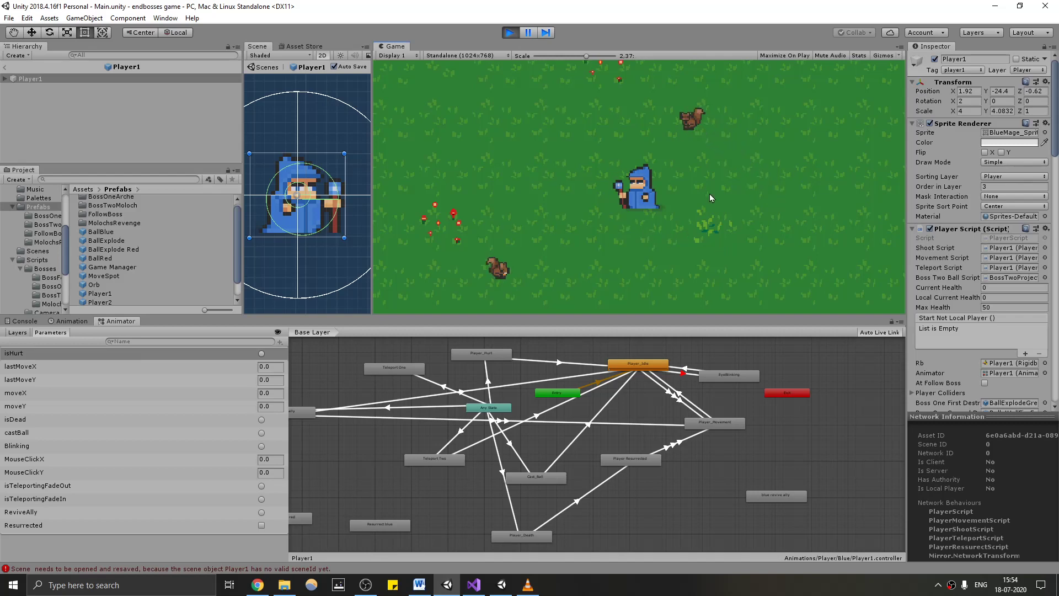
drag(591, 57, 557, 68)
key(a)
key(w)
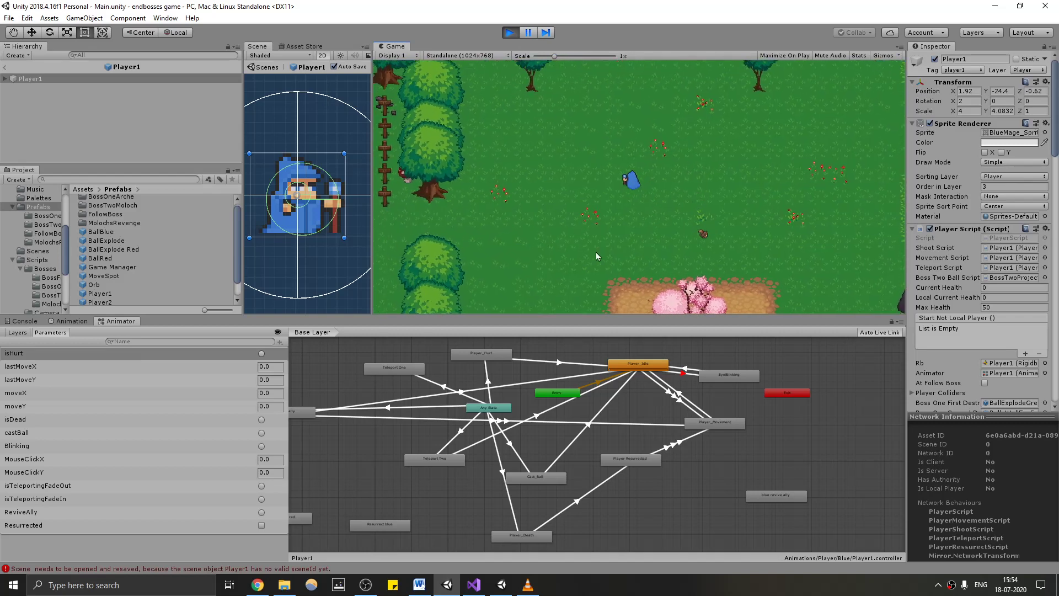
Open the Player_Movement blend tree and inspect its settings
double_click(713, 425)
scroll(635, 400, down, 5)
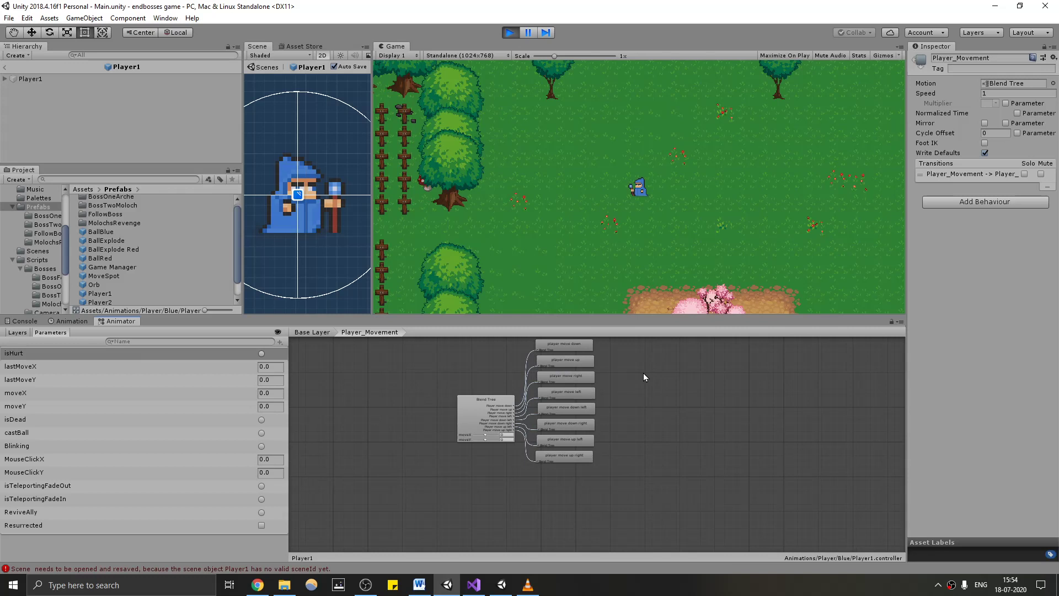
click(490, 413)
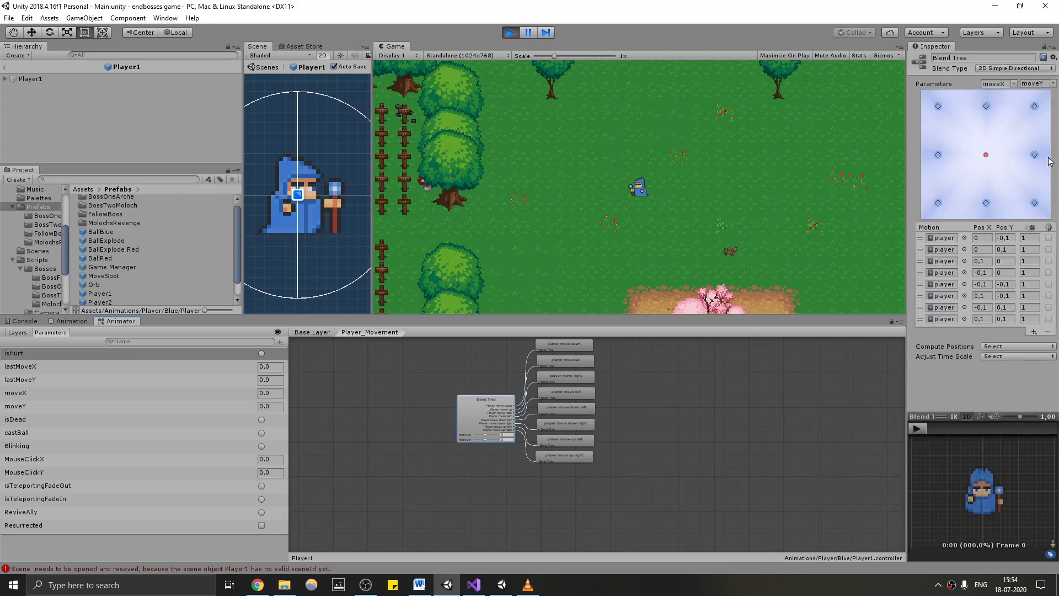
Walk the wizard around ending upward, then select the blend tree's 'player move up' motion
click(707, 218)
key(d)
key(s)
key(a)
key(s)
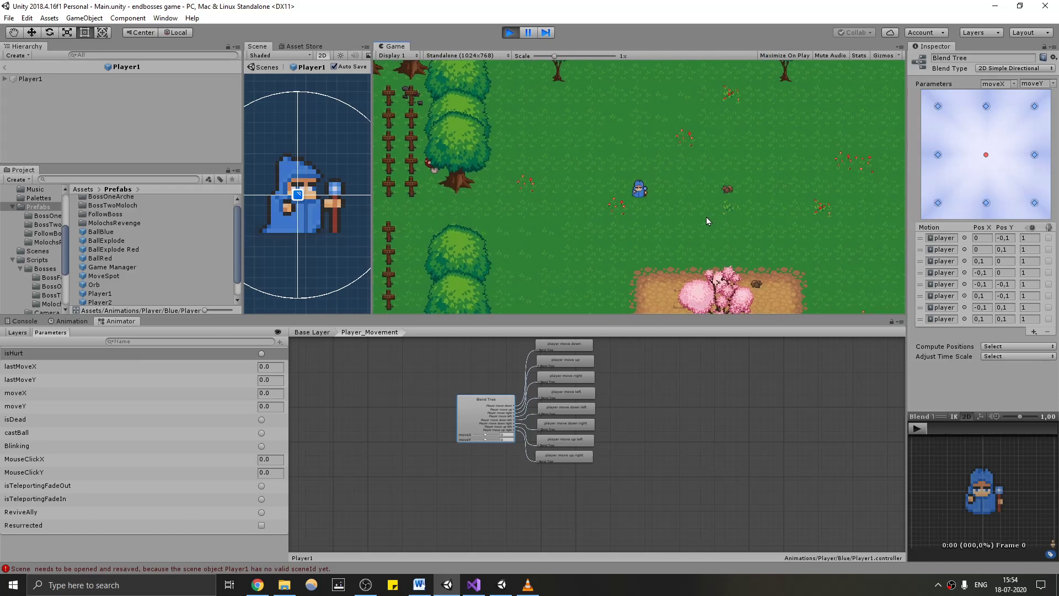
key(a)
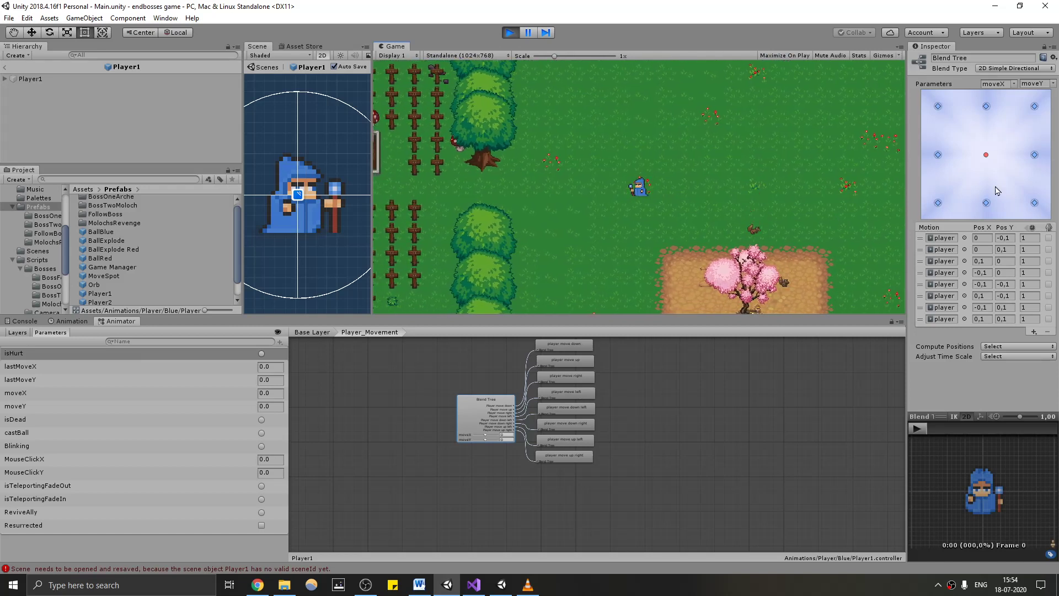
key(d)
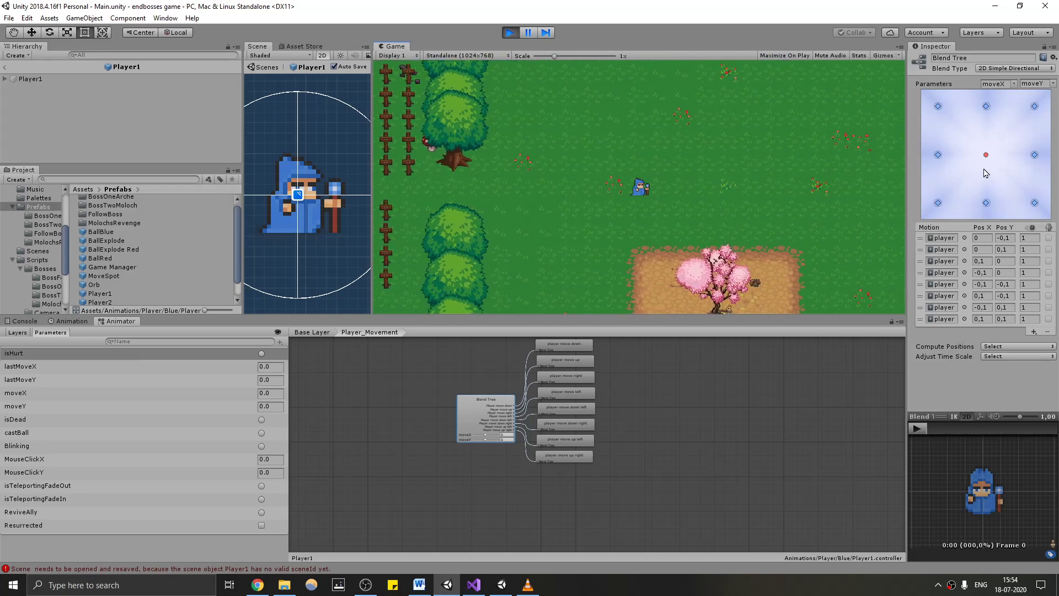
key(w)
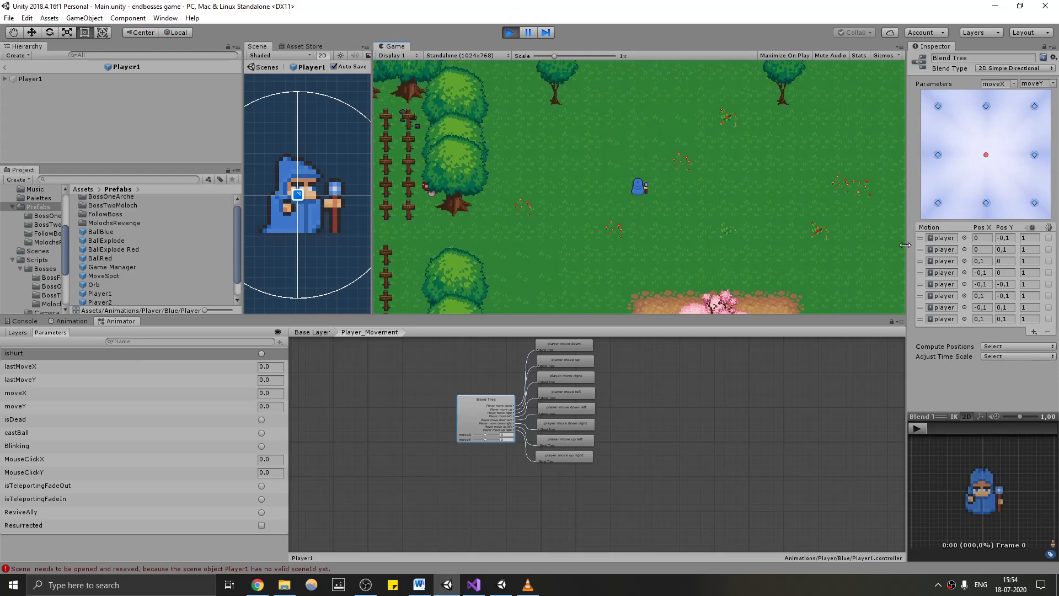
drag(905, 249, 864, 250)
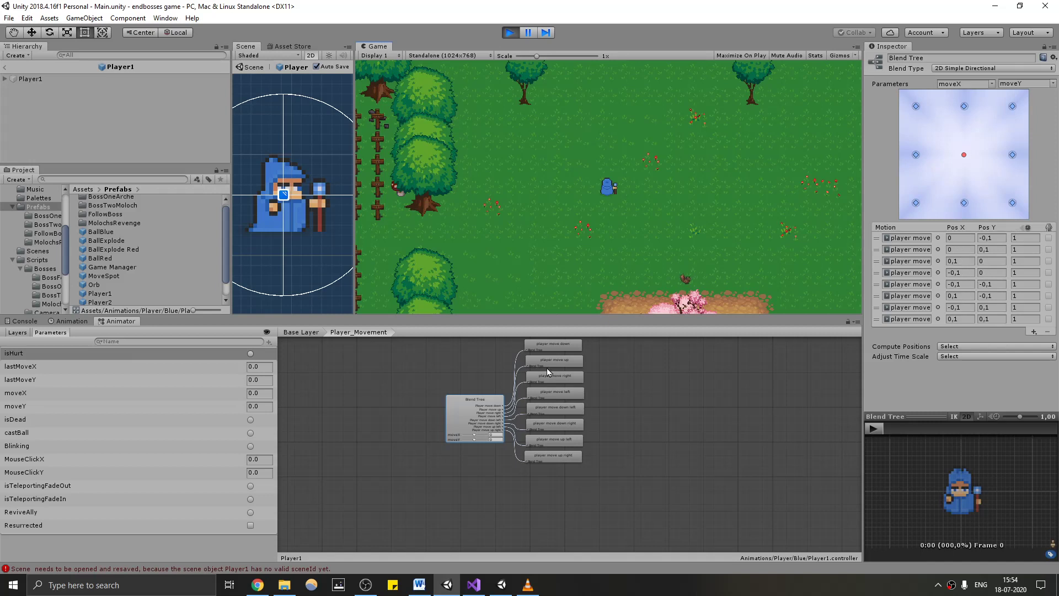
click(568, 362)
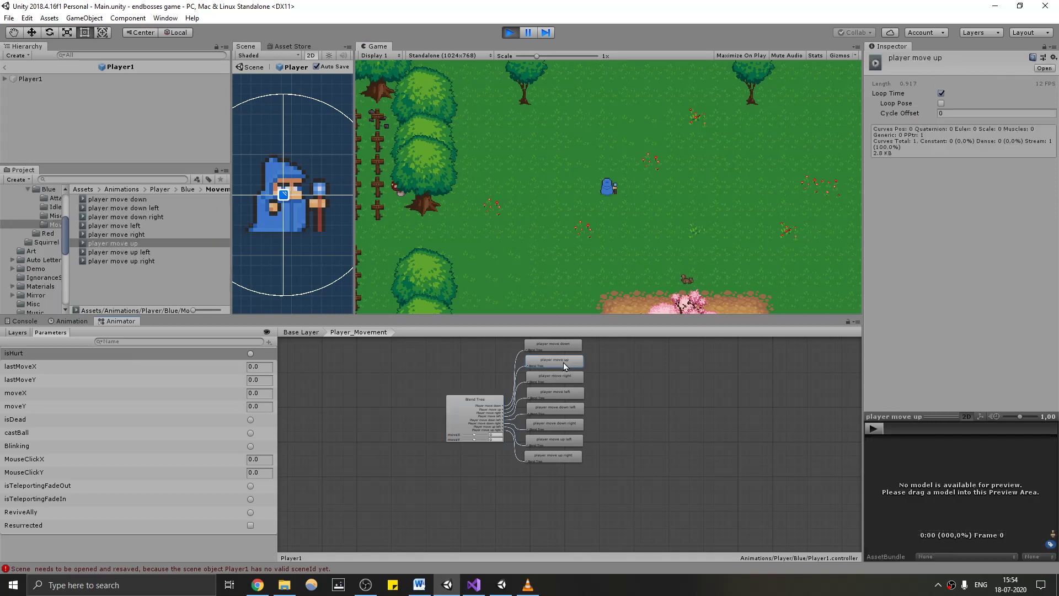
Show the 'player move up' clip's Sprite keyframes in the Animation window and step two frames
click(130, 246)
click(71, 321)
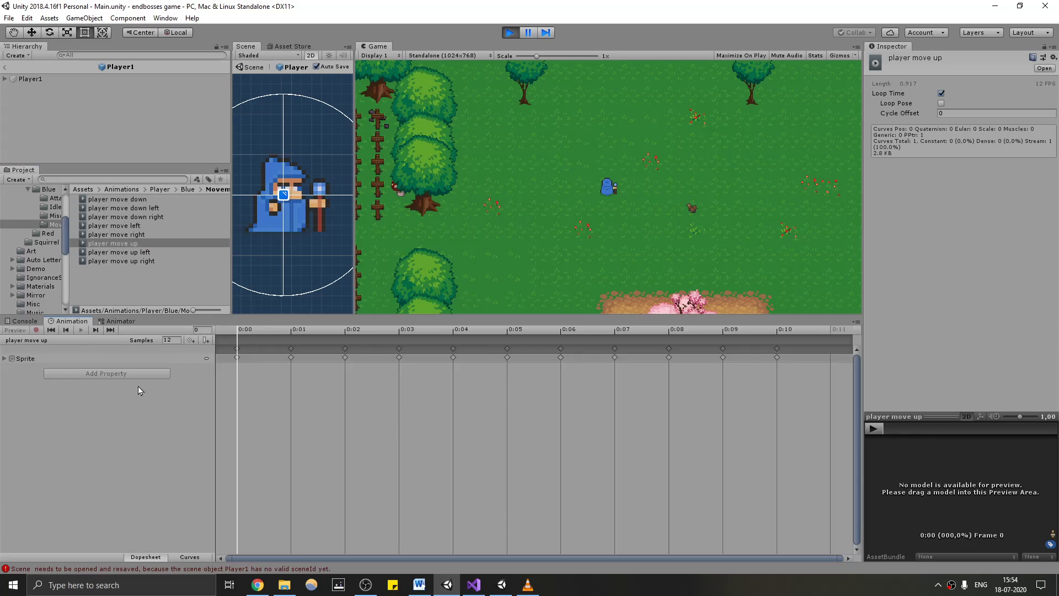
click(5, 359)
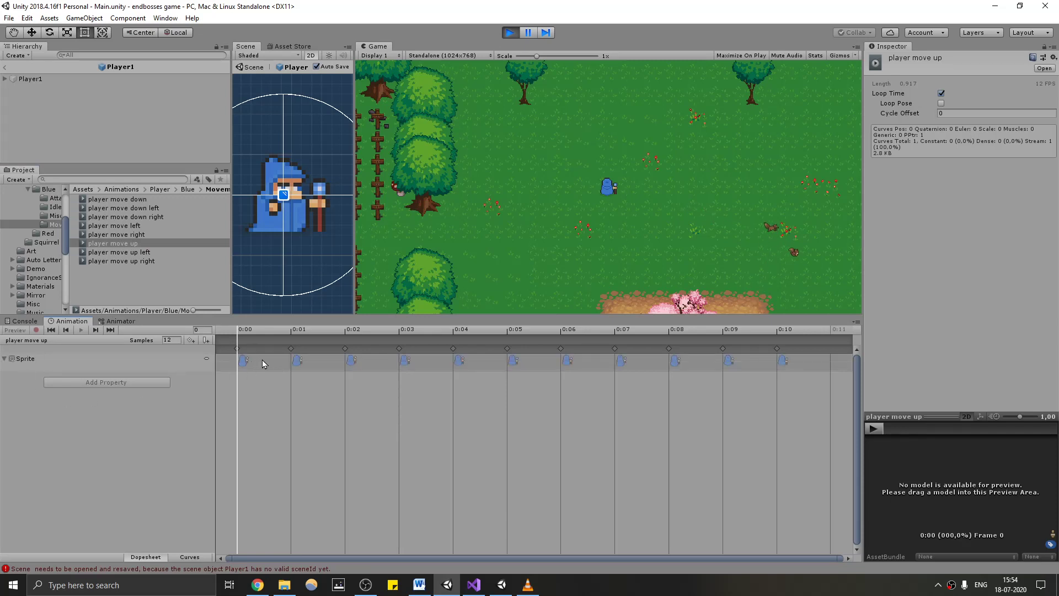
click(95, 330)
click(96, 330)
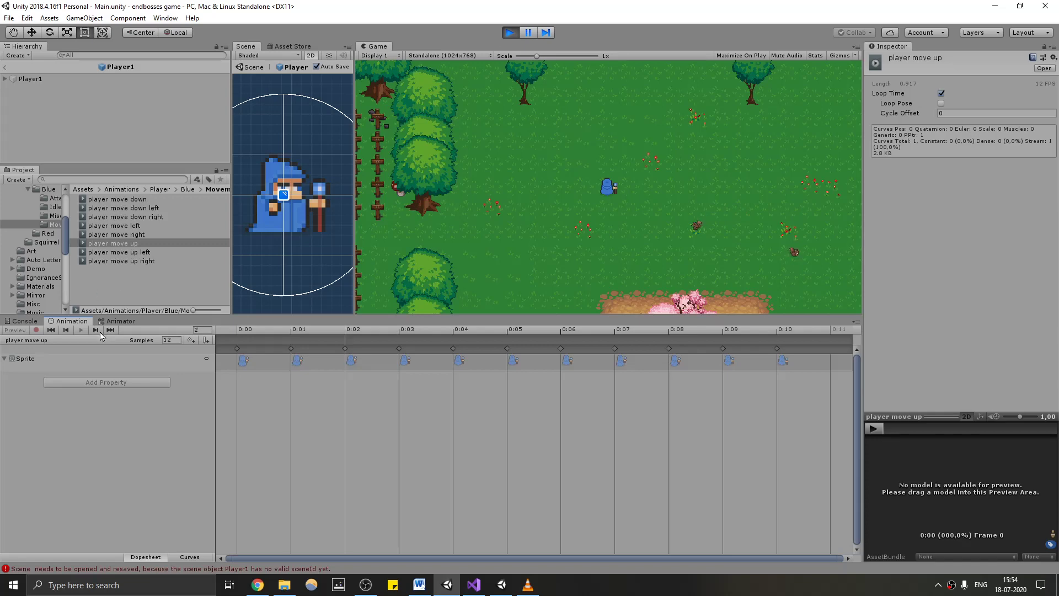
Preview 'player move up' on Player1, stepping the walk cycle to frame 8
click(34, 79)
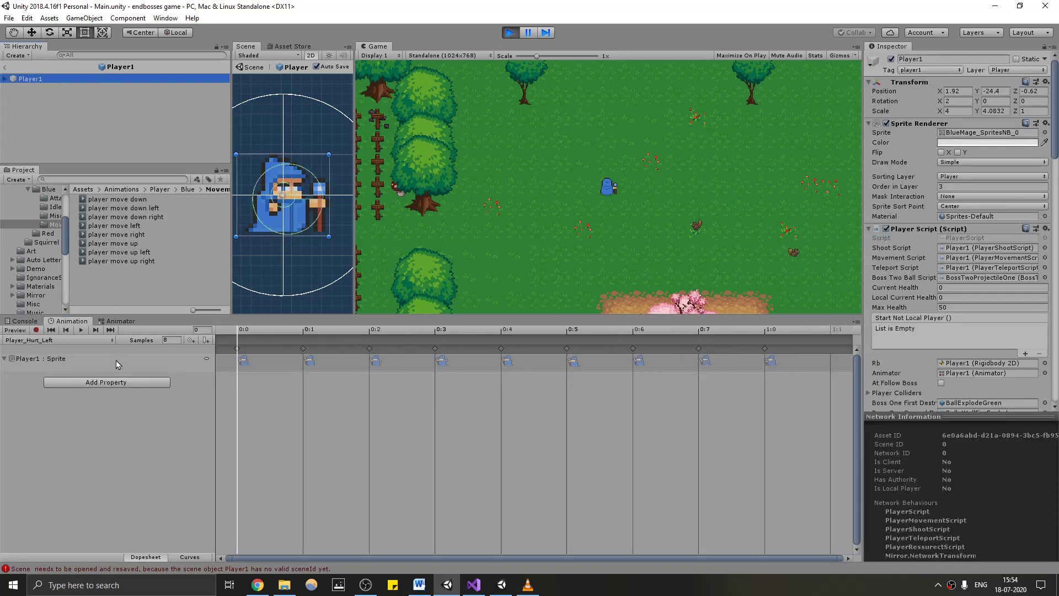
click(68, 338)
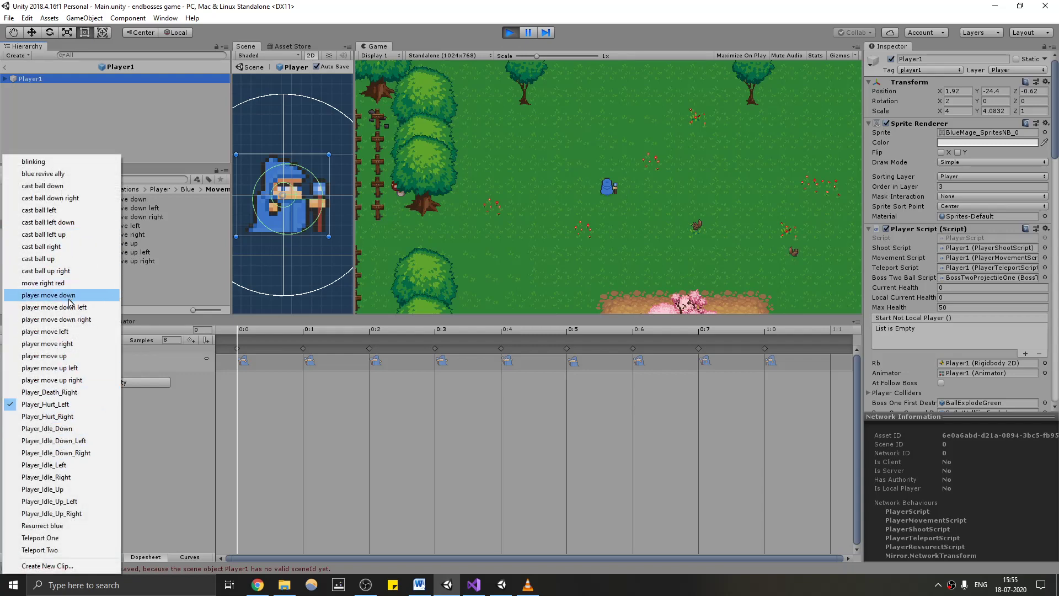
click(74, 356)
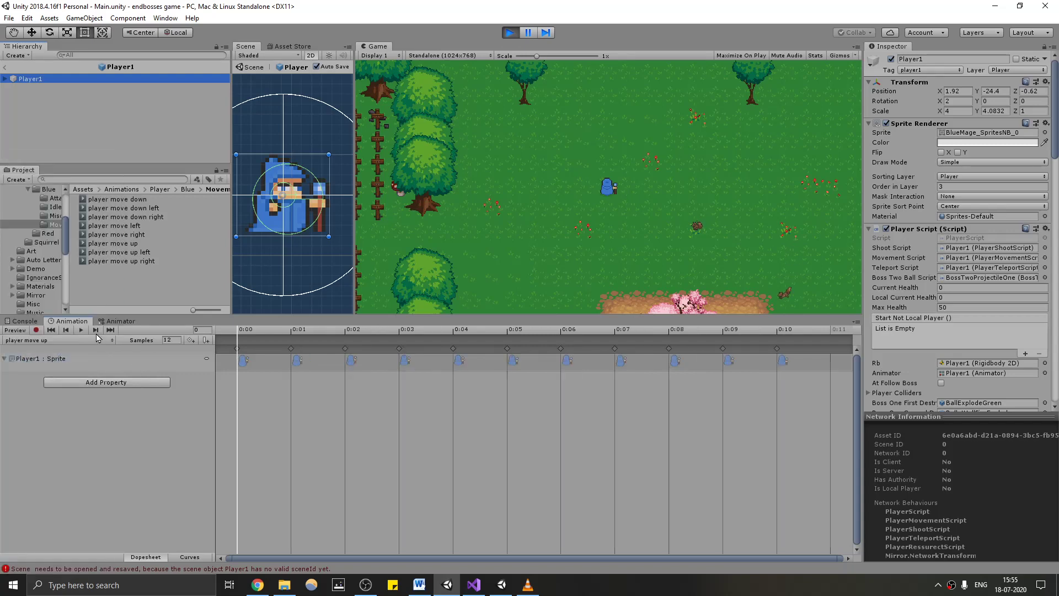
click(96, 330)
click(96, 331)
click(96, 331)
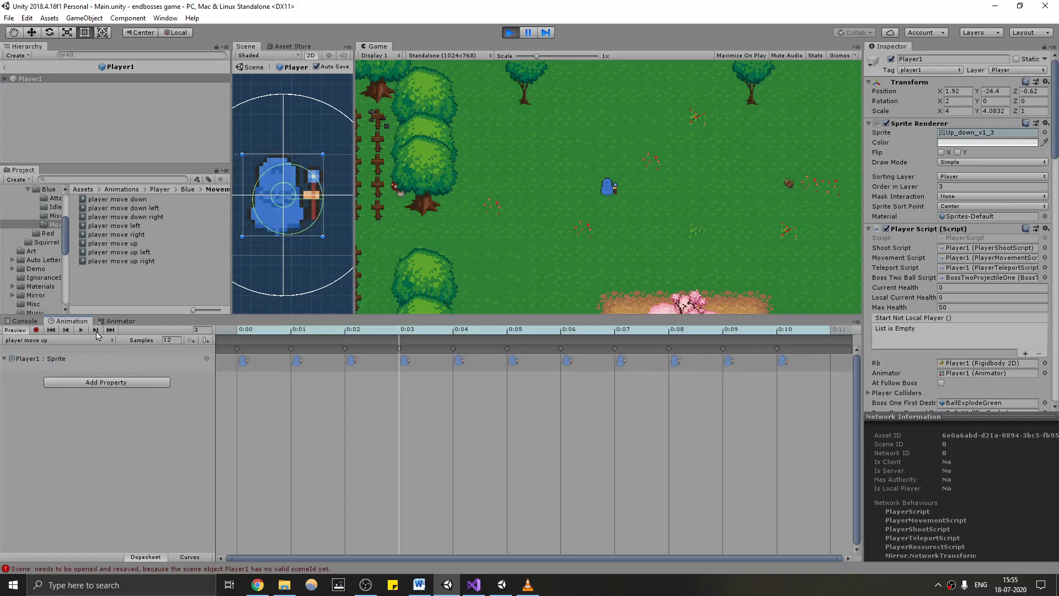
drag(354, 203, 510, 204)
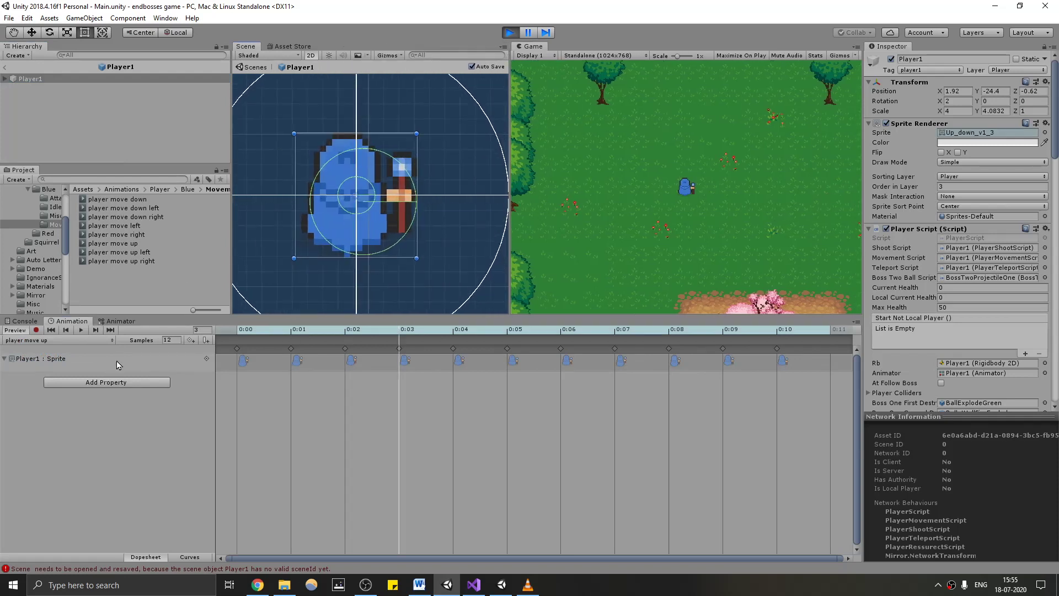
click(97, 330)
click(96, 330)
click(96, 330)
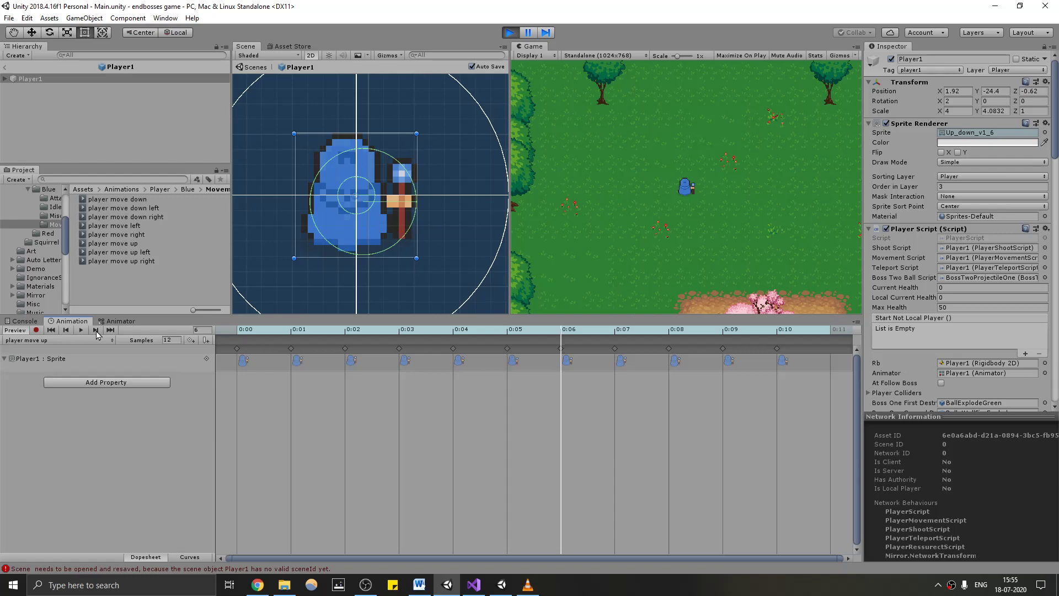
click(96, 330)
click(96, 330)
Switch to 'player move up left' and step through its walking_Up_Left frames
click(70, 341)
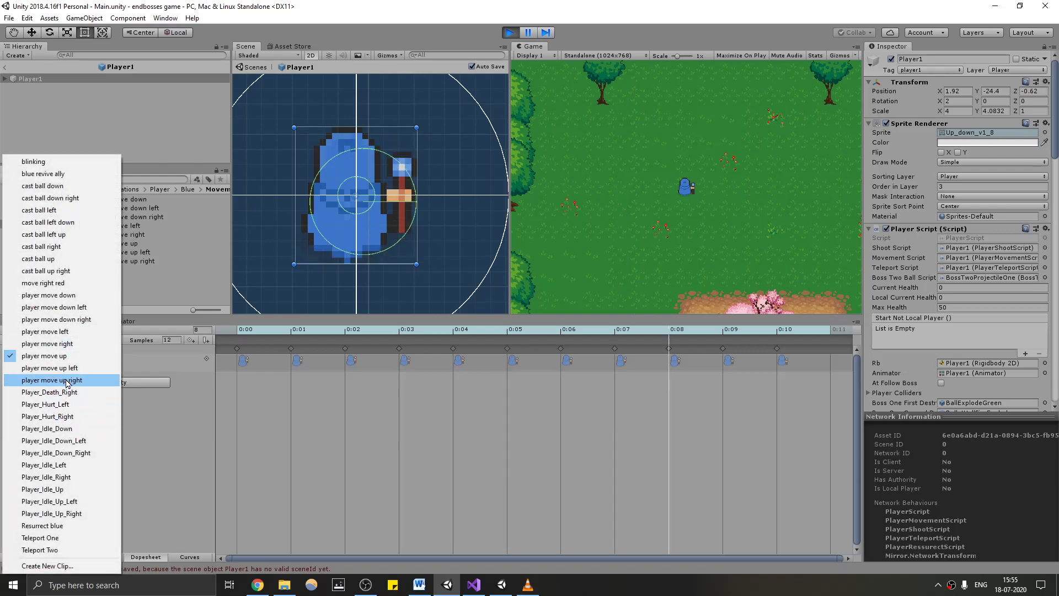
click(69, 368)
click(96, 330)
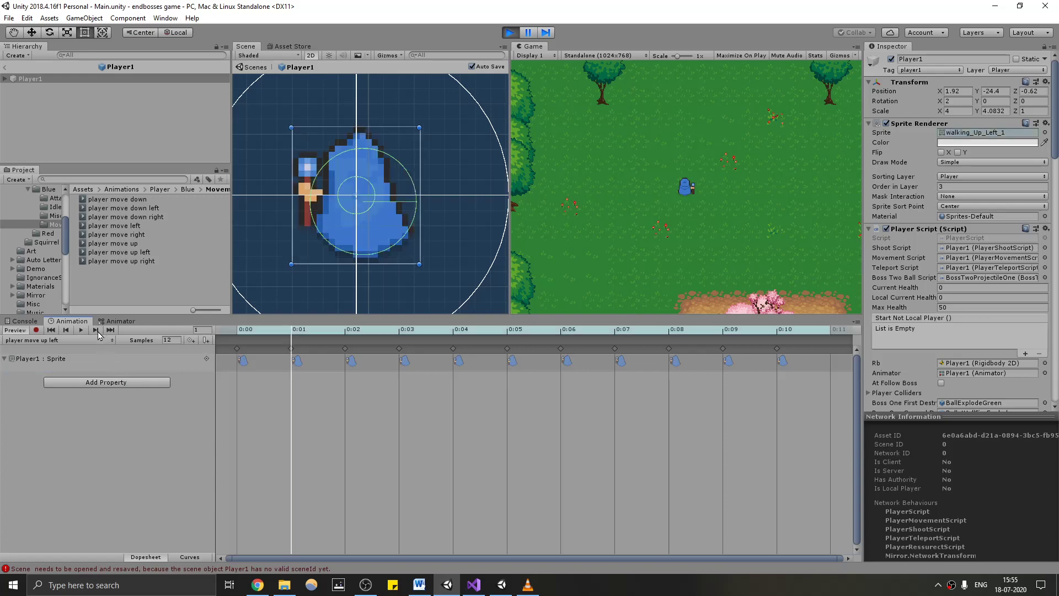
click(96, 330)
click(96, 330)
click(96, 330)
click(96, 330)
click(96, 330)
click(96, 330)
click(96, 330)
click(96, 330)
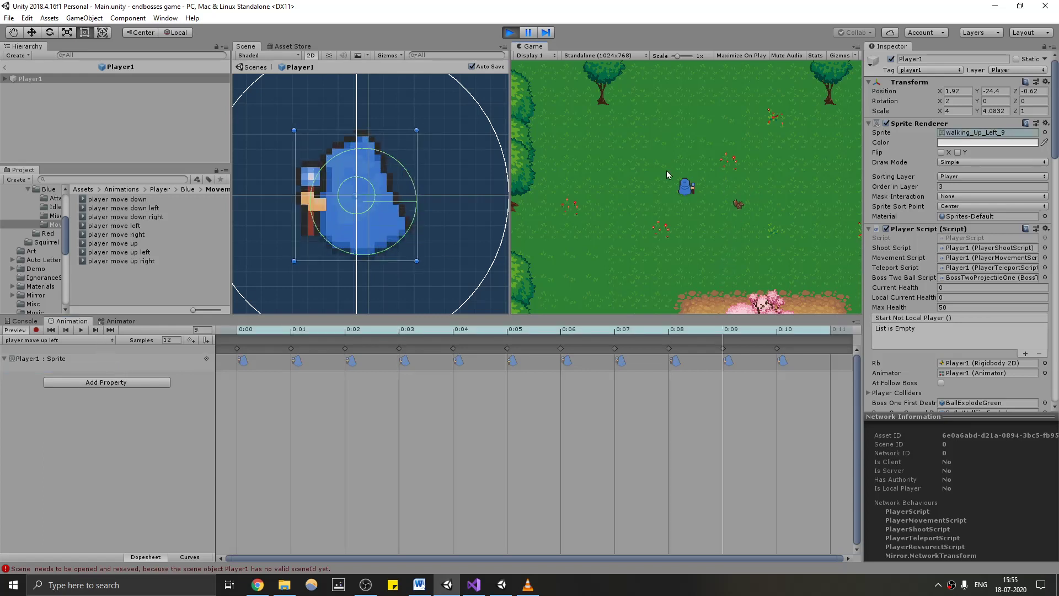
drag(510, 158, 410, 158)
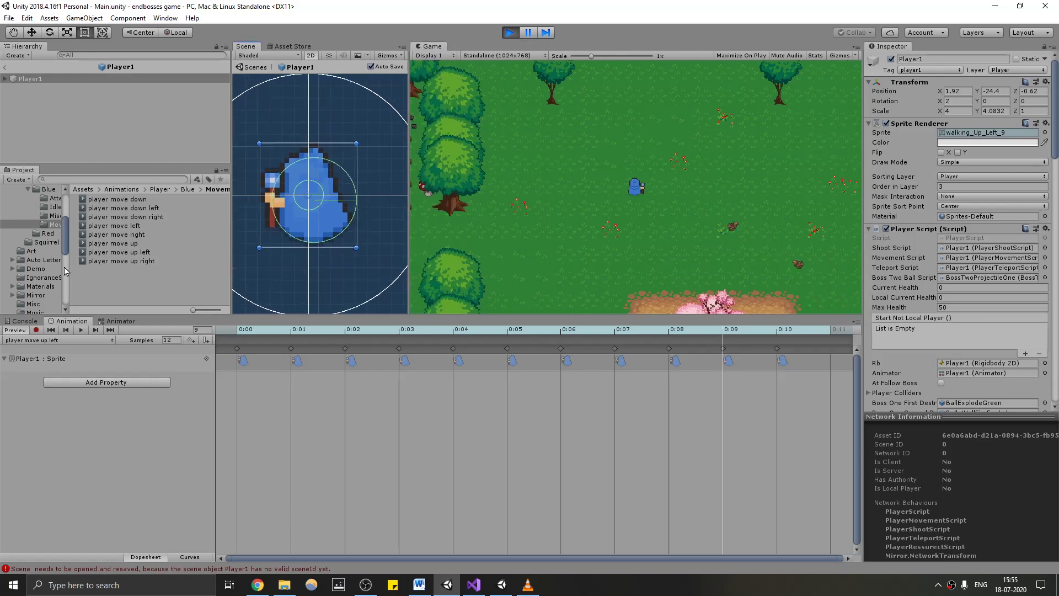
Find Player1's Move Speed of 3 and locate PlayerMovementScript in the Project
scroll(949, 278, down, 3)
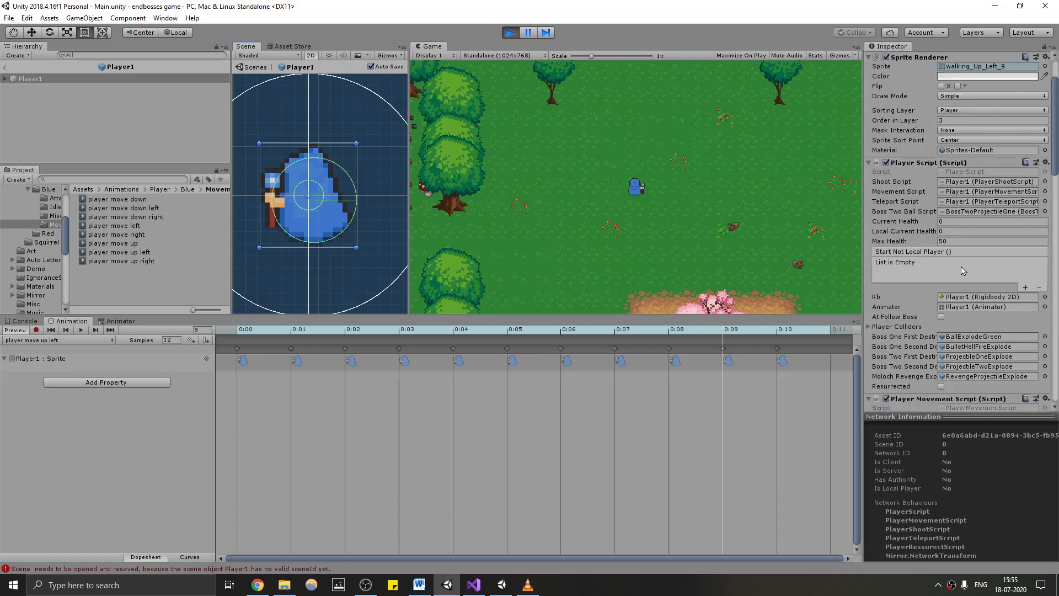
scroll(963, 273, down, 4)
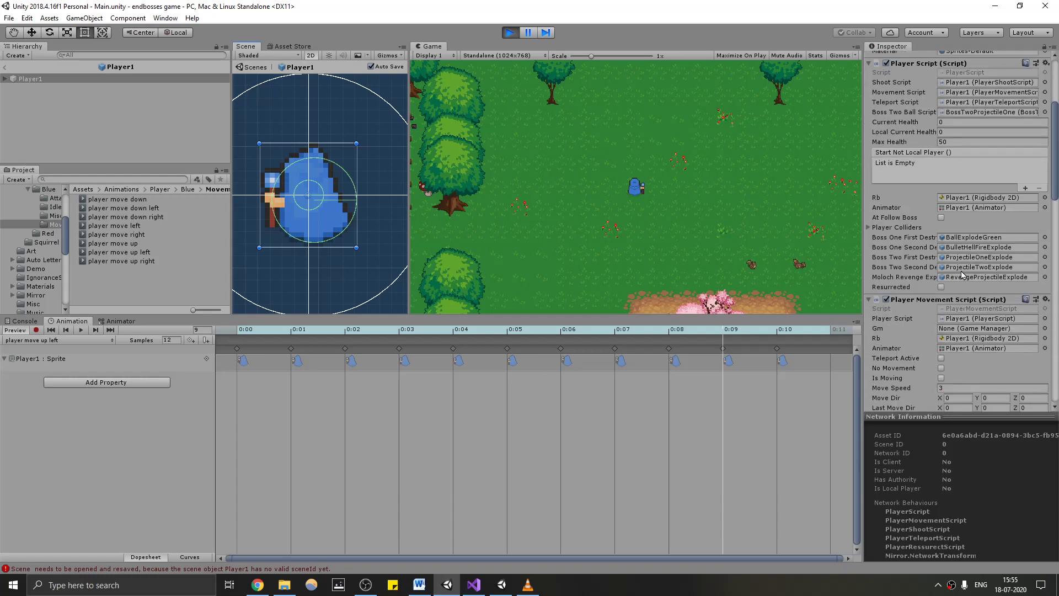
scroll(962, 278, down, 4)
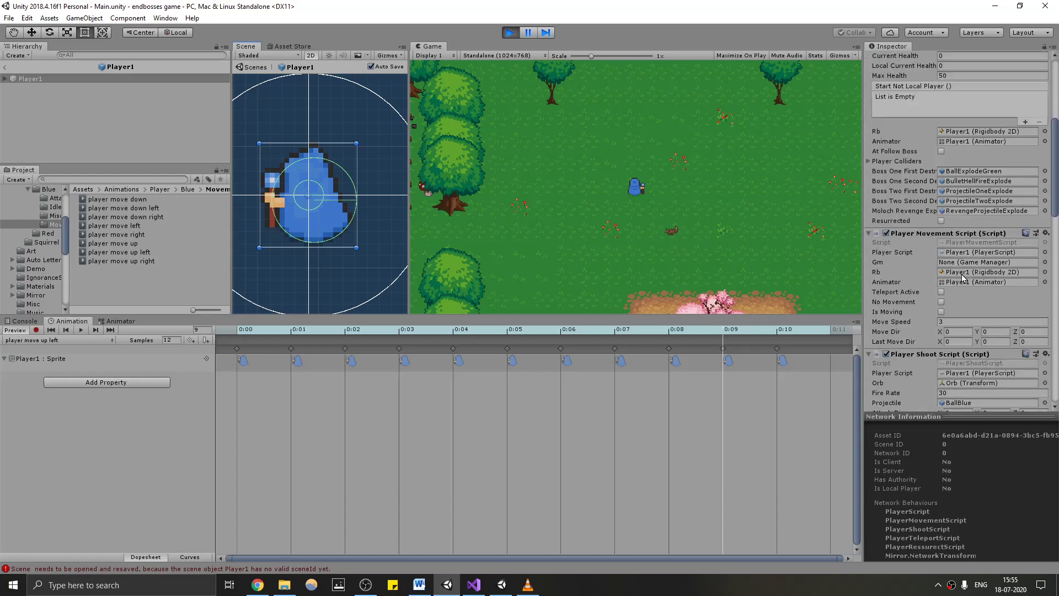
scroll(963, 278, down, 2)
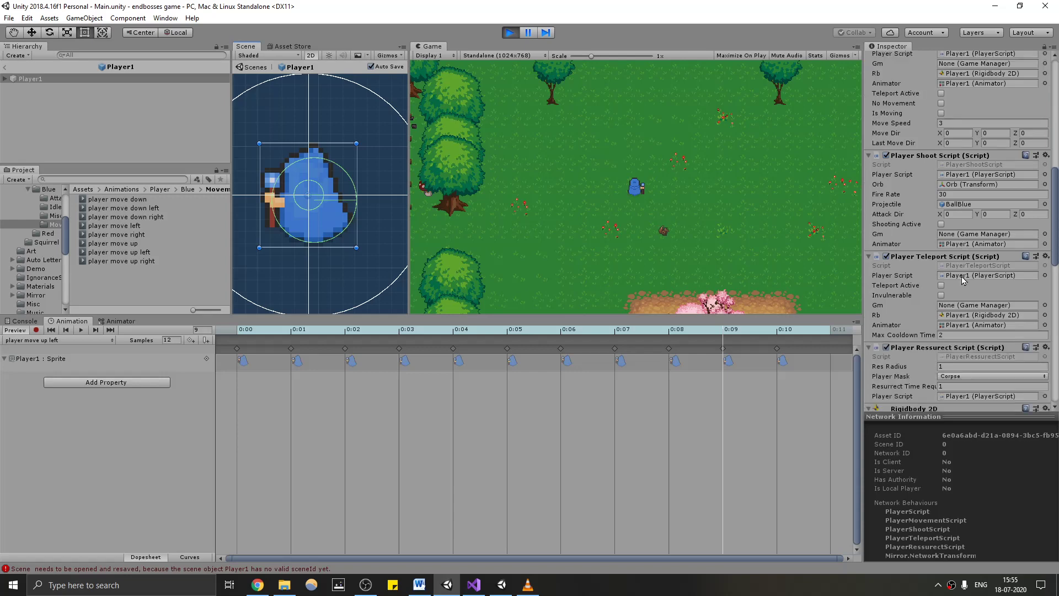
scroll(963, 279, up, 7)
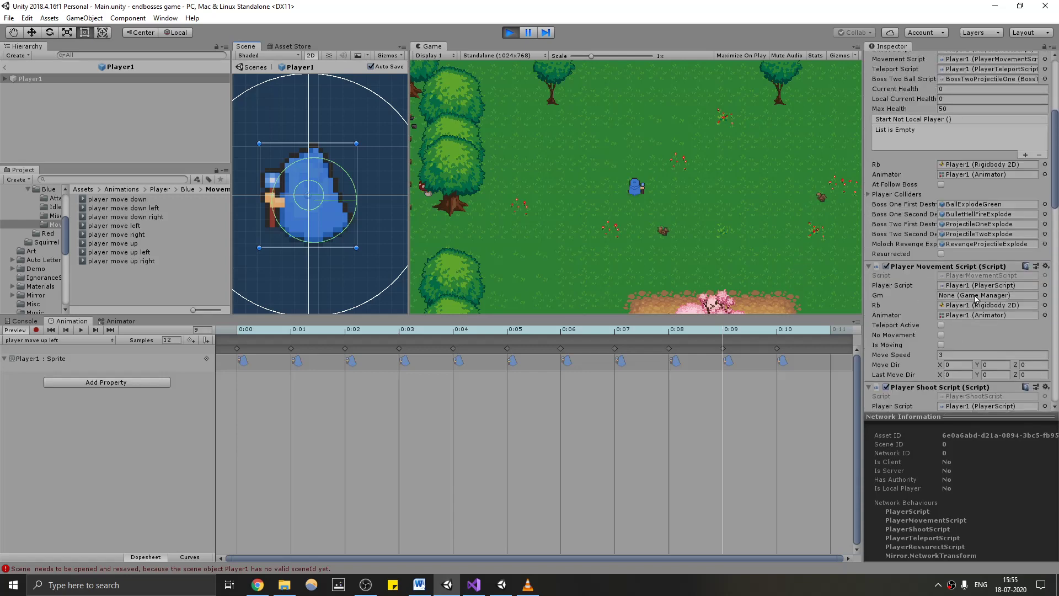
click(975, 276)
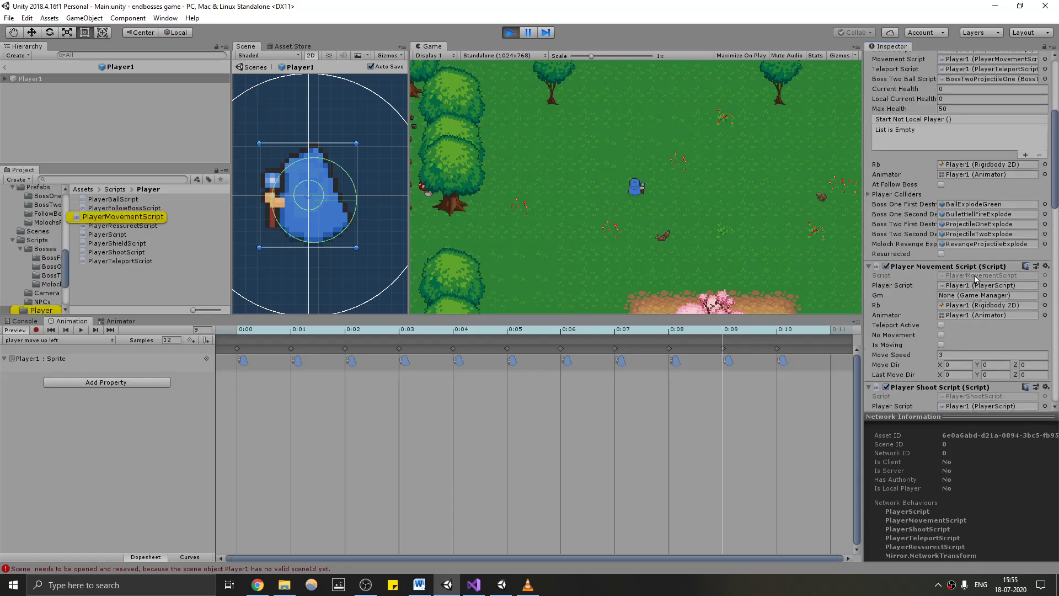
scroll(938, 254, up, 8)
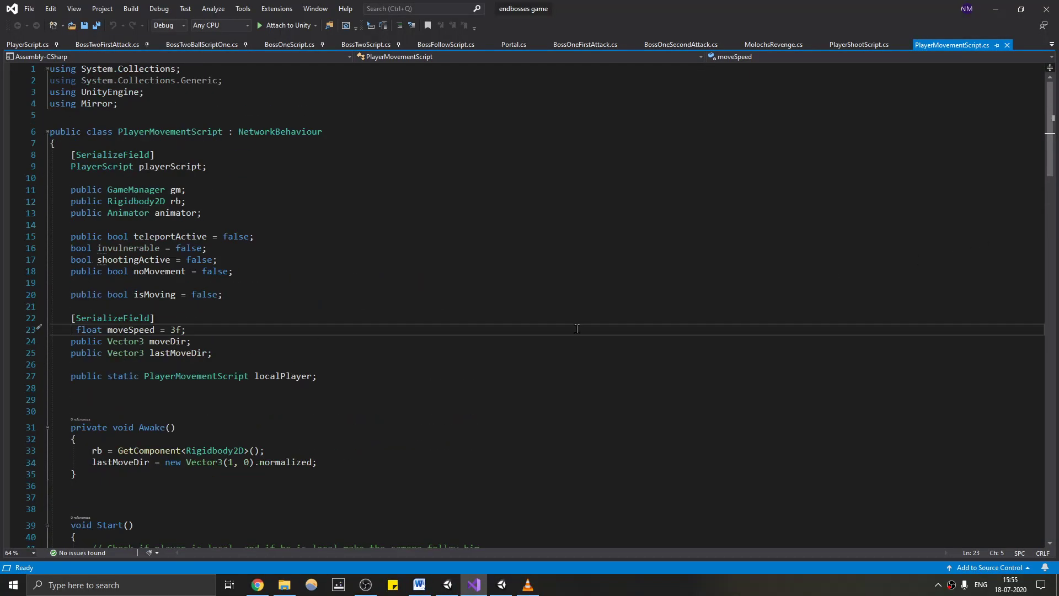
scroll(577, 329, down, 2)
scroll(577, 325, down, 2)
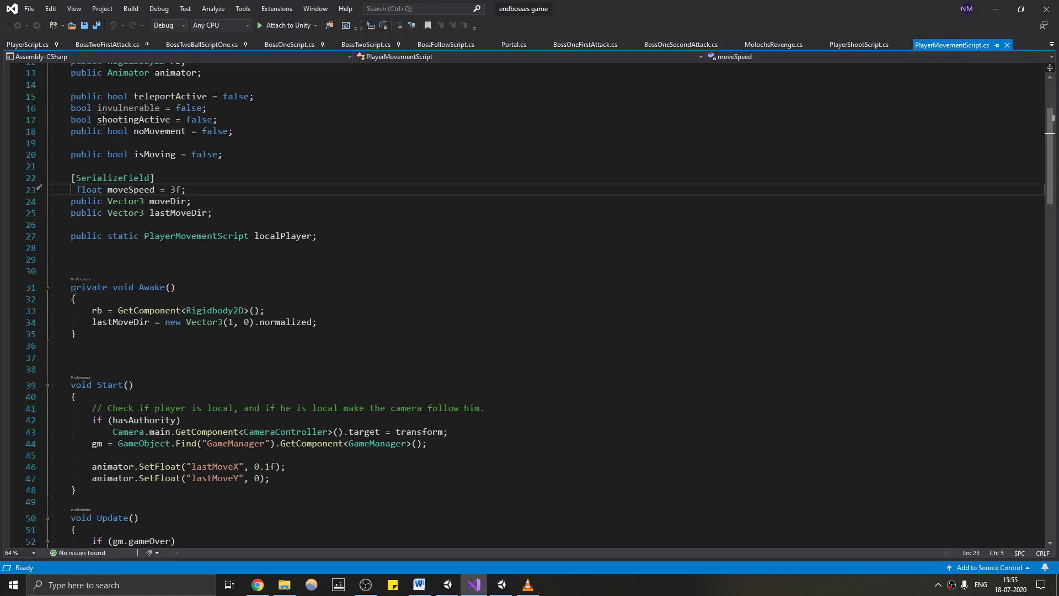
drag(90, 323, 305, 328)
click(260, 336)
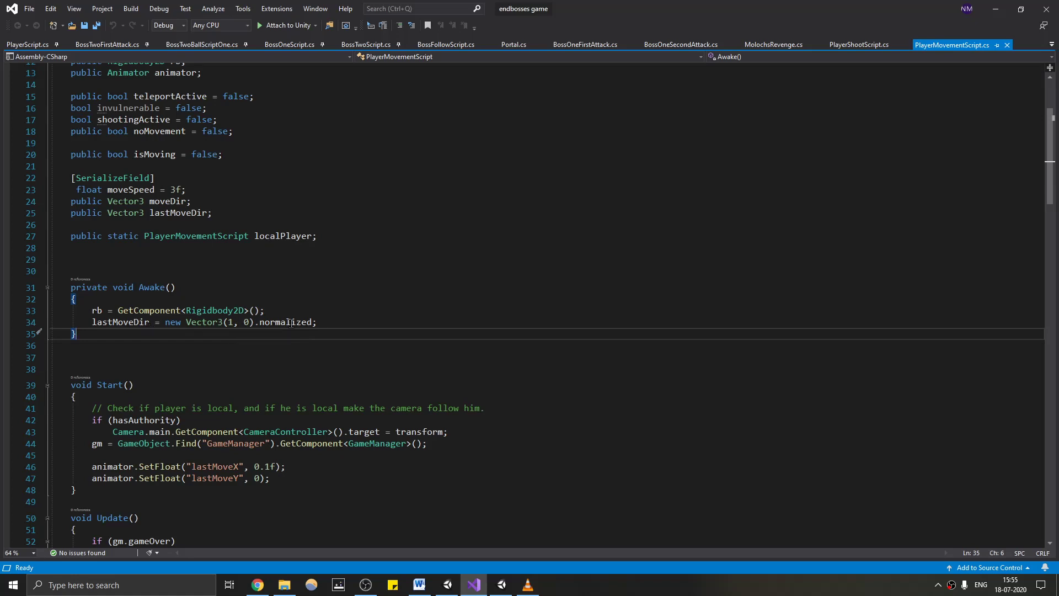
drag(358, 322, 91, 323)
click(108, 339)
scroll(320, 328, down, 2)
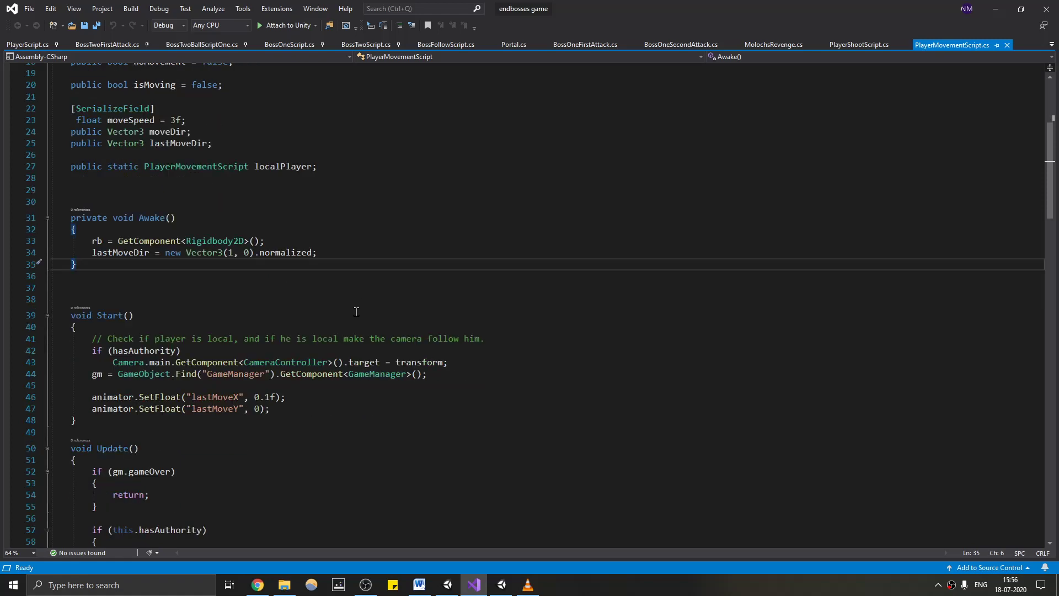
scroll(519, 254, down, 1)
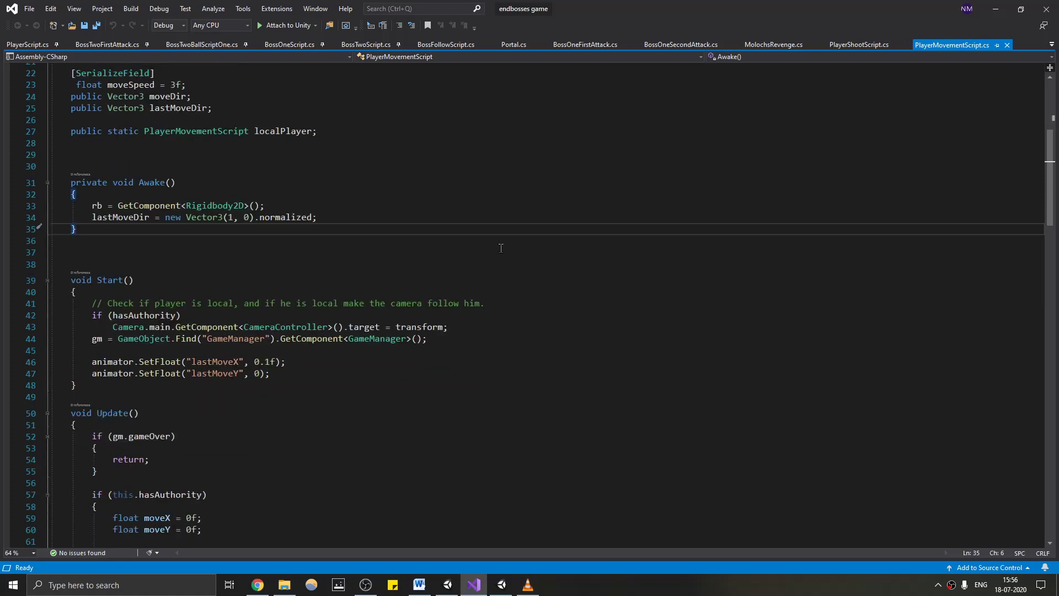
scroll(511, 251, down, 5)
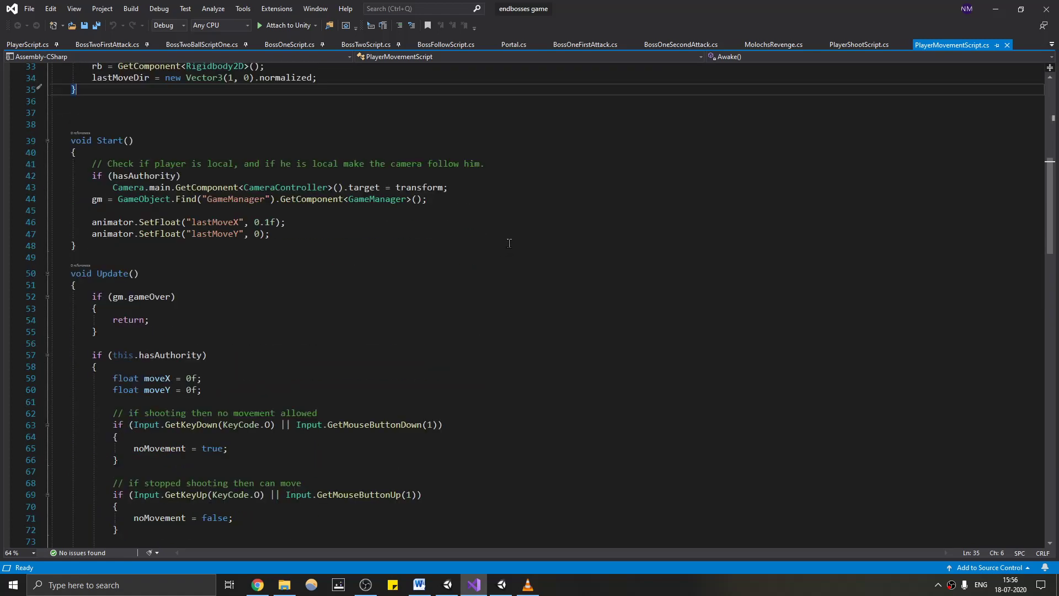
scroll(442, 260, down, 1)
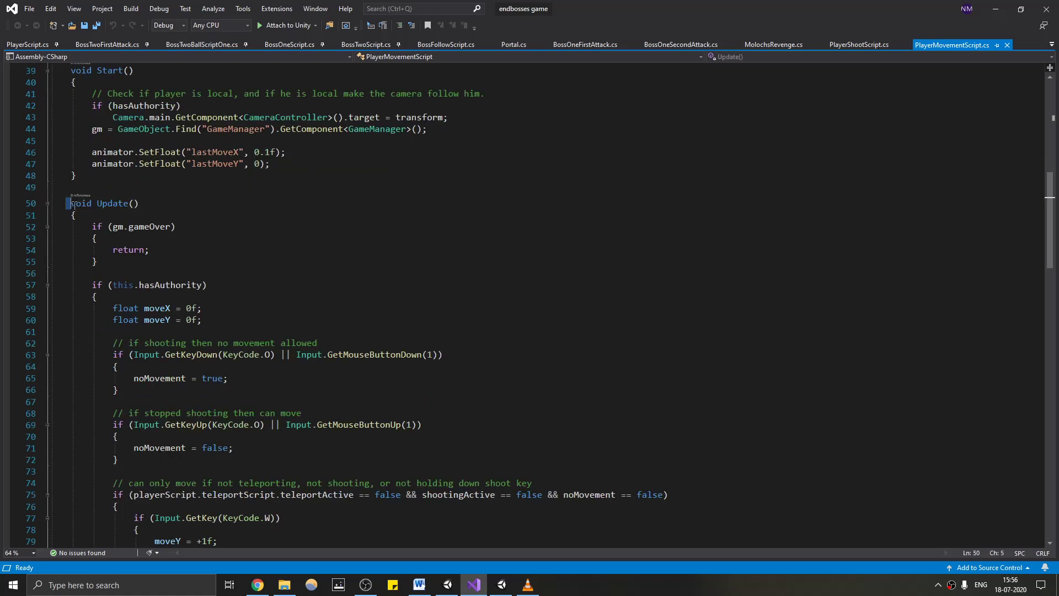
drag(68, 203, 164, 237)
click(275, 256)
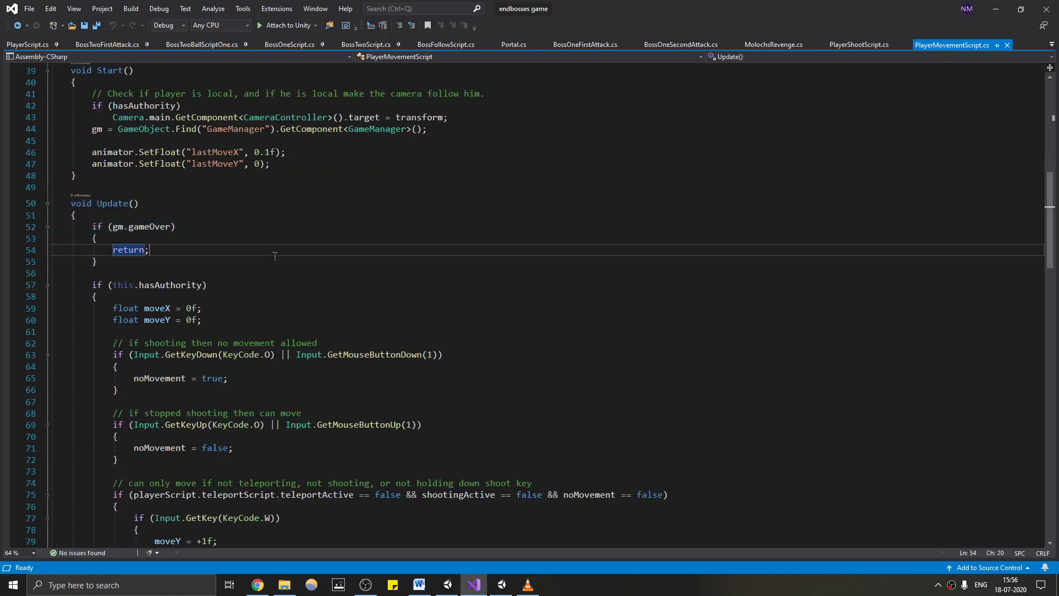
click(180, 214)
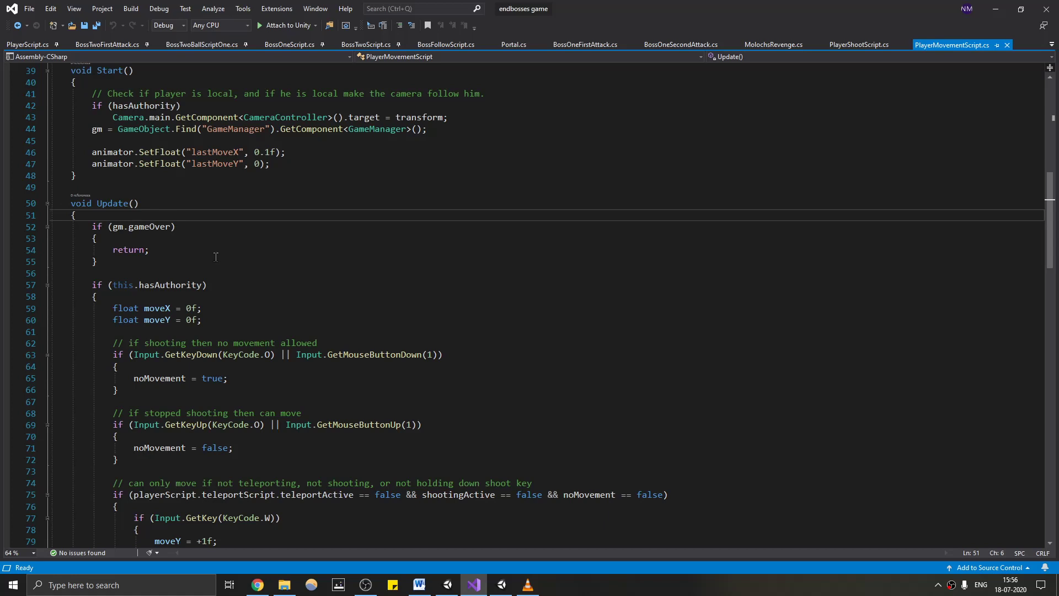
scroll(132, 227, down, 1)
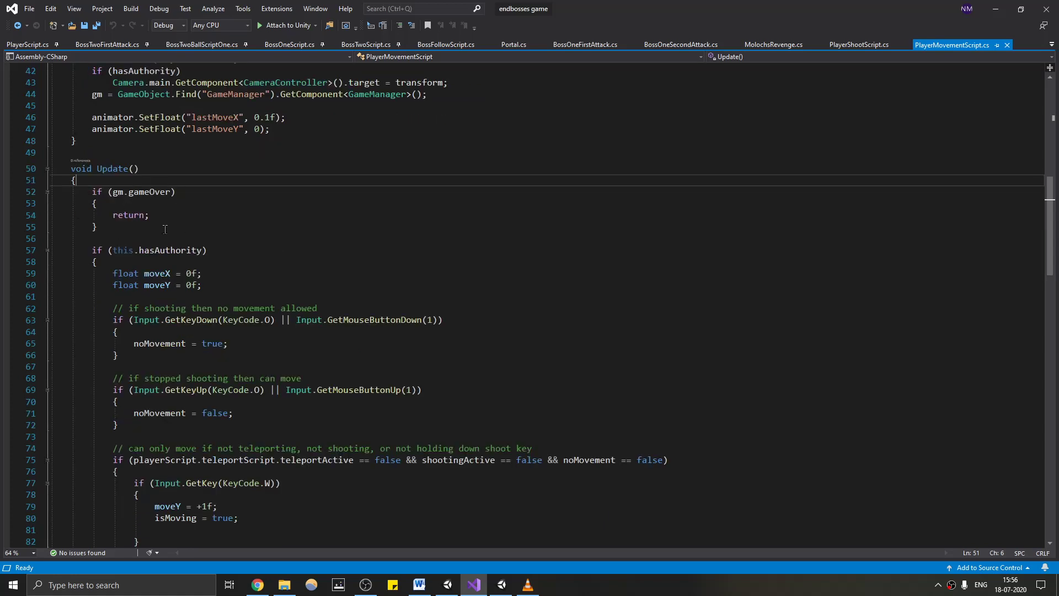
drag(144, 238, 128, 226)
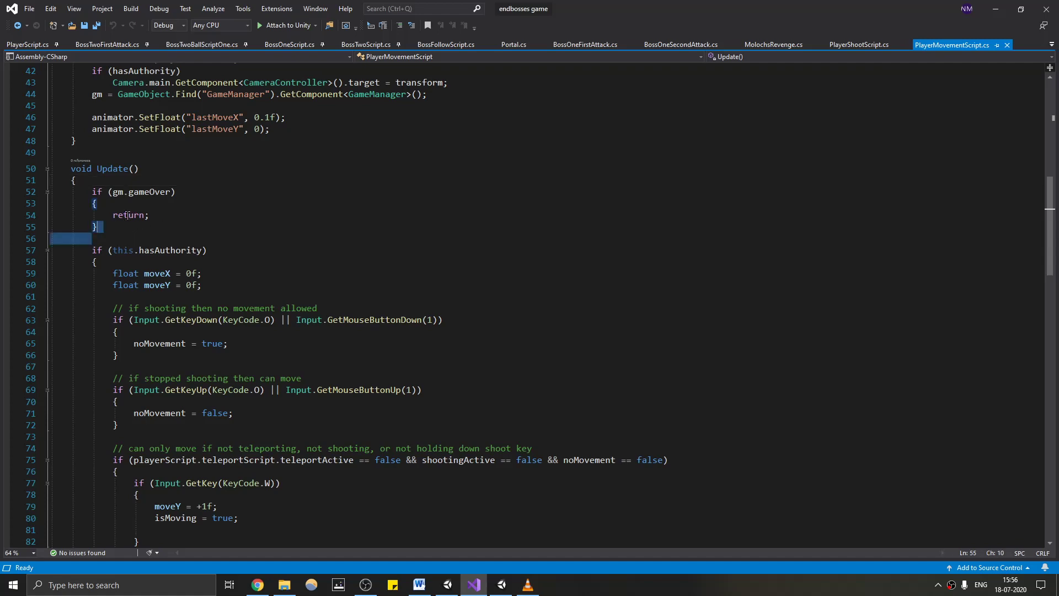
ctrl+scroll(170, 237, up, 5)
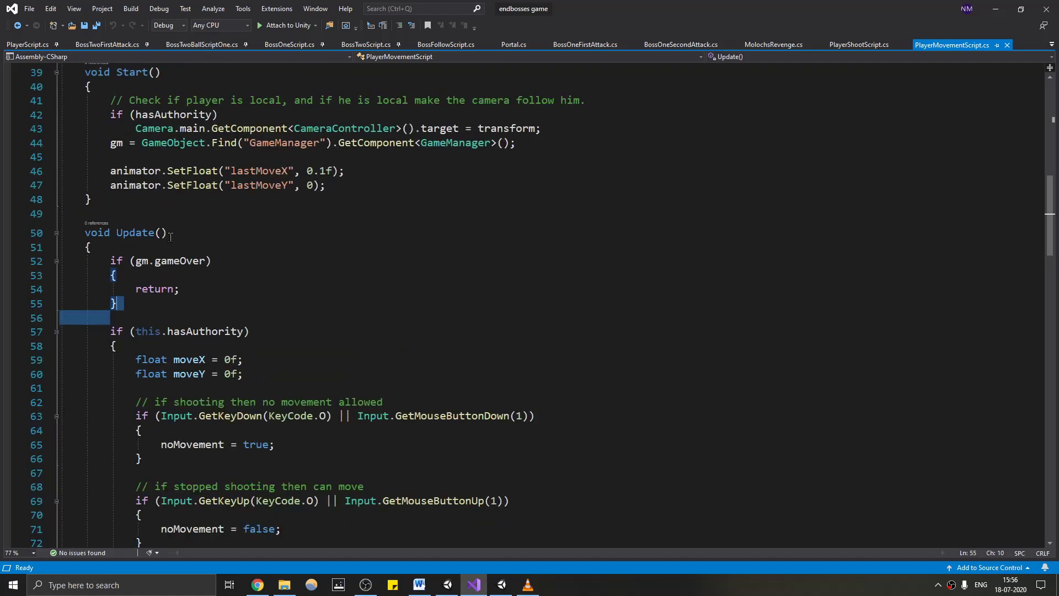
scroll(200, 196, up, 1)
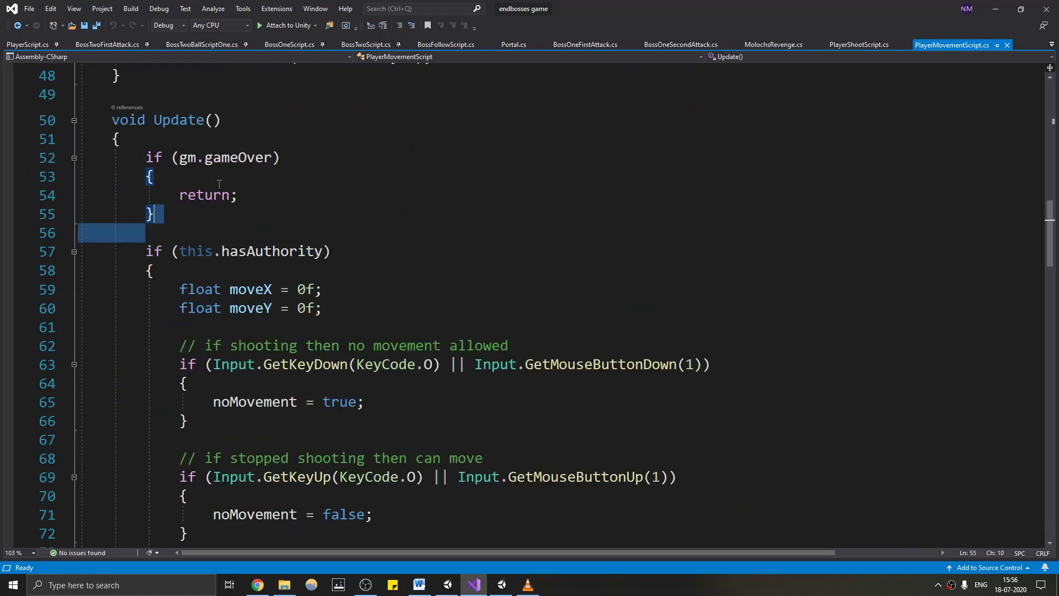
click(235, 215)
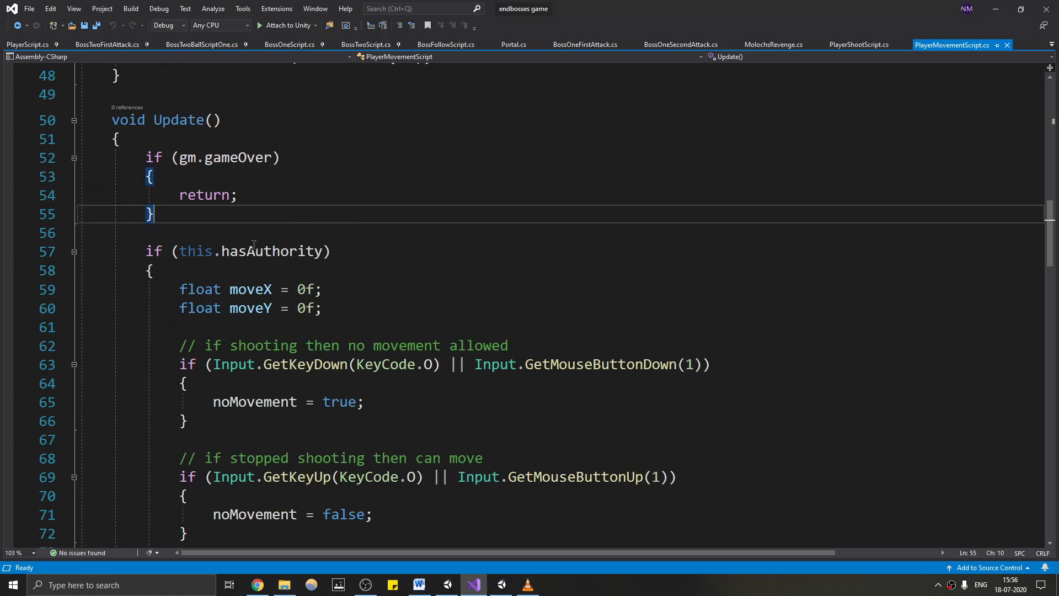
scroll(275, 174, down, 1)
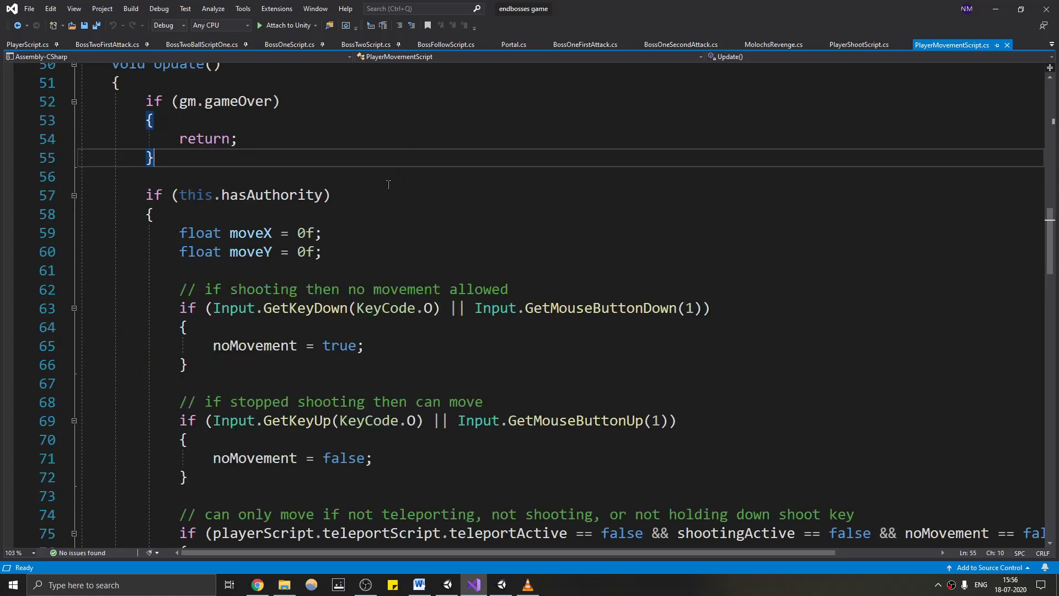
drag(344, 194, 145, 196)
click(338, 197)
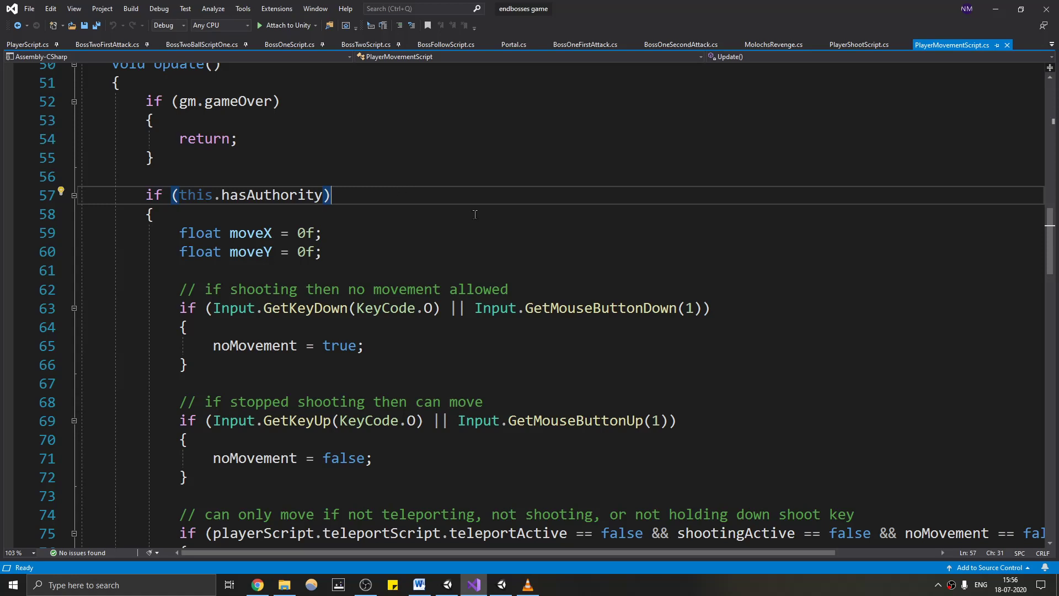
scroll(475, 214, down, 1)
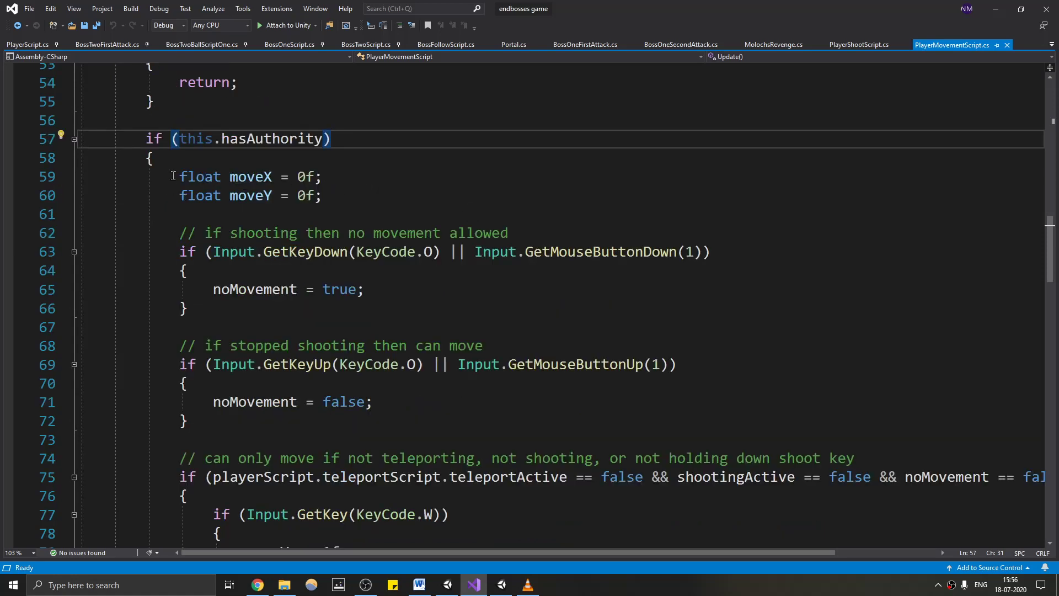
click(414, 185)
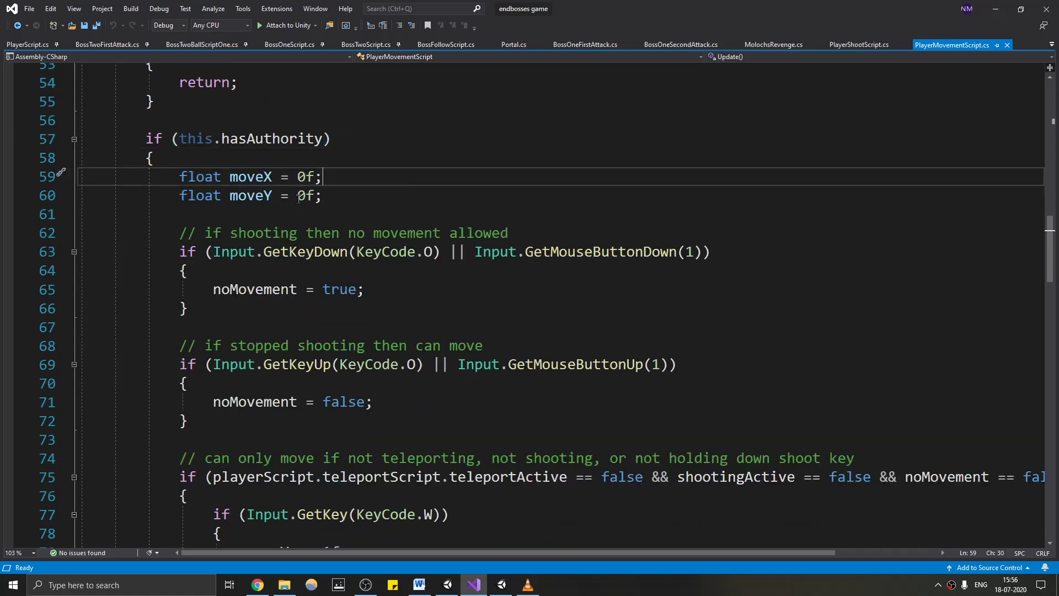
click(333, 200)
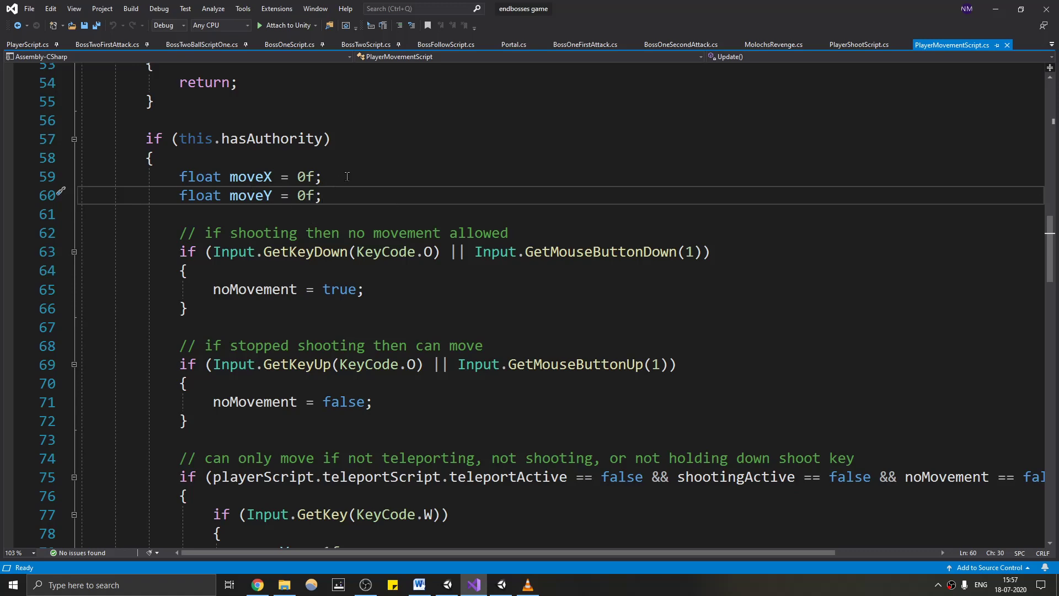
scroll(348, 177, down, 3)
scroll(348, 177, down, 1)
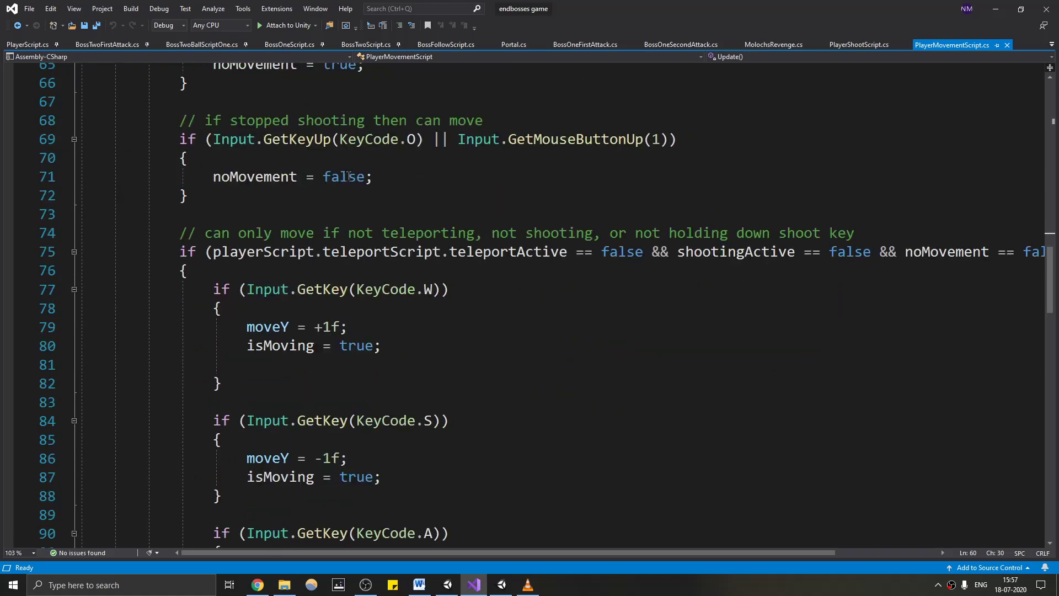
ctrl+scroll(349, 177, down, 3)
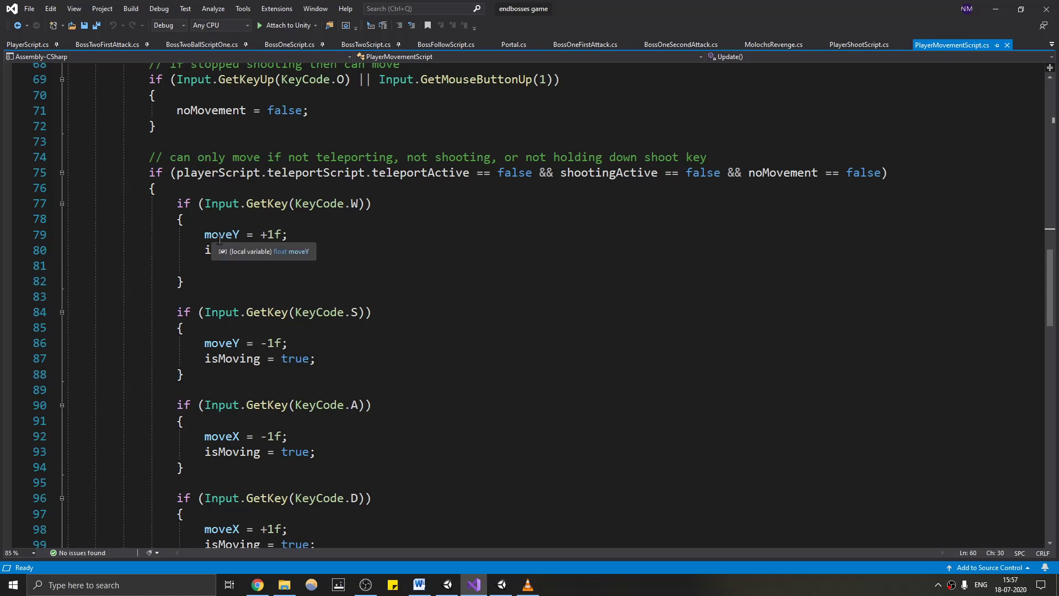
scroll(382, 256, down, 1)
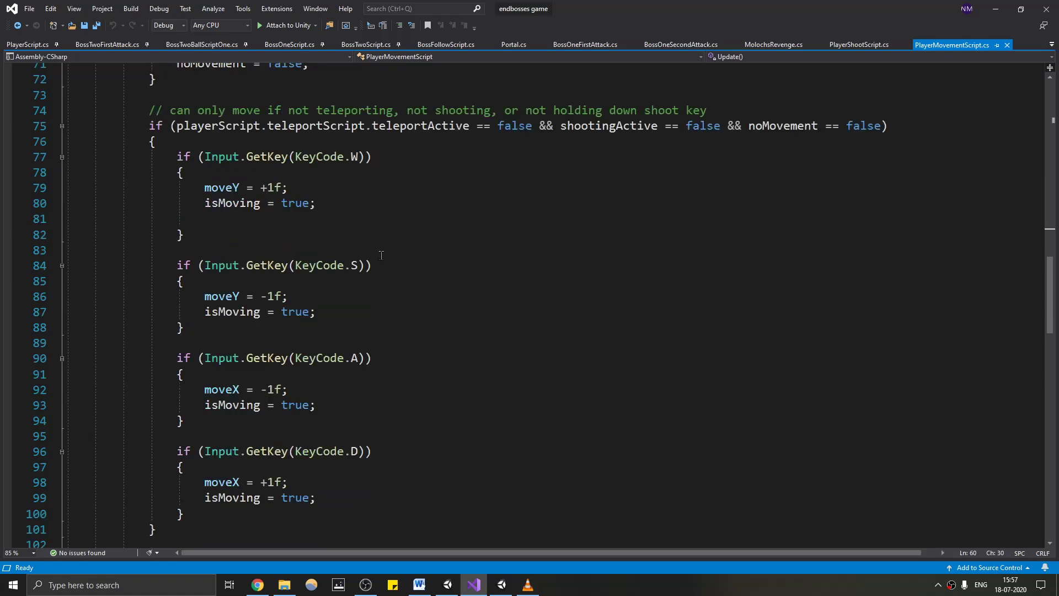
scroll(446, 237, down, 1)
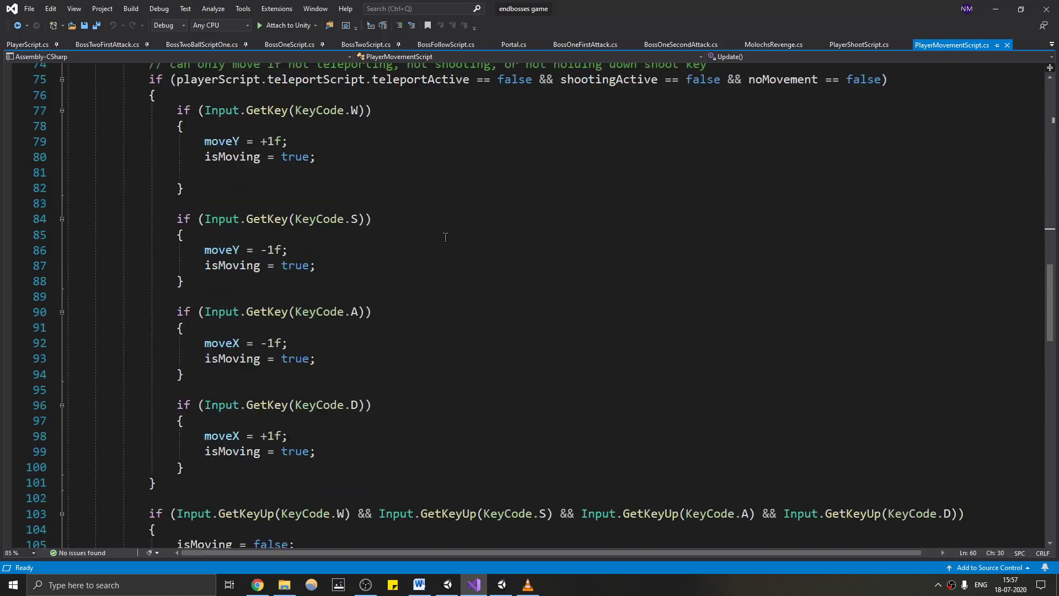
scroll(323, 211, up, 1)
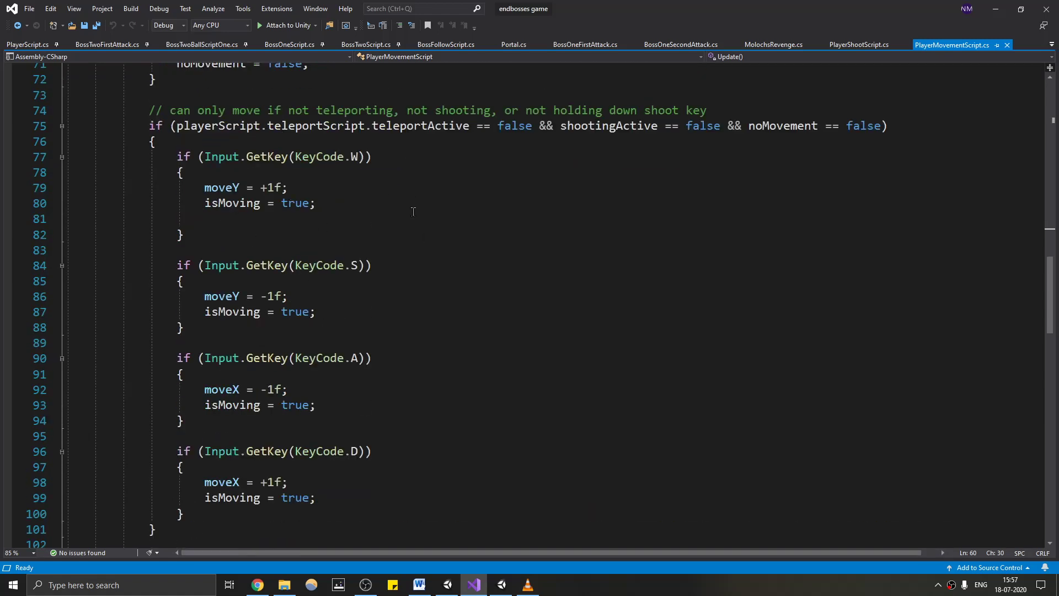
scroll(398, 204, up, 1)
scroll(444, 269, down, 1)
scroll(433, 276, up, 1)
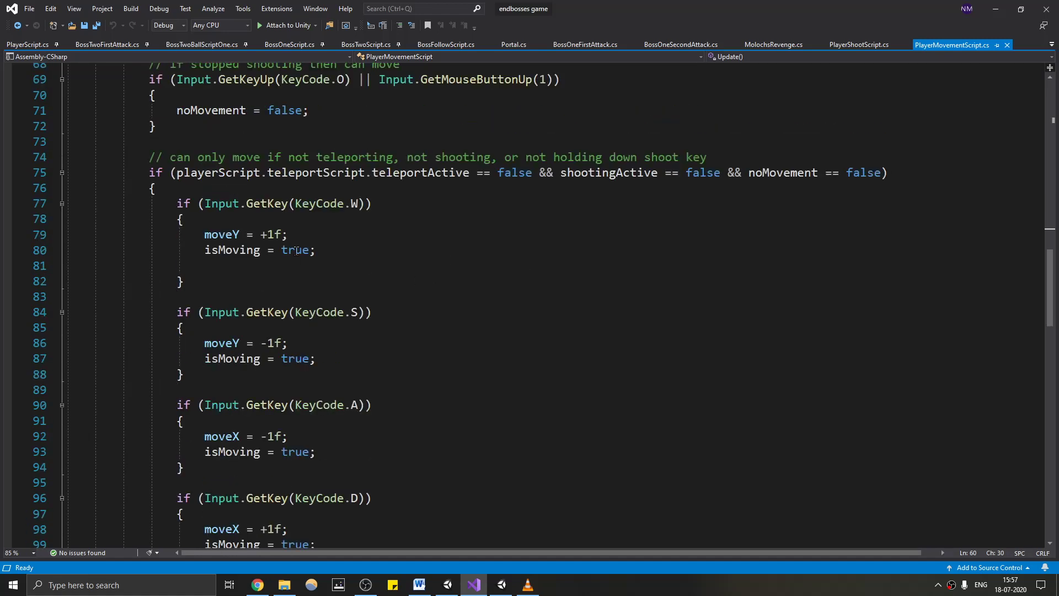
scroll(403, 250, down, 1)
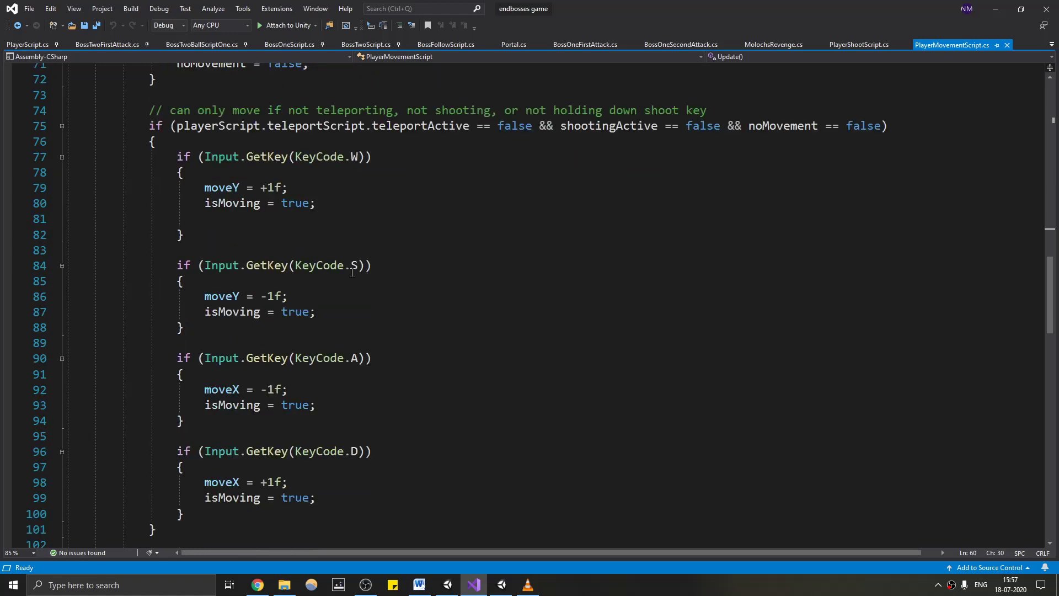
scroll(309, 242, down, 2)
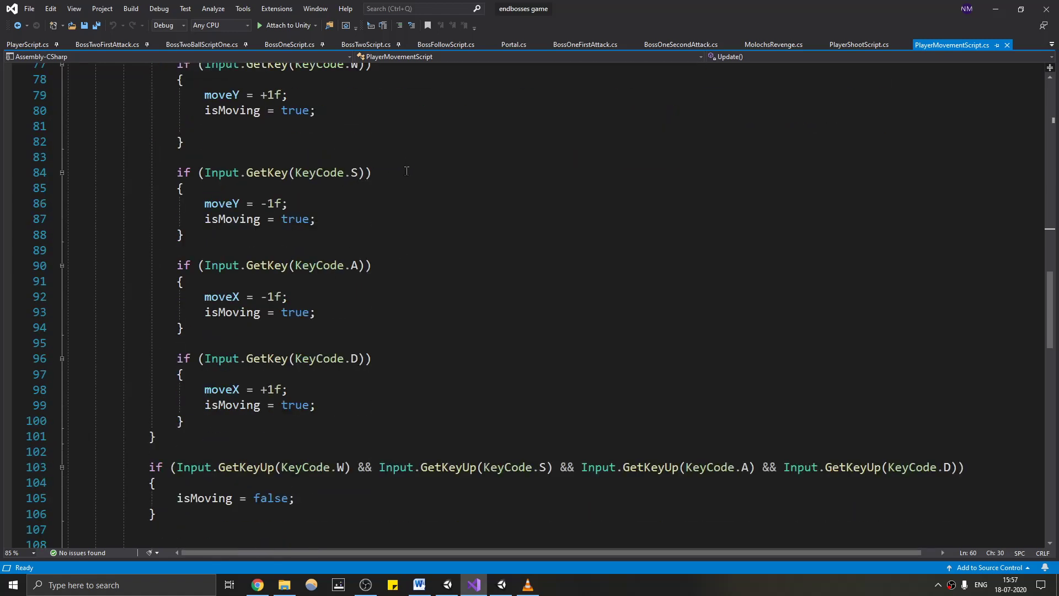
scroll(419, 224, down, 1)
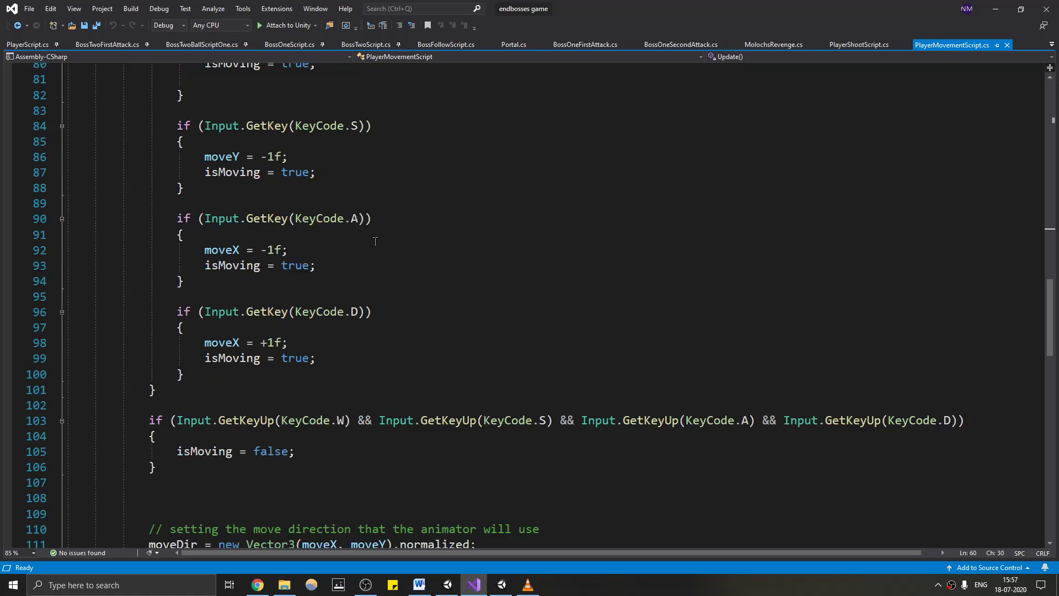
scroll(371, 249, up, 4)
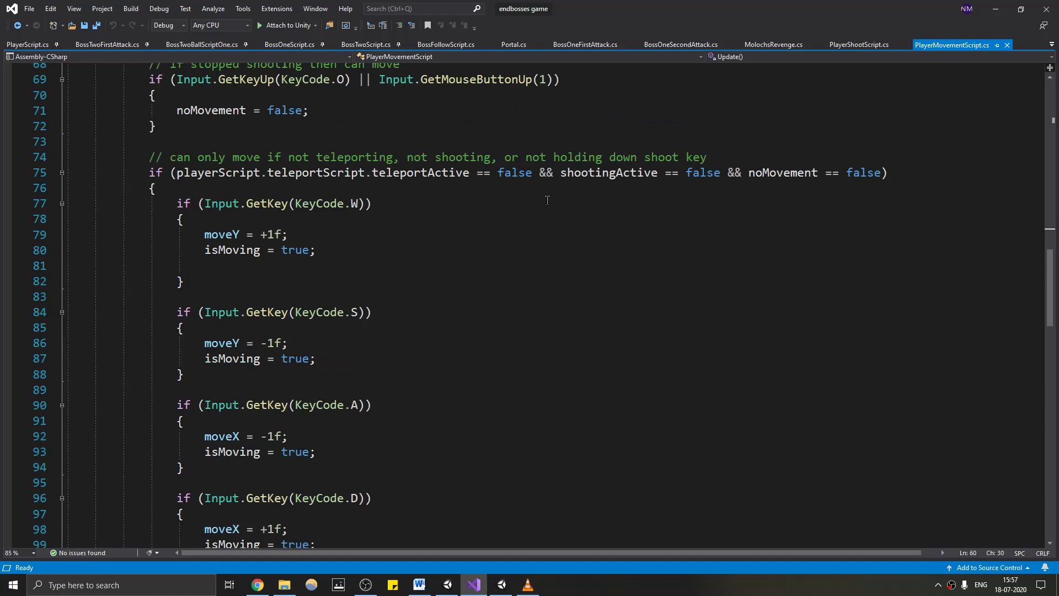
Read the script through FixedUpdate() and StandStill(), then bring the Impossible Bosses game forward
scroll(484, 226, up, 1)
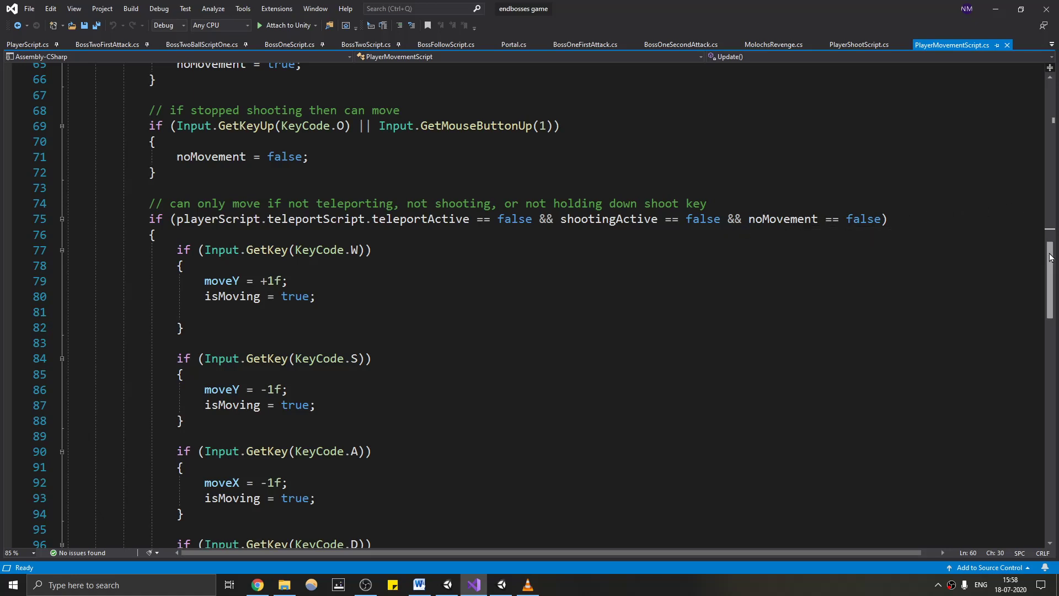
drag(1050, 257, 1050, 362)
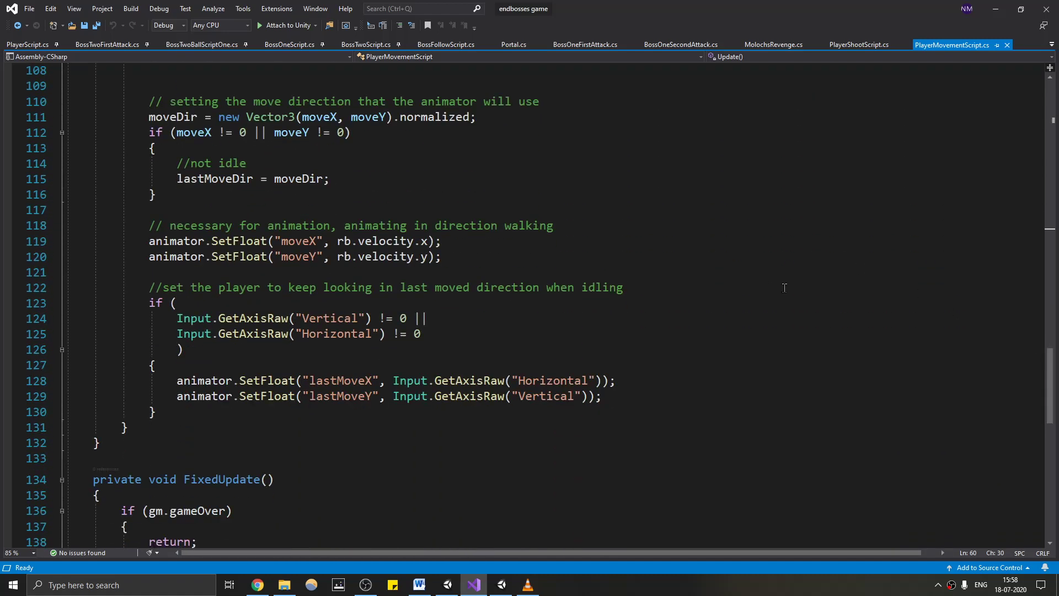
scroll(764, 281, down, 1)
scroll(760, 278, down, 2)
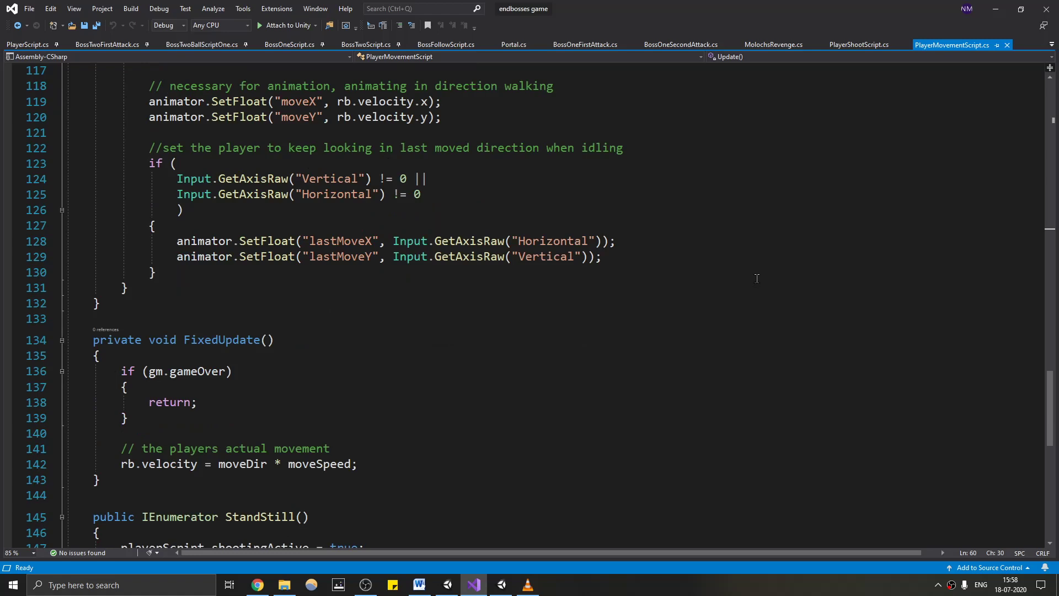
scroll(753, 280, down, 2)
scroll(690, 282, down, 1)
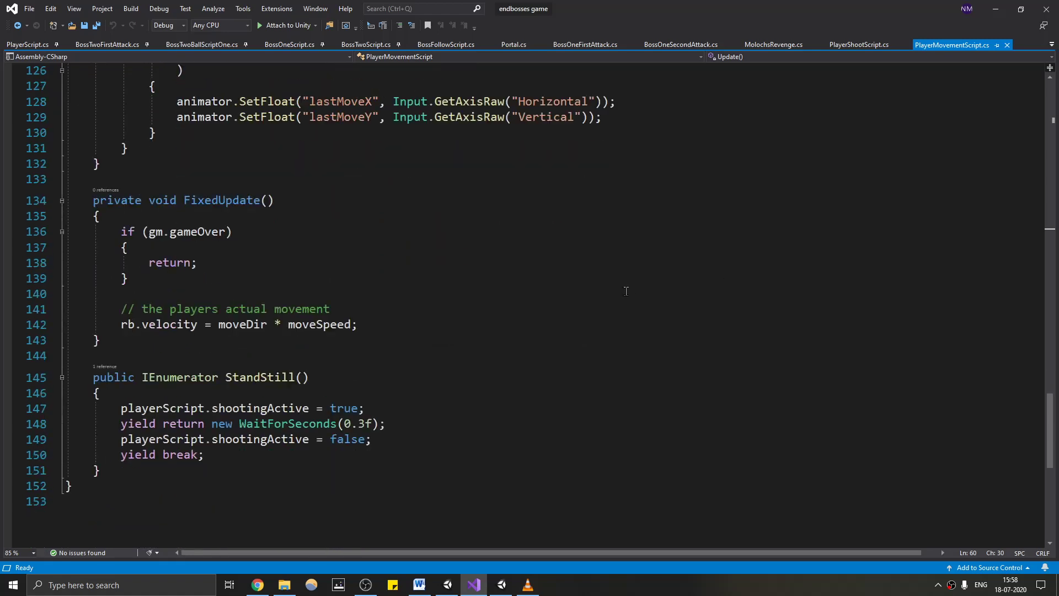
scroll(602, 318, down, 1)
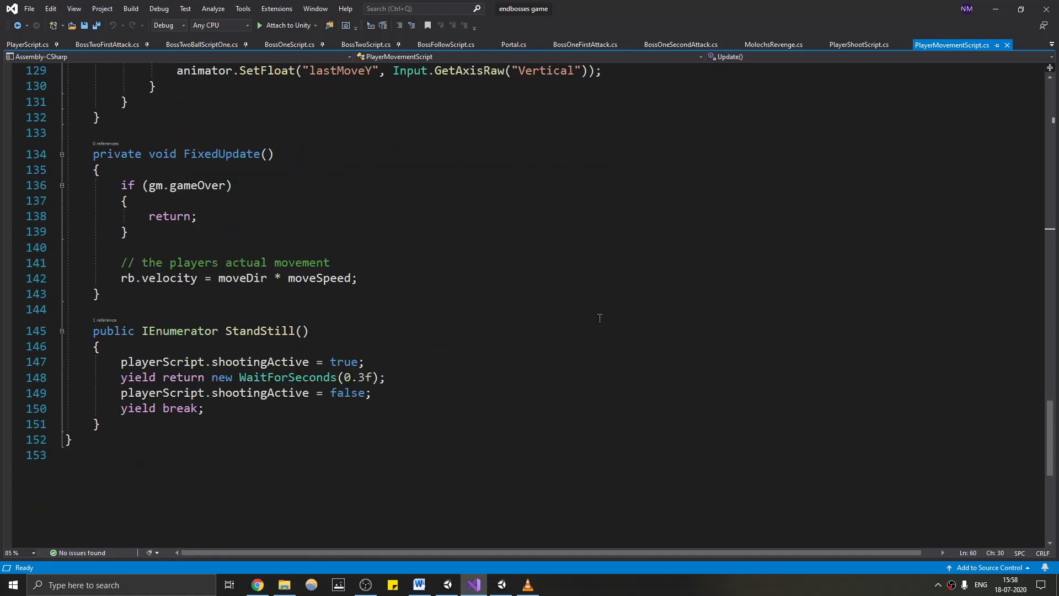
scroll(337, 286, down, 1)
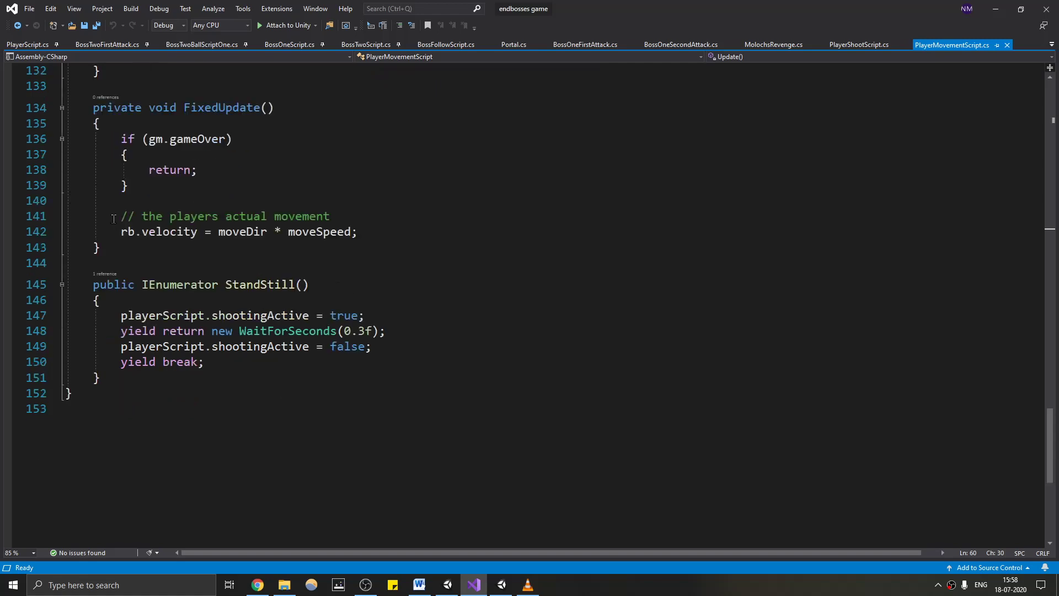
scroll(278, 324, up, 7)
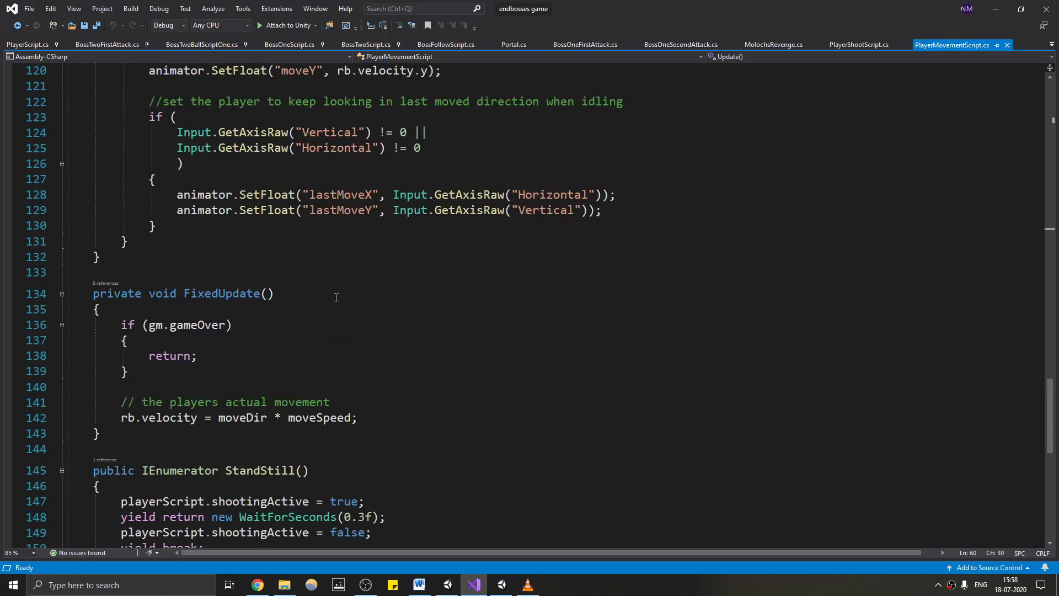
scroll(278, 324, up, 2)
scroll(374, 286, up, 1)
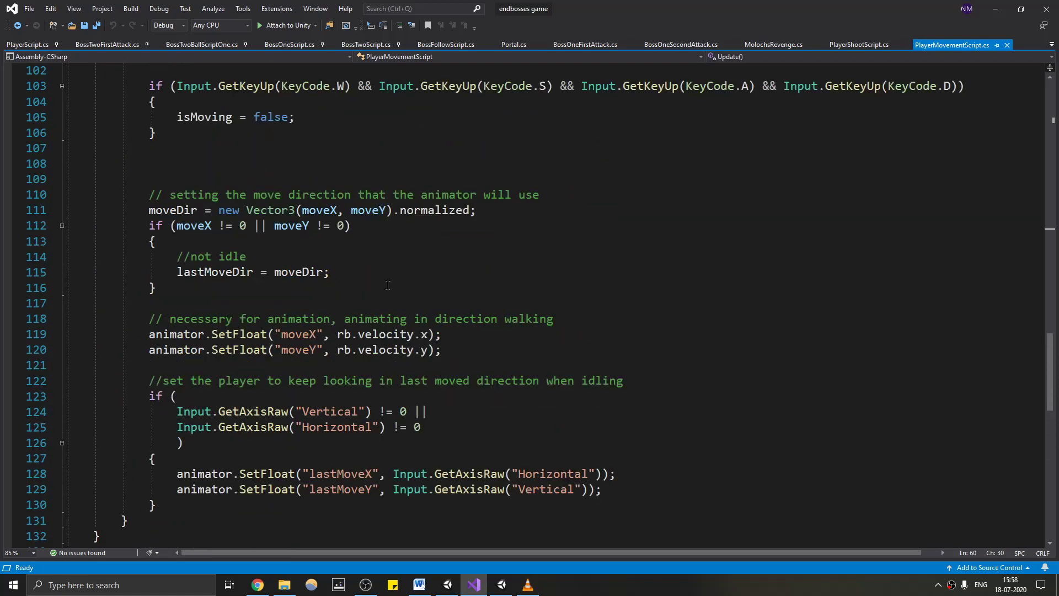
scroll(385, 295, down, 6)
scroll(356, 392, up, 5)
scroll(354, 359, down, 10)
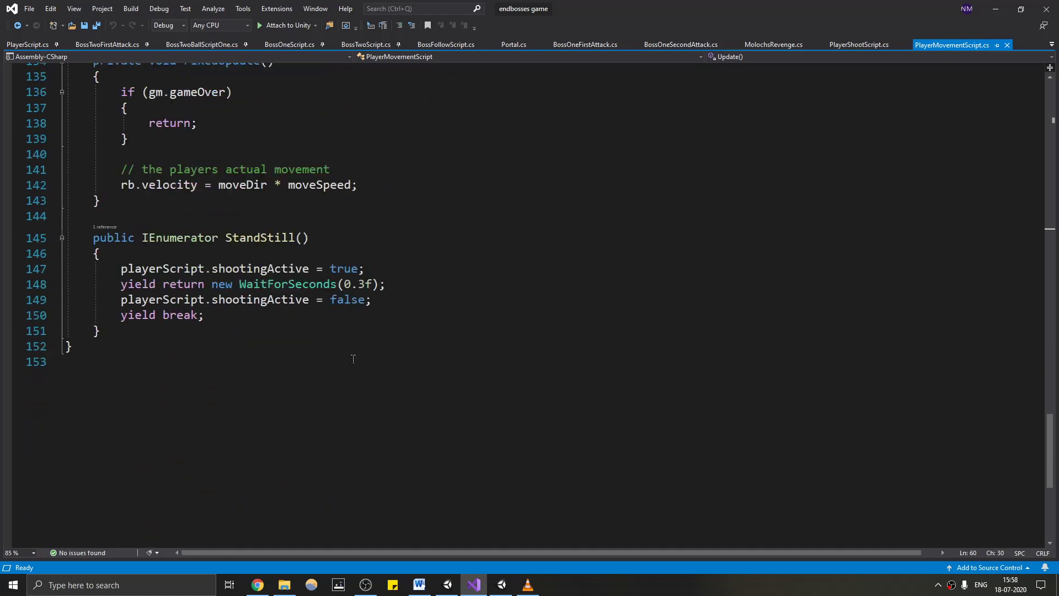
click(504, 538)
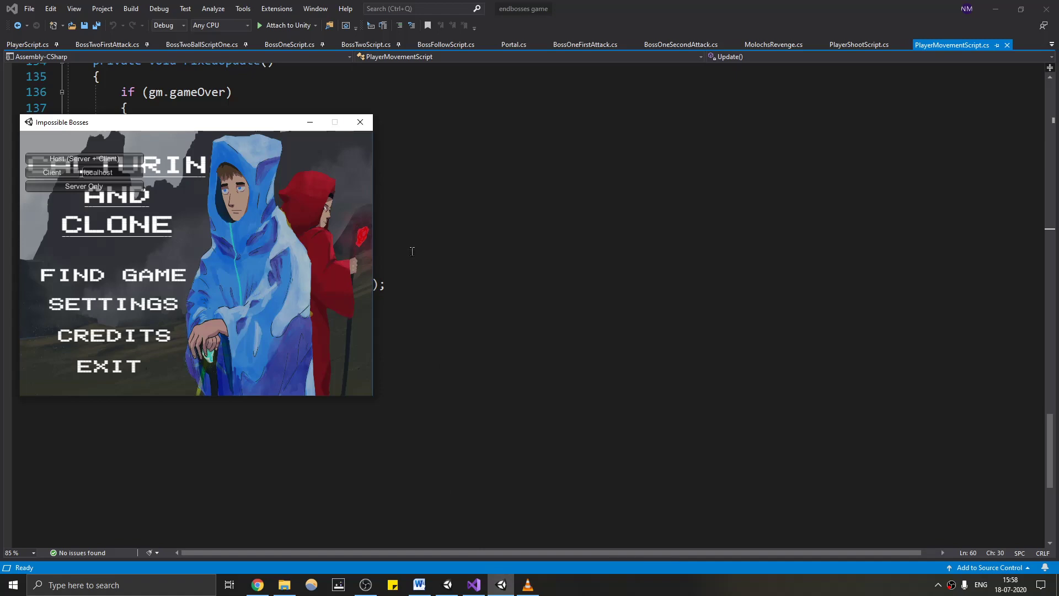
Set the Player1 prefab's Move Speed to 15 and save the scene
click(454, 586)
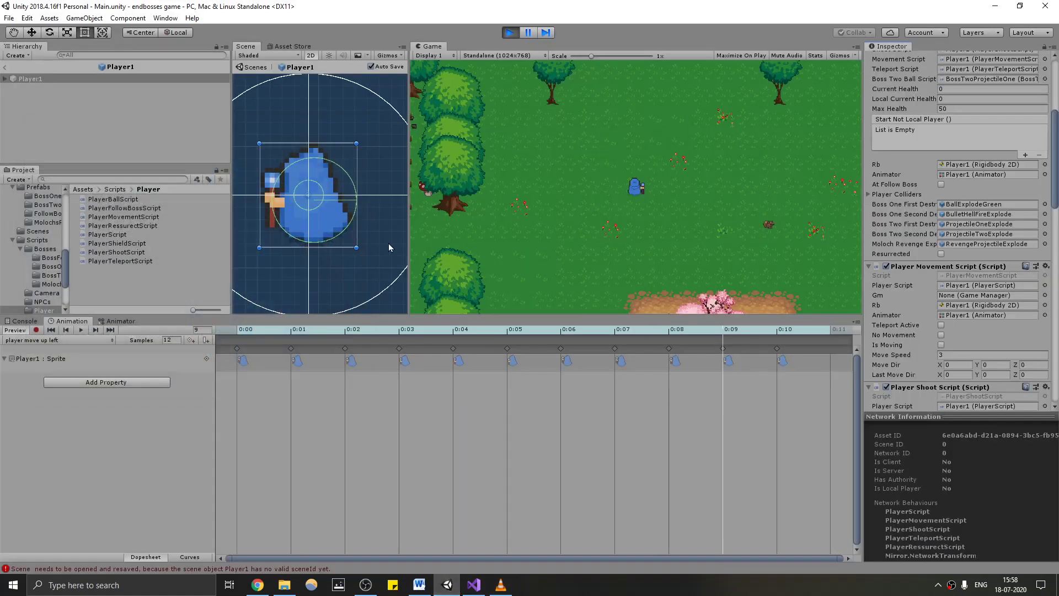
scroll(47, 243, up, 3)
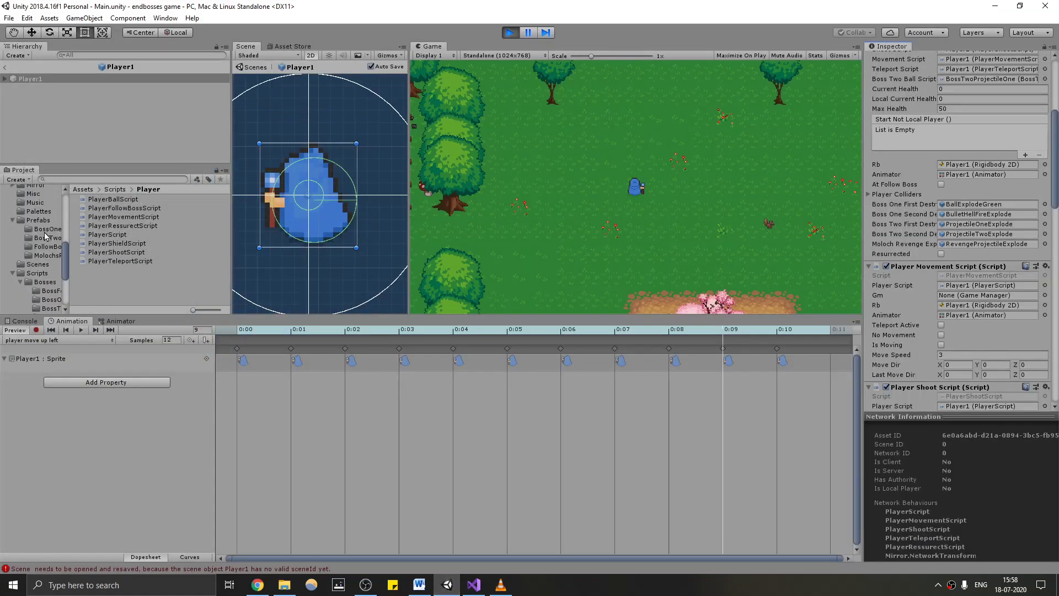
click(40, 221)
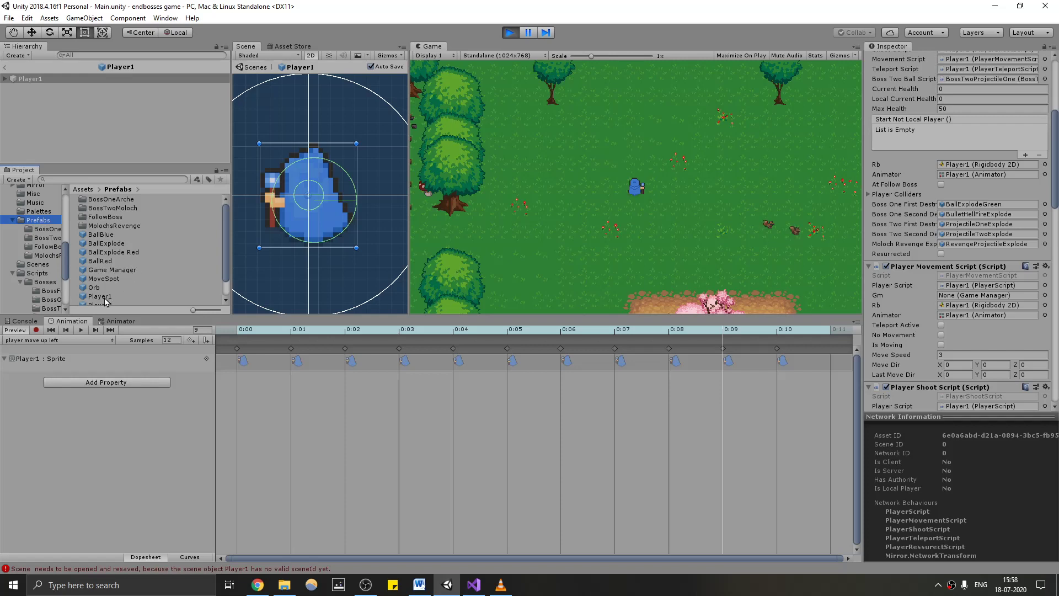
scroll(105, 298, down, 1)
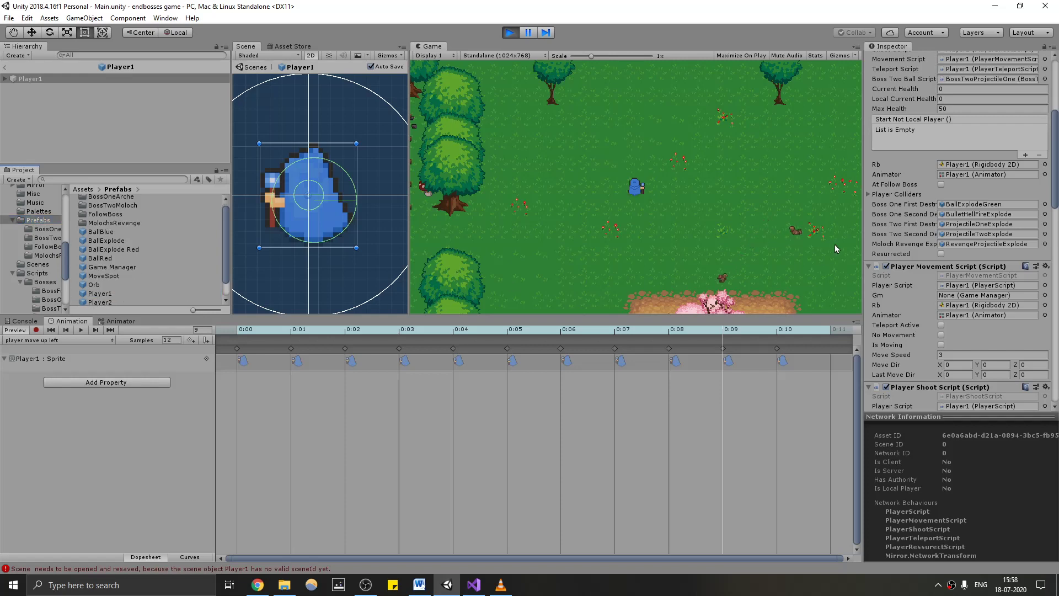
click(970, 356)
text(15)
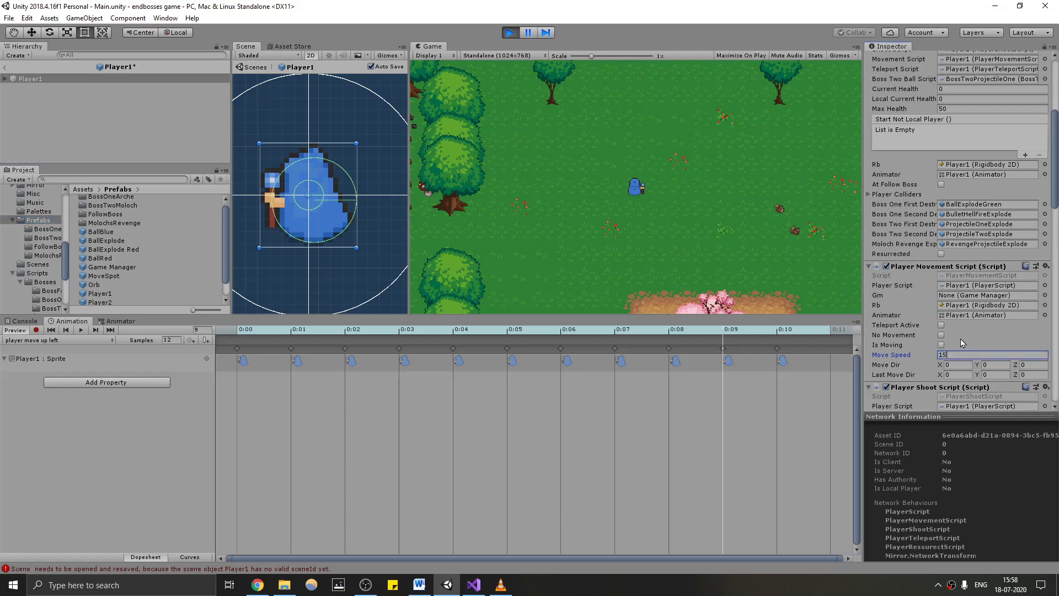
click(9, 17)
click(35, 59)
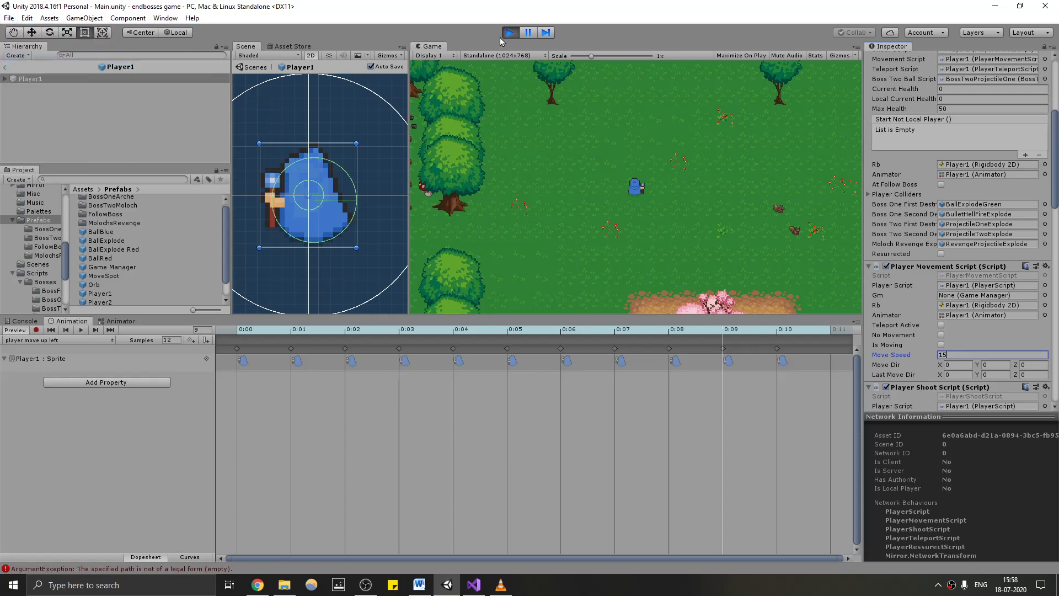
Restart Play mode and resize the Game view so the title menu fits
click(510, 32)
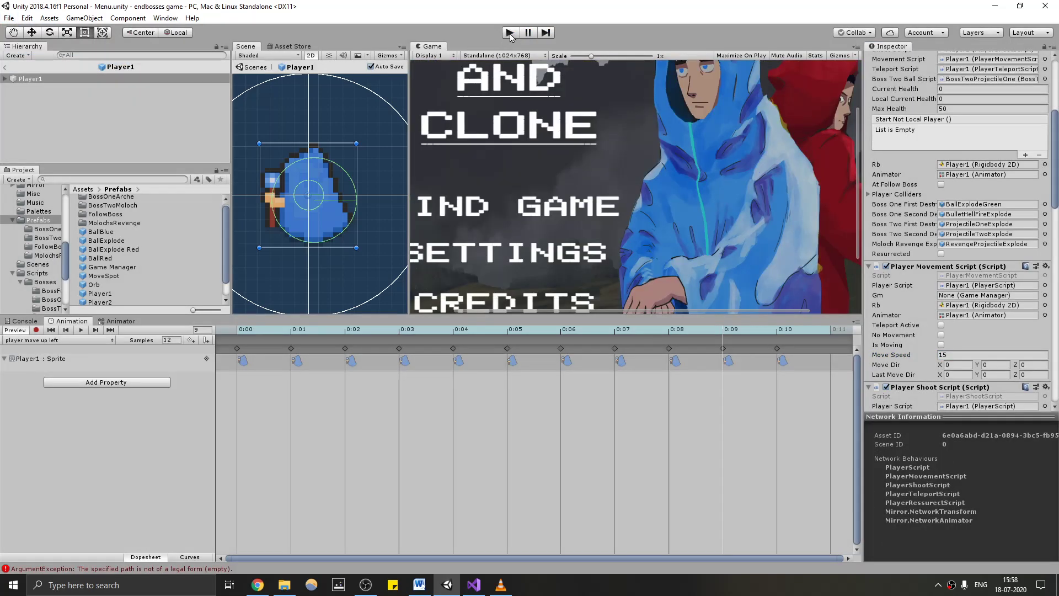
click(511, 34)
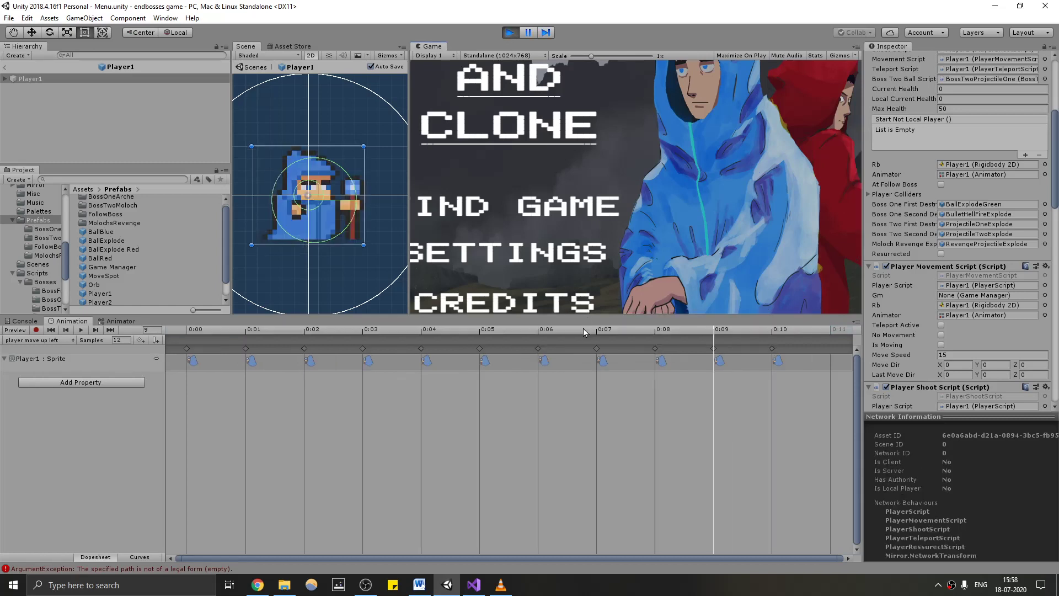
drag(583, 316, 583, 452)
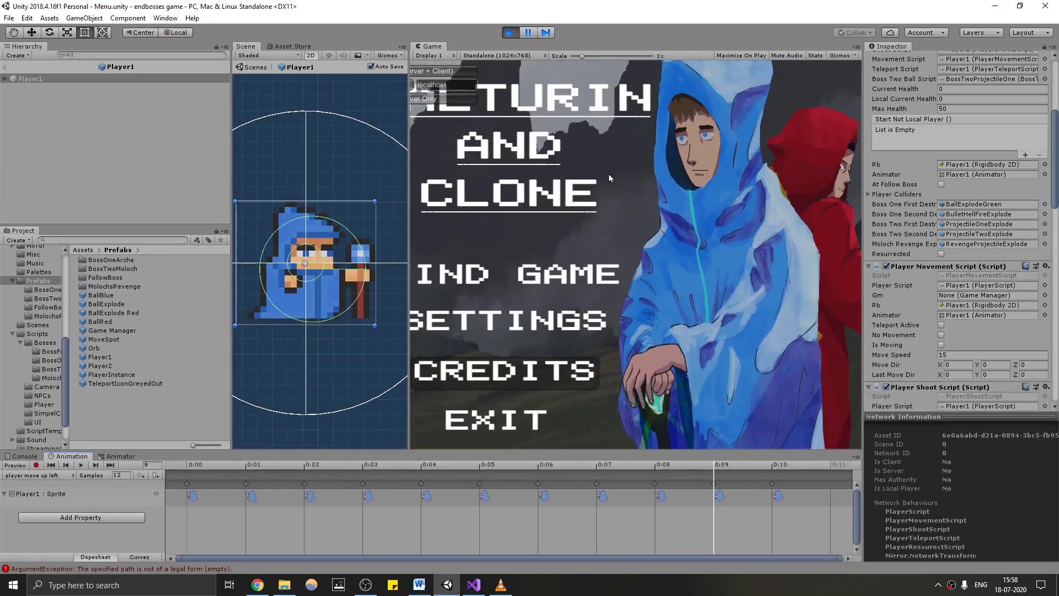
drag(579, 57, 572, 57)
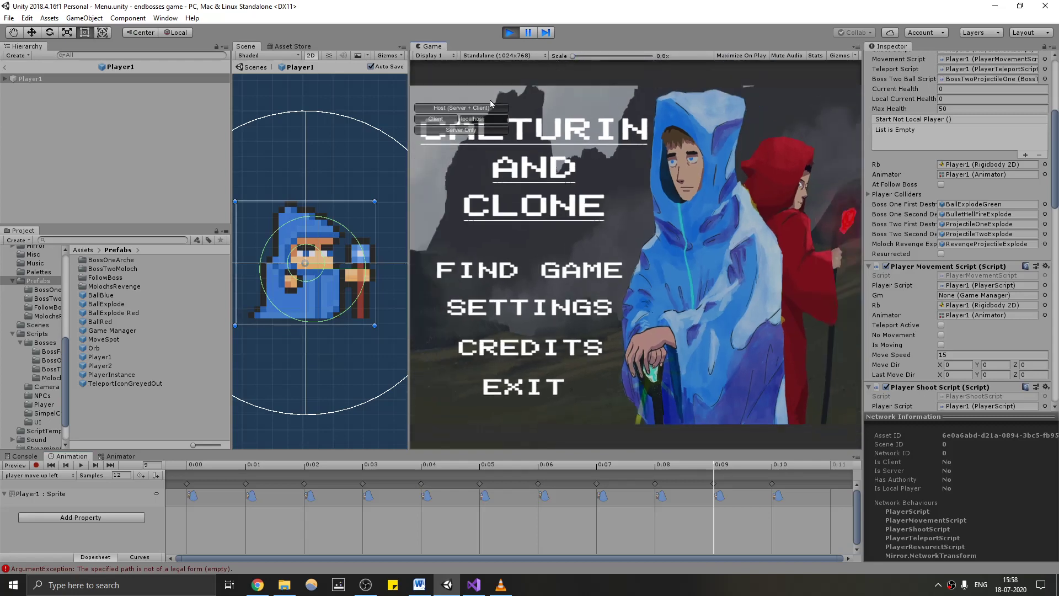
Host as Server + Client, load the map, and walk the player around the ponds
click(478, 107)
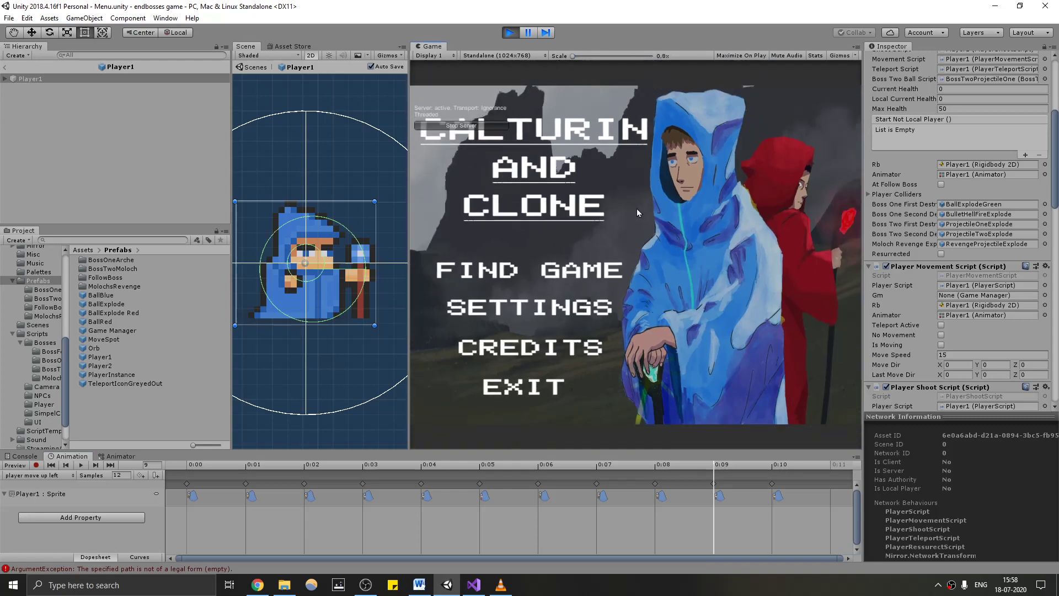
click(613, 274)
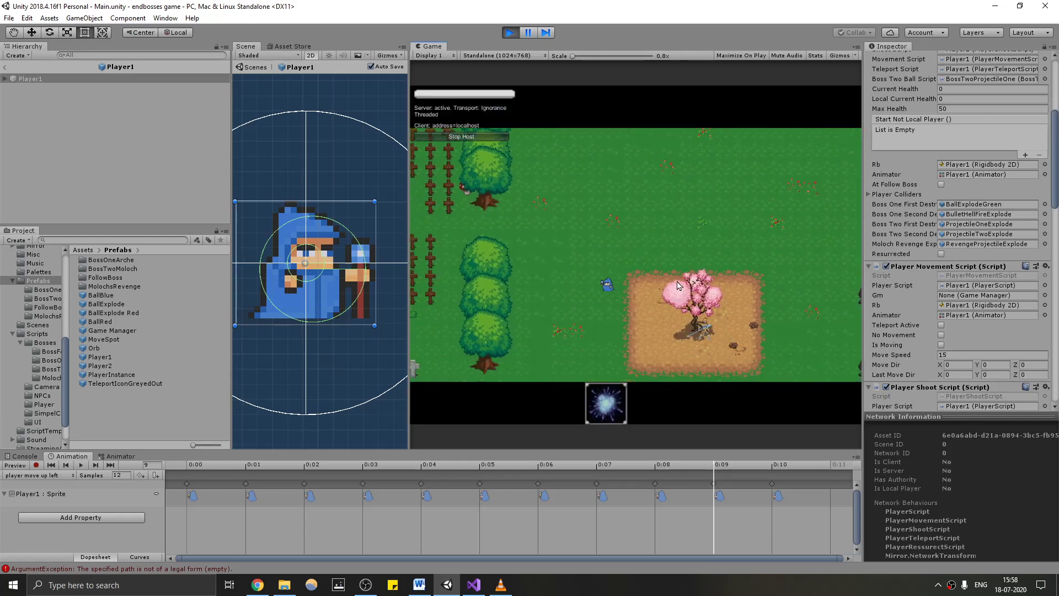
key(s)
key(d)
key(w)
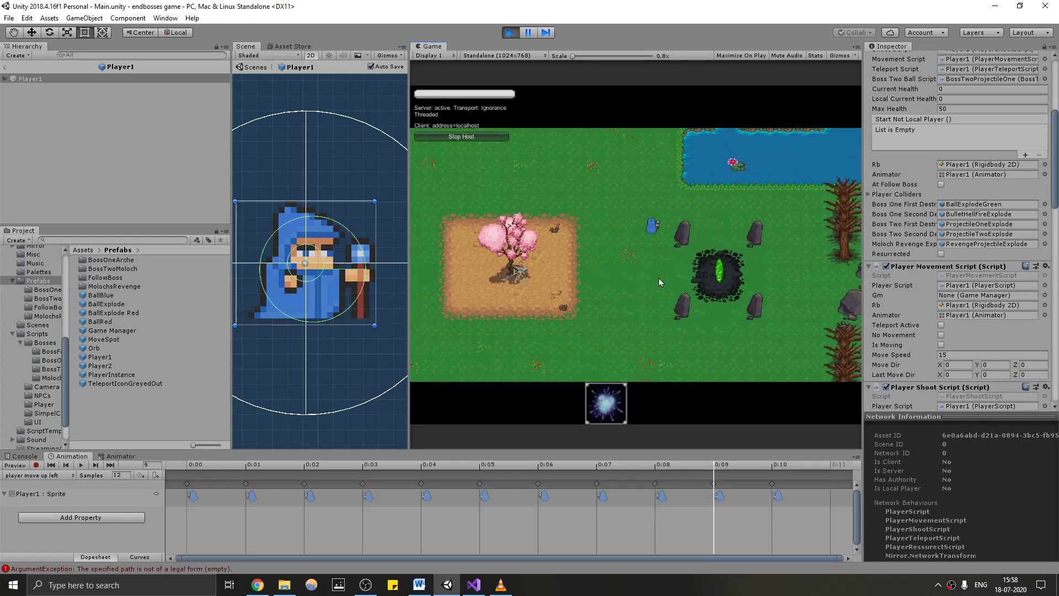
key(a)
key(d)
key(s)
key(a)
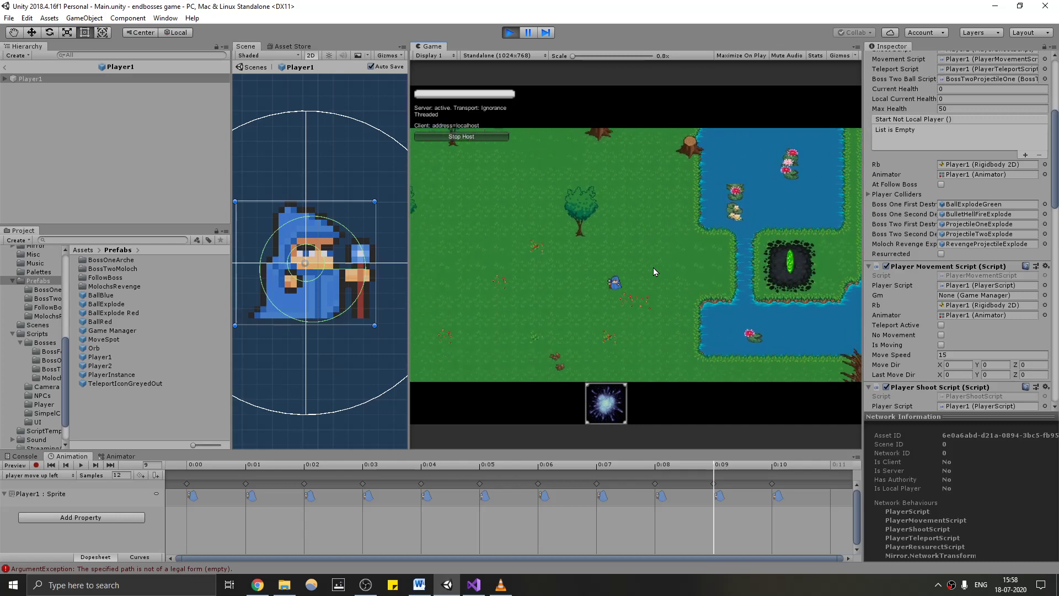
key(s)
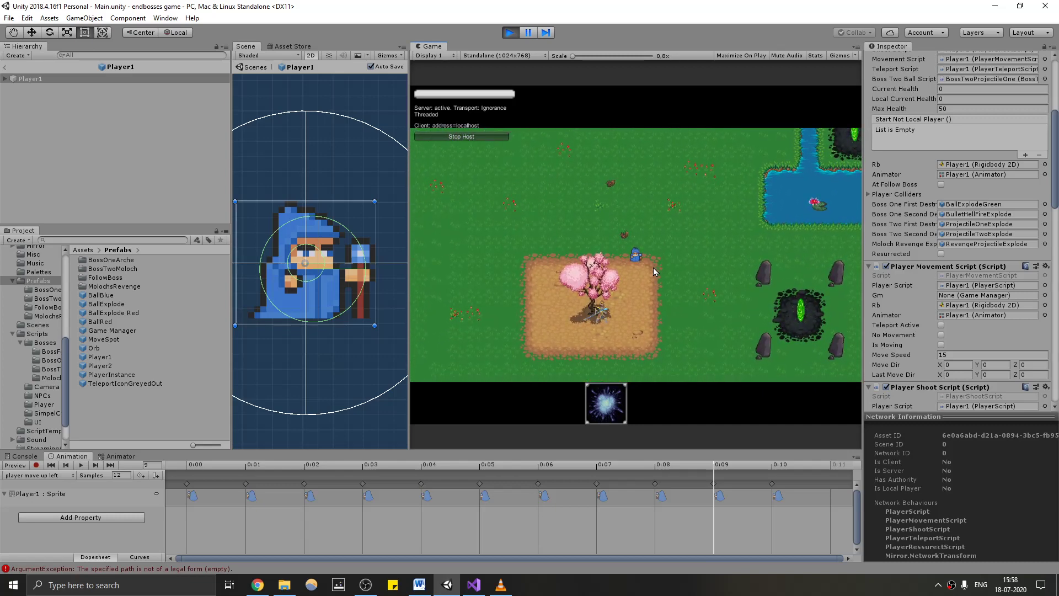
Walk the player past the graves and through the pit portal into the boss arena
key(a)
key(s)
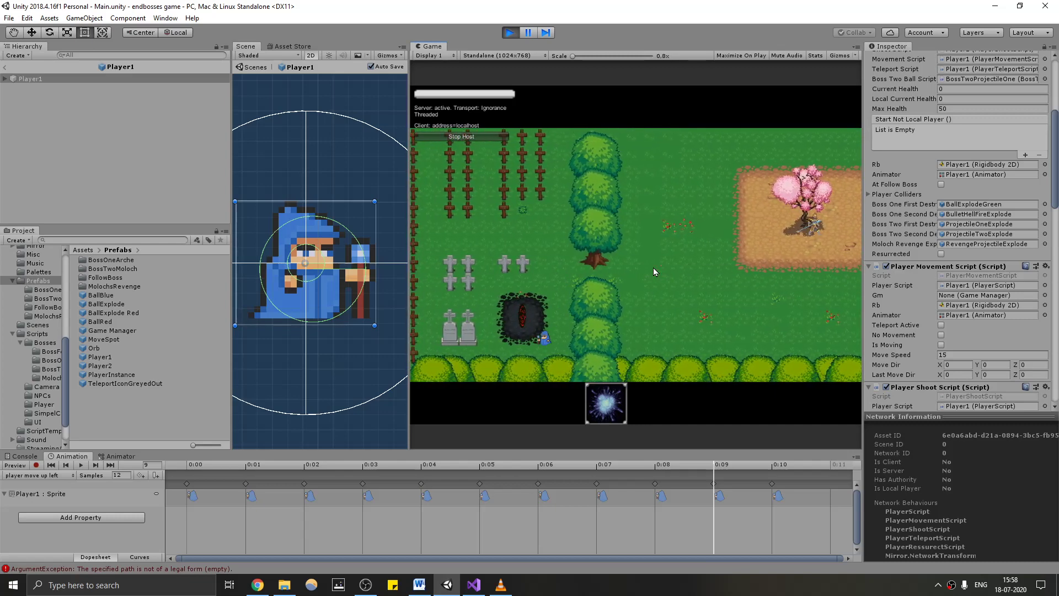
key(w)
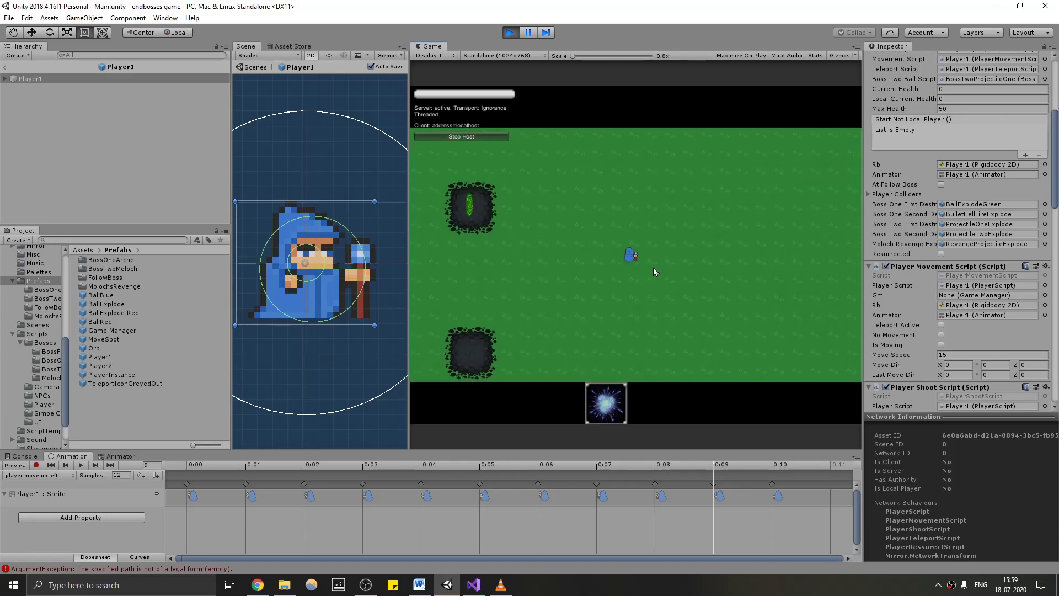
key(a)
key(w)
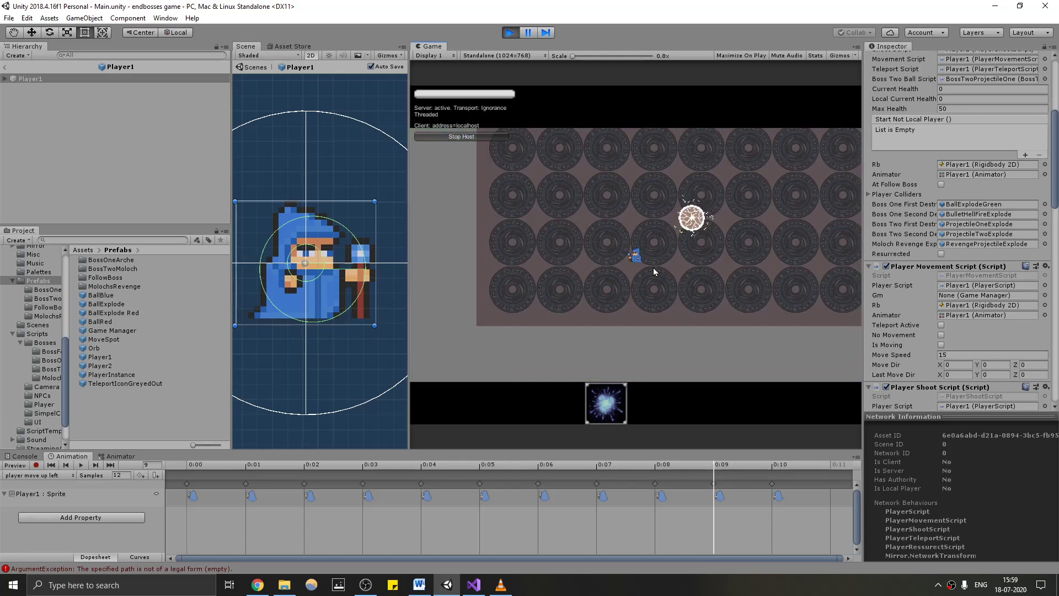
Move around the arena dodging the reaper's white spiked orb
key(d)
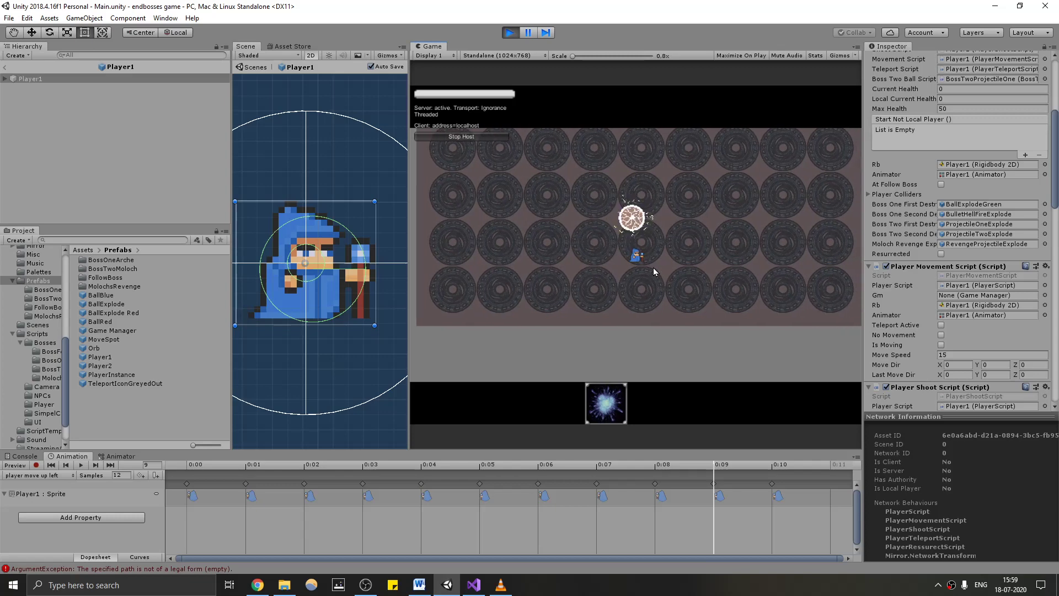
key(a)
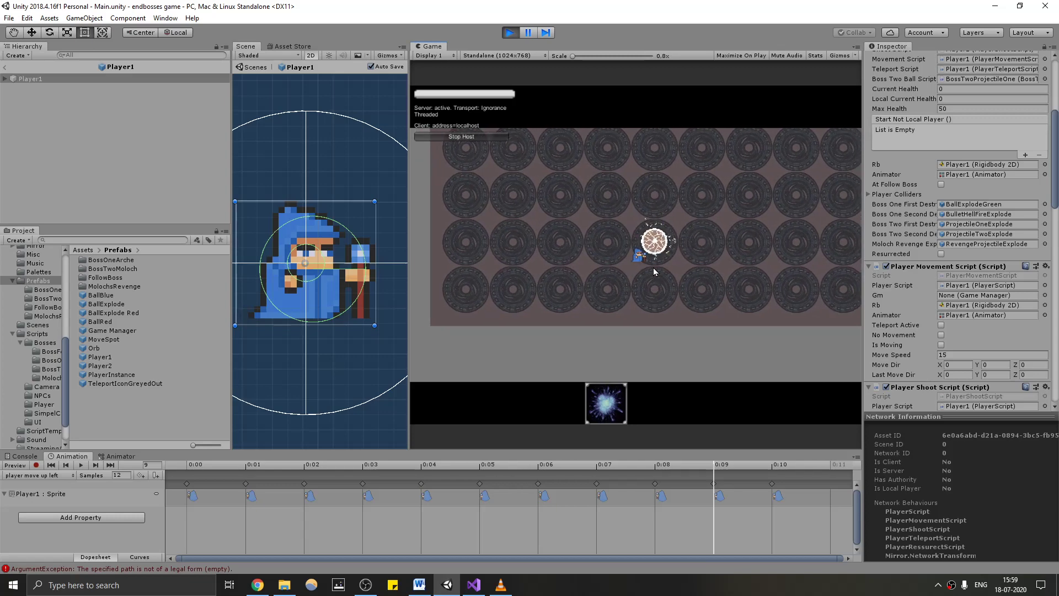
key(w)
key(d)
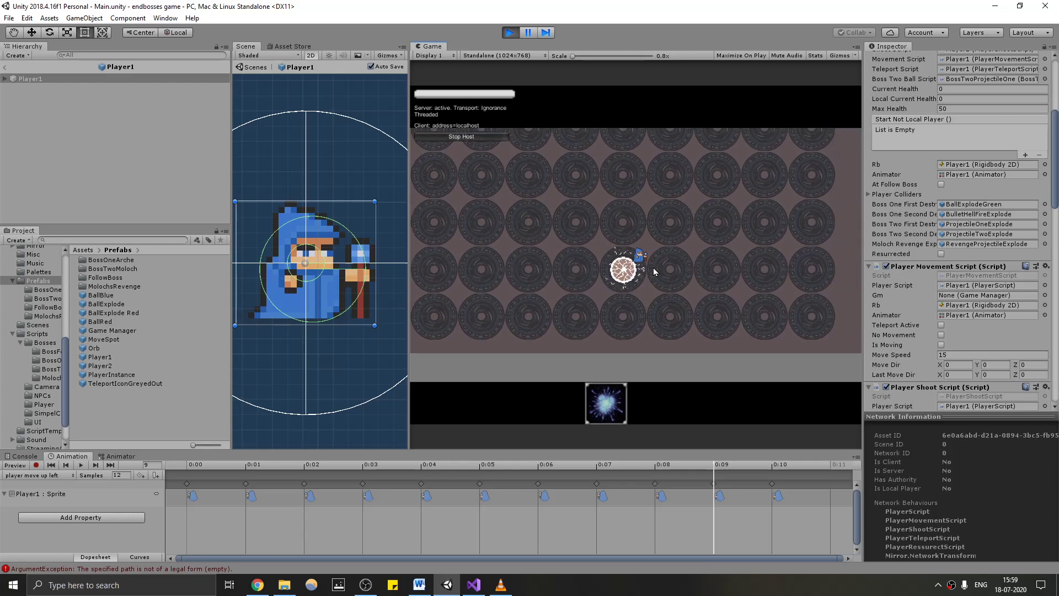
key(a)
key(d)
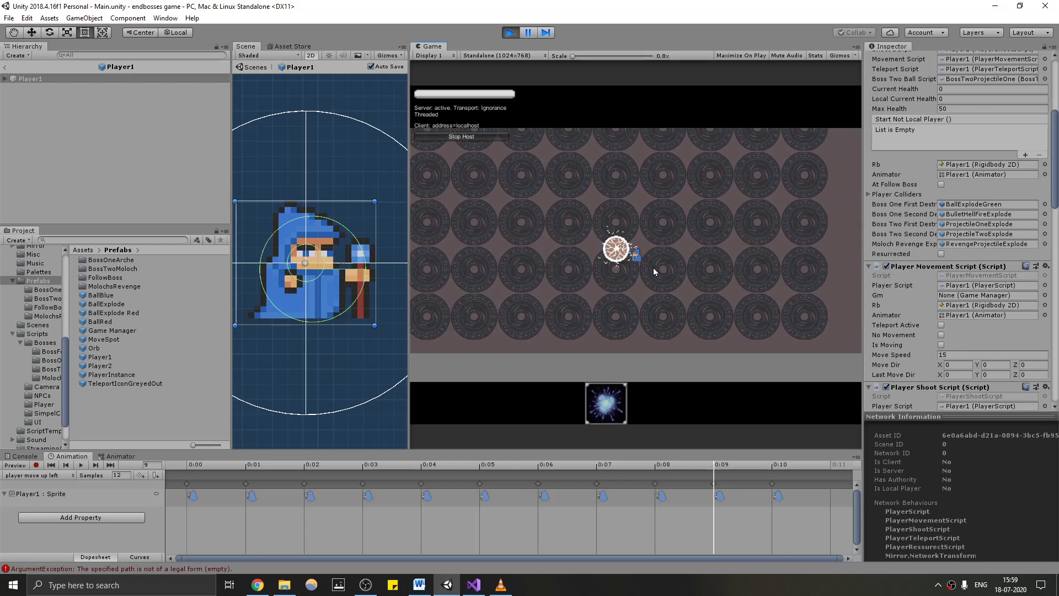
key(a)
key(s)
key(w)
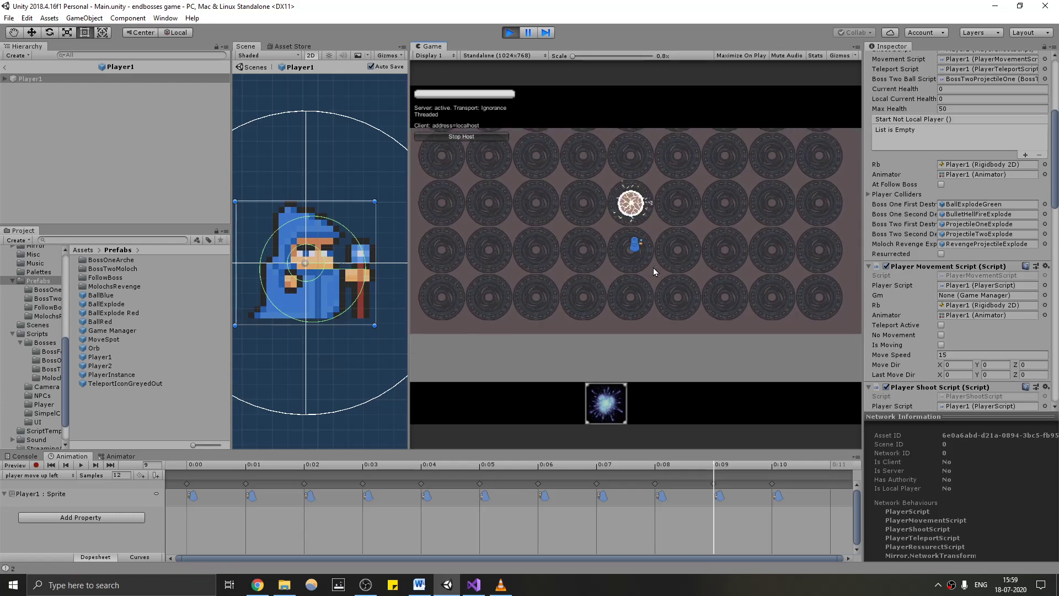
key(s)
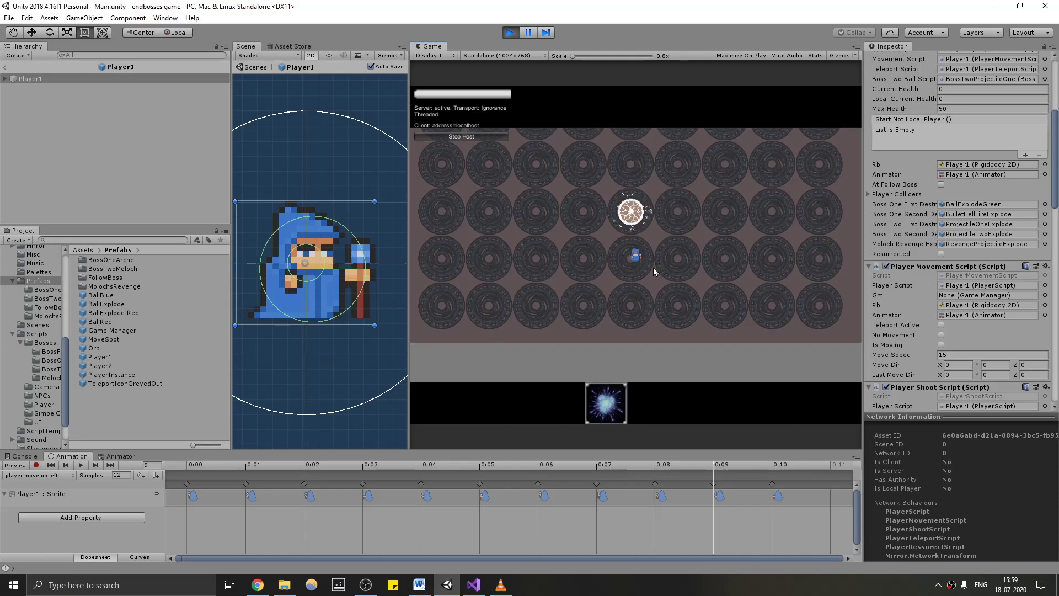
key(d)
key(w)
key(a)
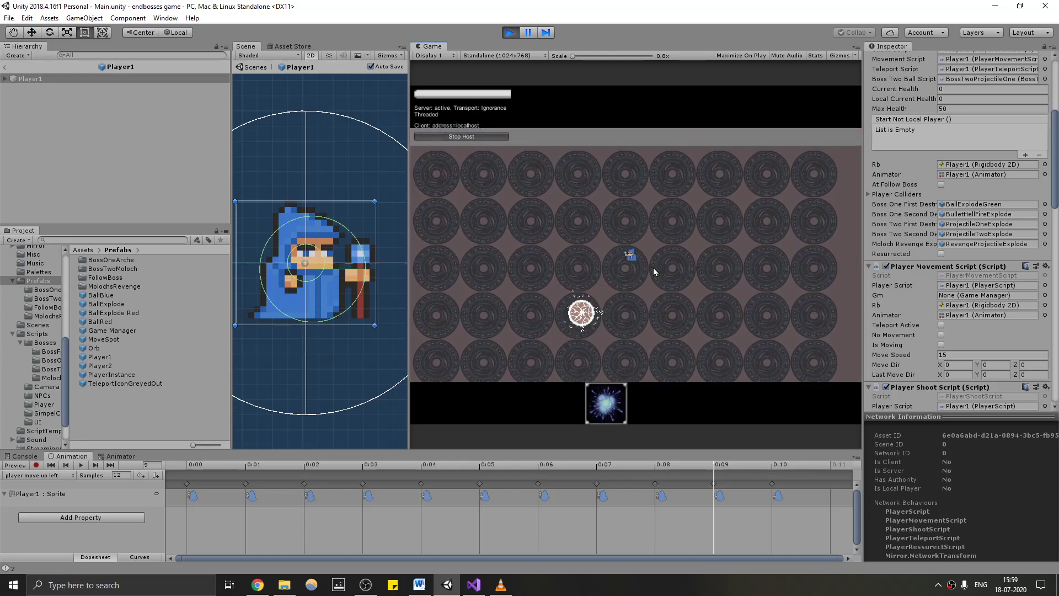
key(s)
key(a)
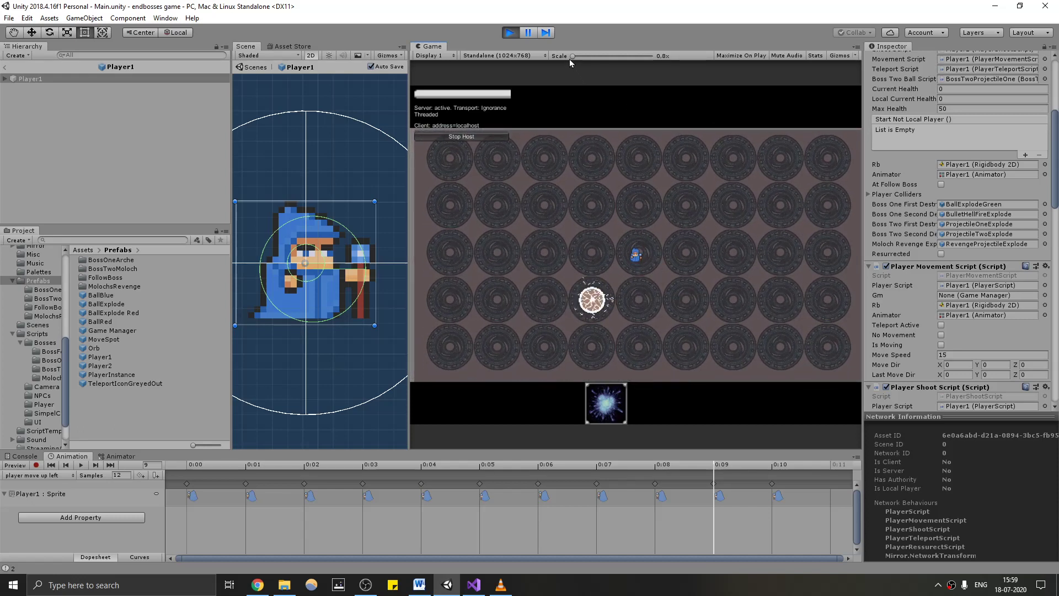
Keep dodging in the arena while zooming the Game view scale in and back out
drag(572, 56, 621, 55)
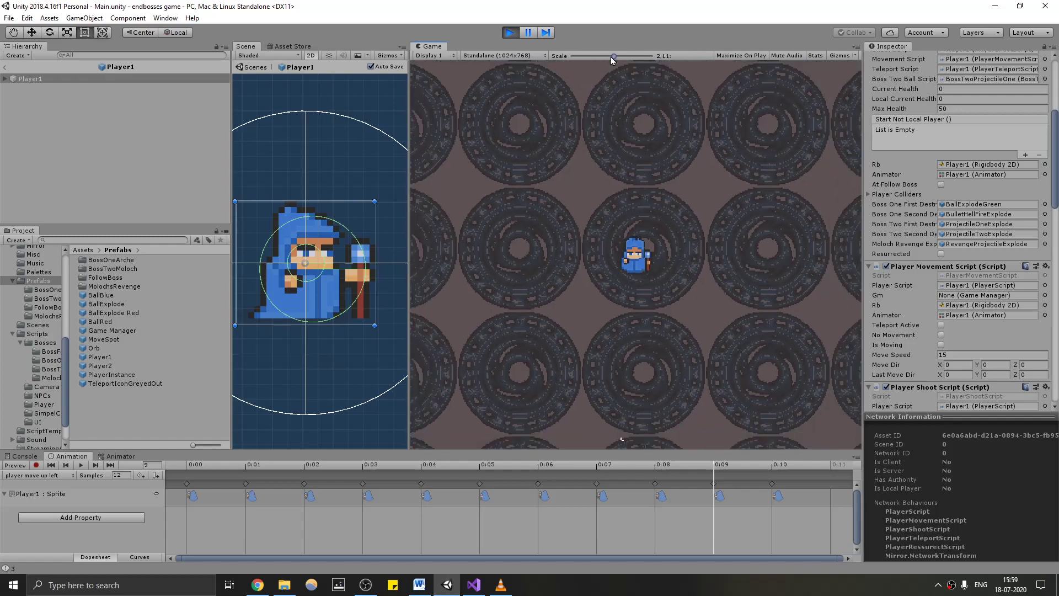
drag(621, 55, 594, 56)
key(a)
key(d)
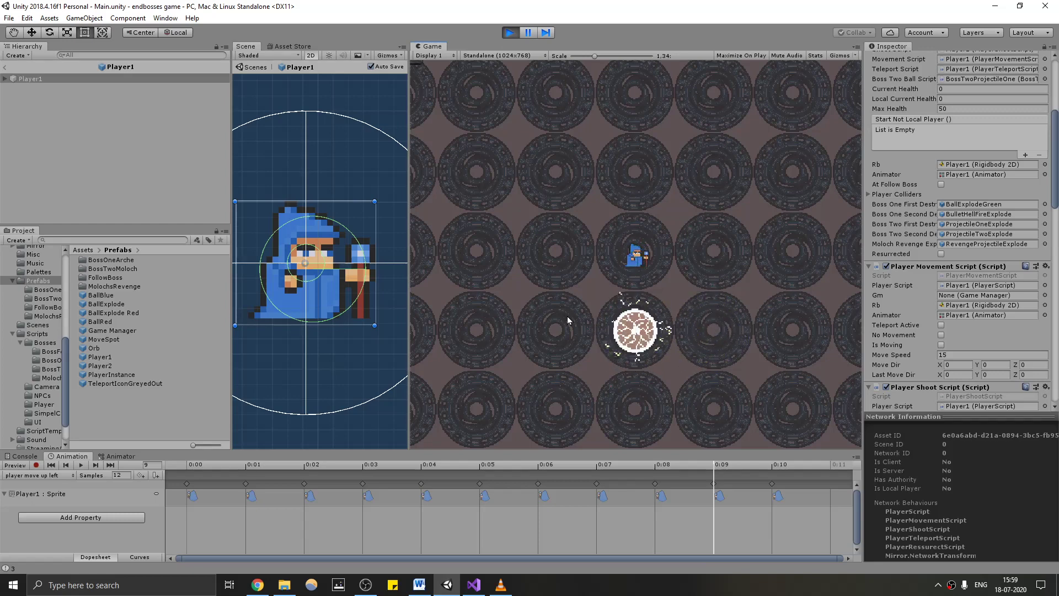
key(d)
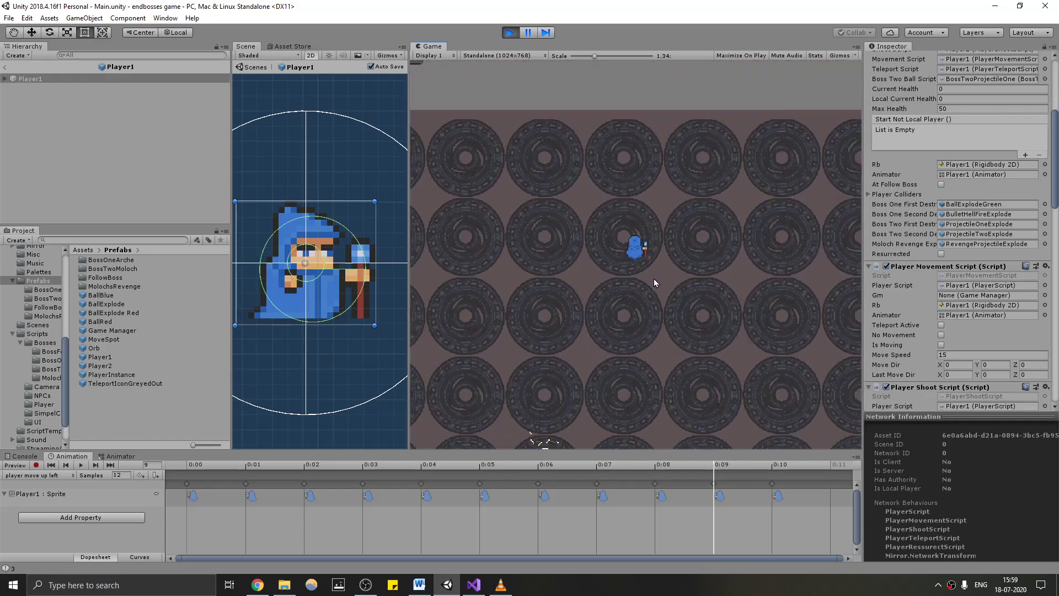
drag(595, 56, 571, 63)
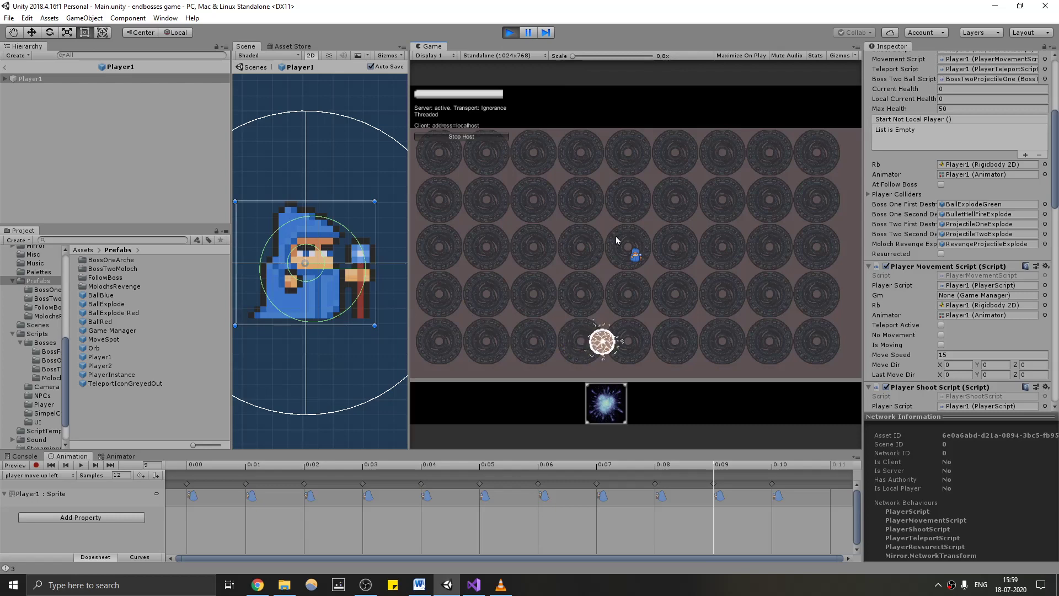
key(a)
key(d)
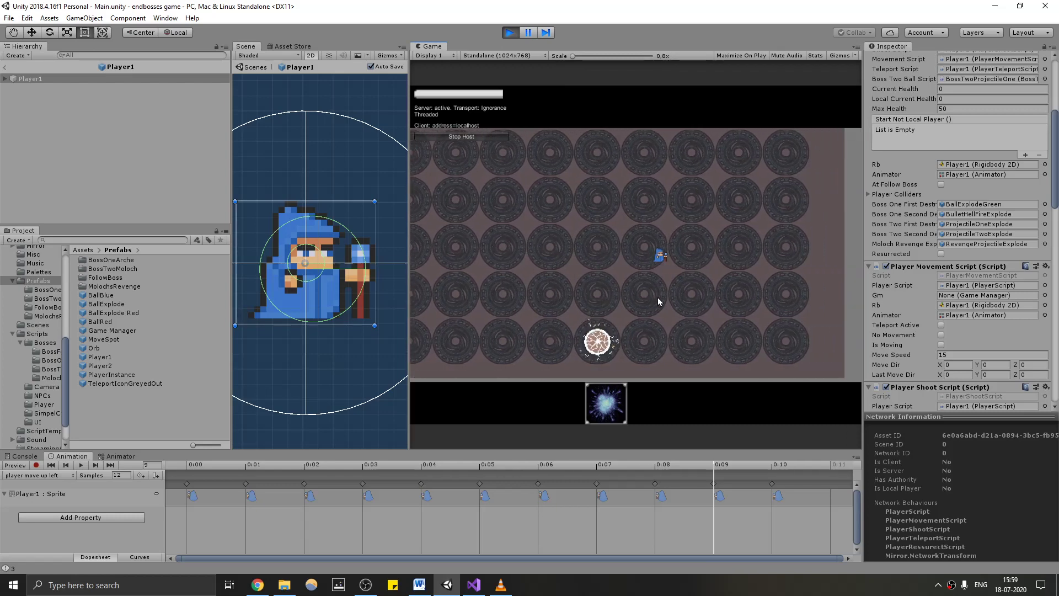
Stop the play-test, briefly show and hide the OBS recorder, then relaunch the game
click(511, 34)
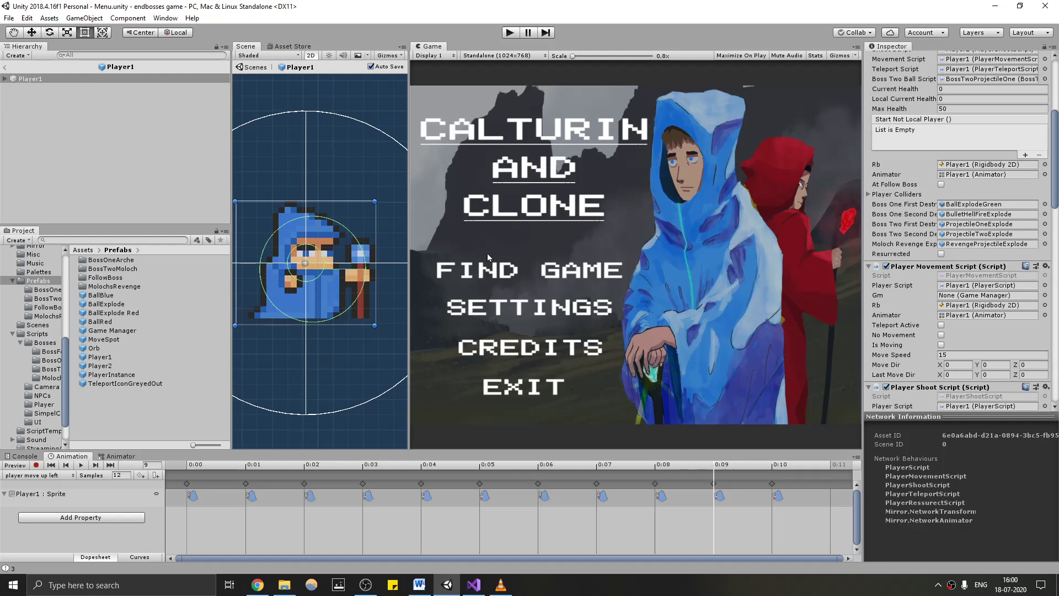
click(366, 589)
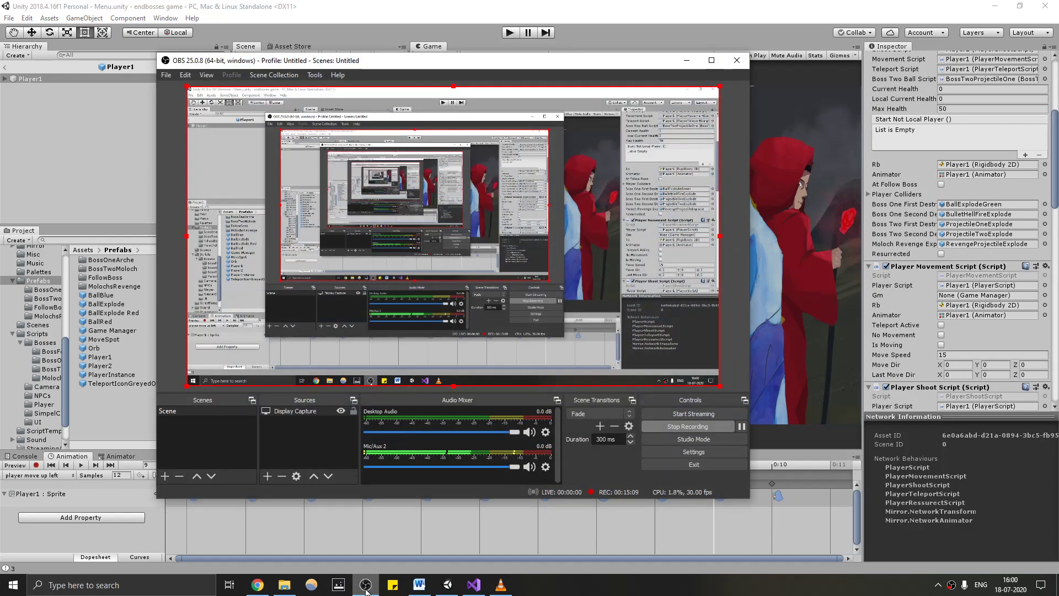
click(365, 589)
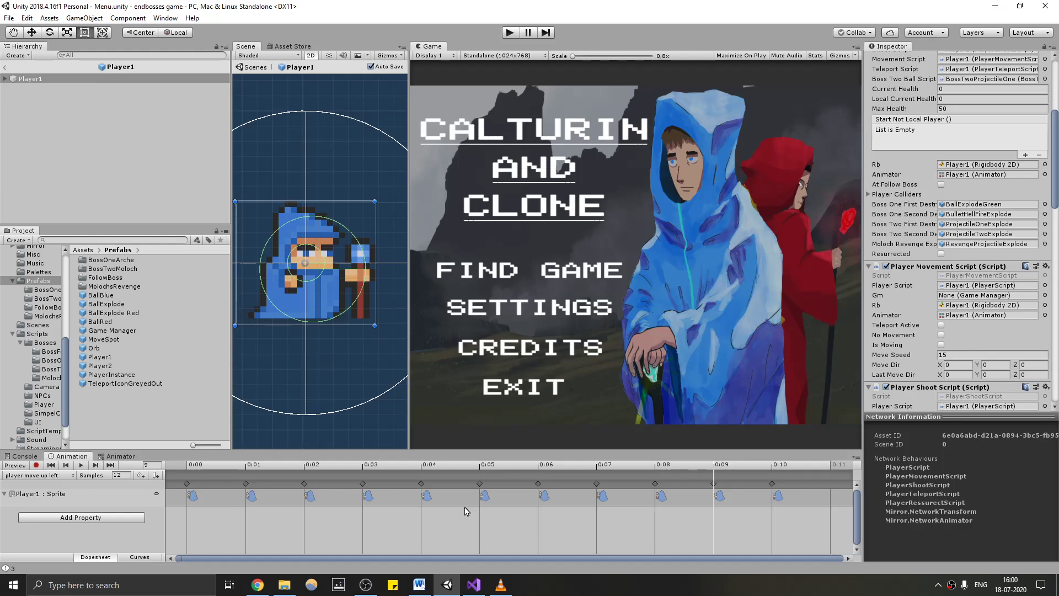
click(510, 34)
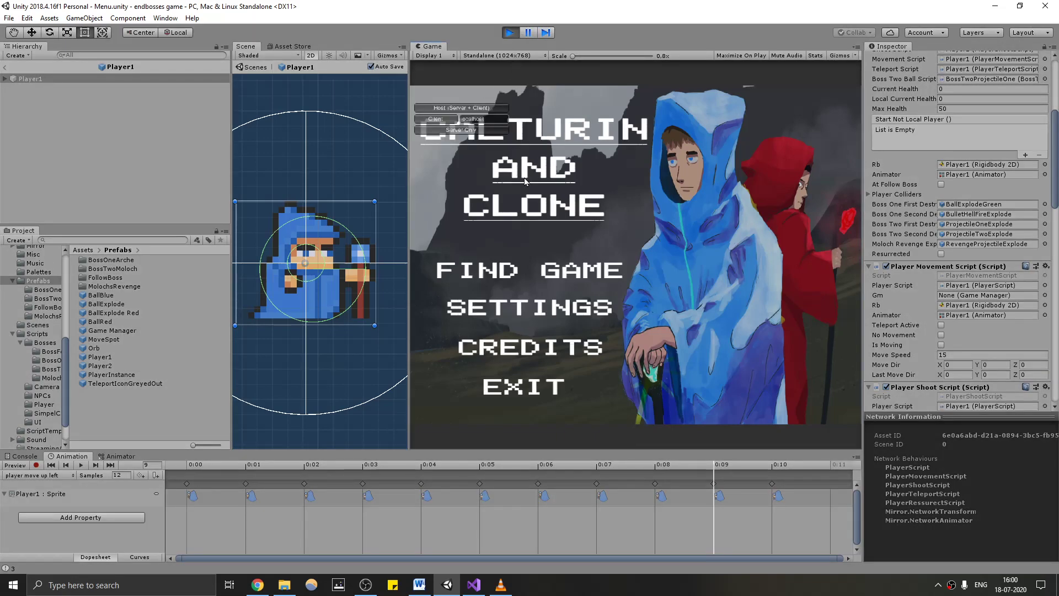
Start as Server Only, choose FIND GAME, and walk the wizard down-right into the forest
click(503, 129)
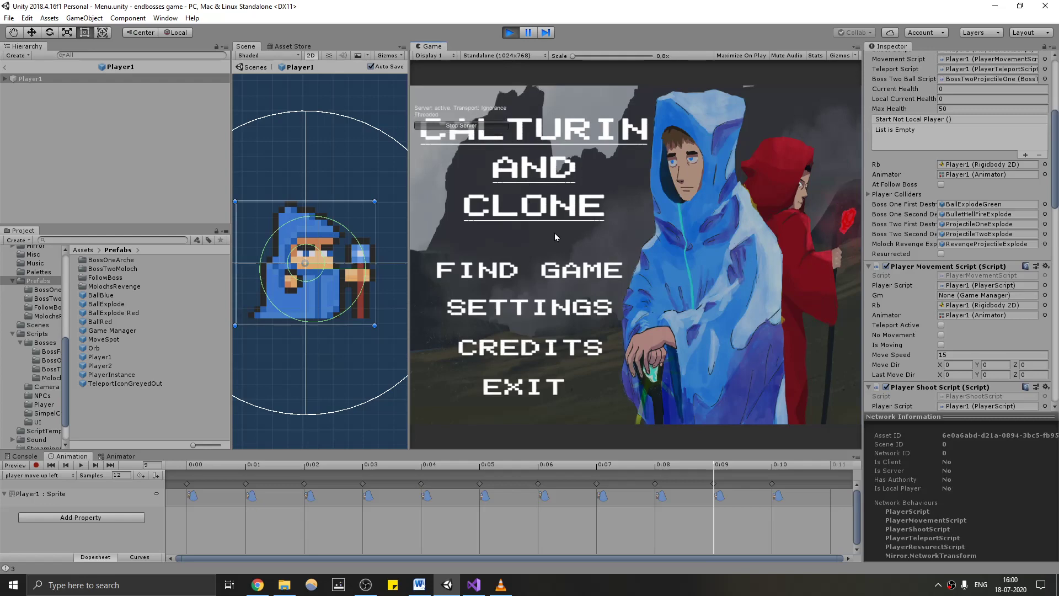
click(582, 272)
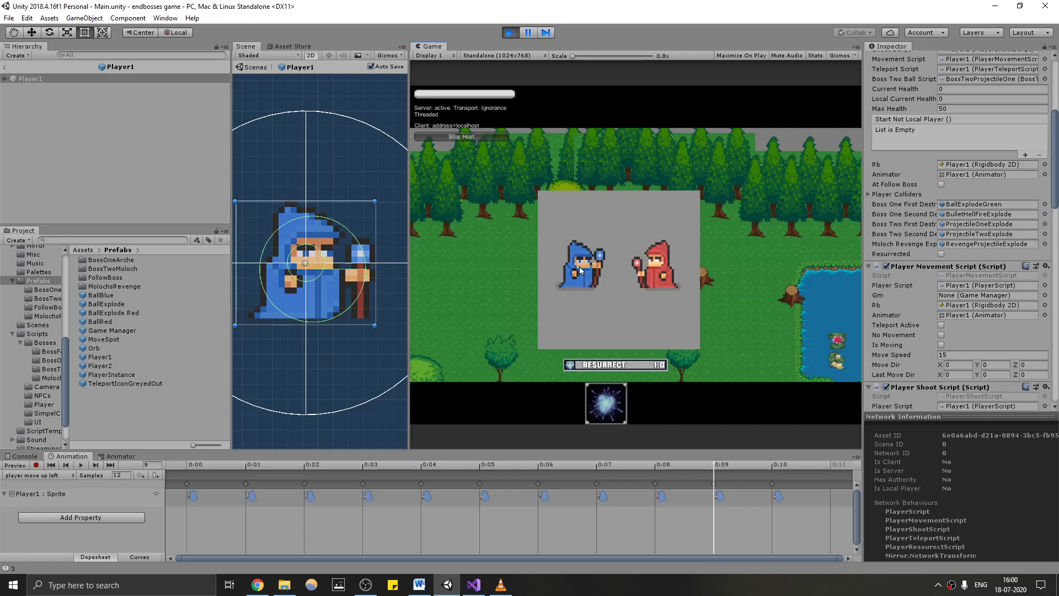
key(s)
key(d)
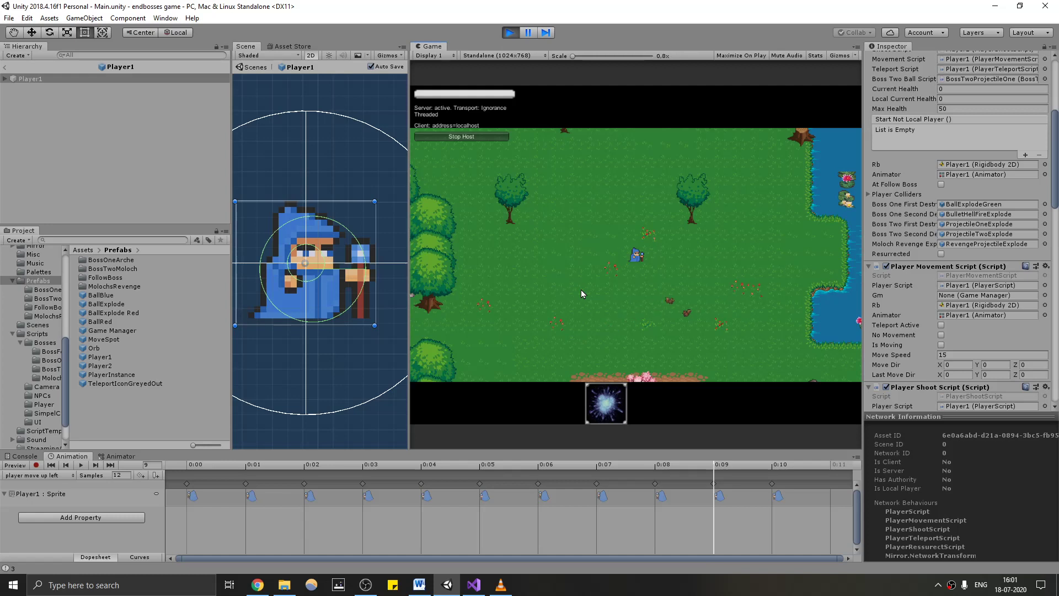
Walk the wizard down and right across the forest map toward the green portals
key(s)
key(d)
key(d)
key(s)
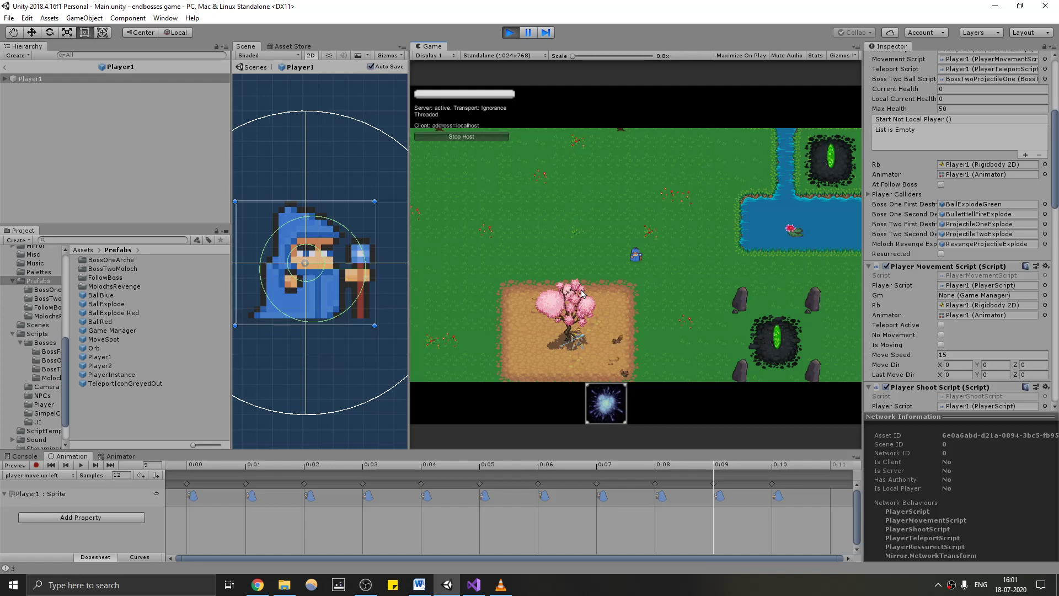
key(w)
key(d)
key(s)
key(s)
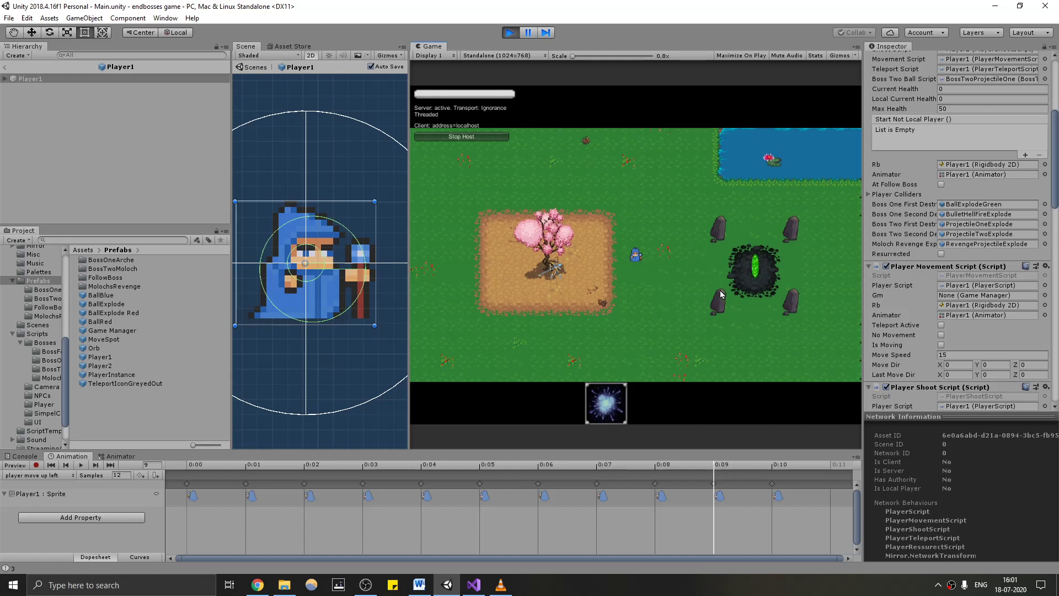
Walk the wizard past the pond and cherry tree into open grass north of it
key(w)
key(w)
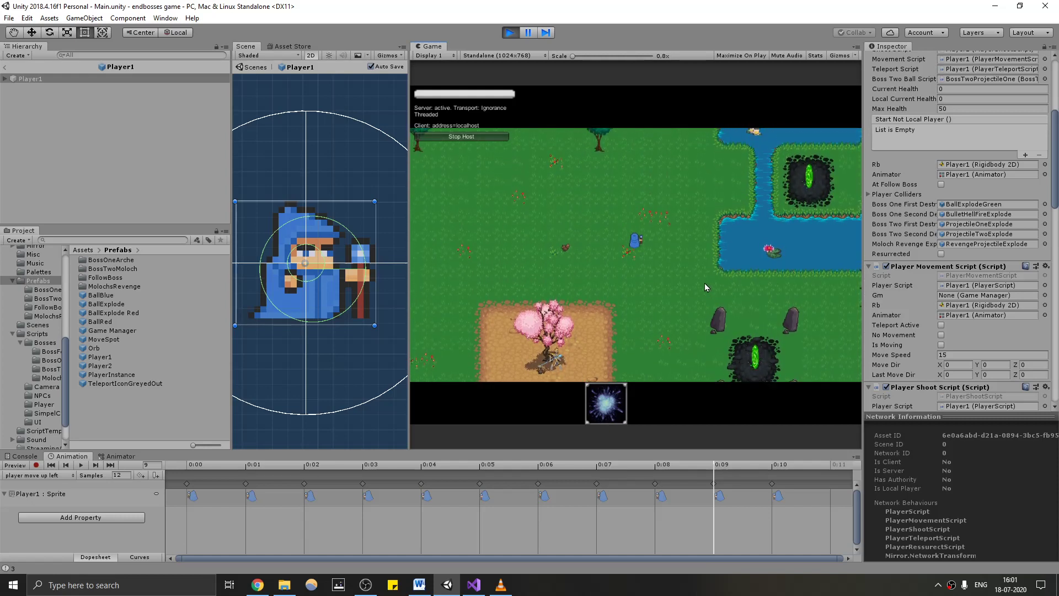
key(d)
key(s)
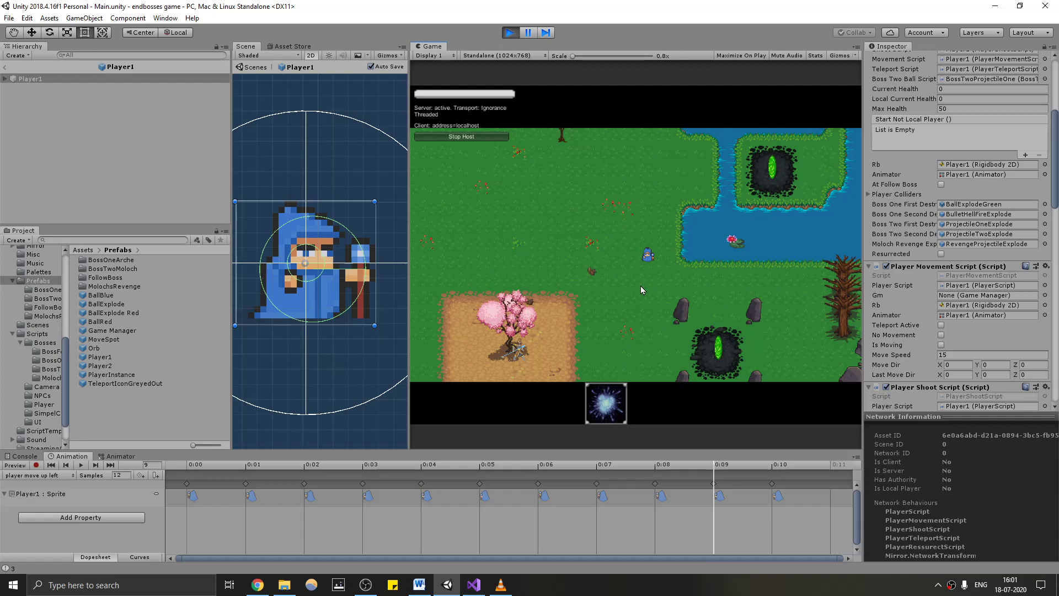
key(a)
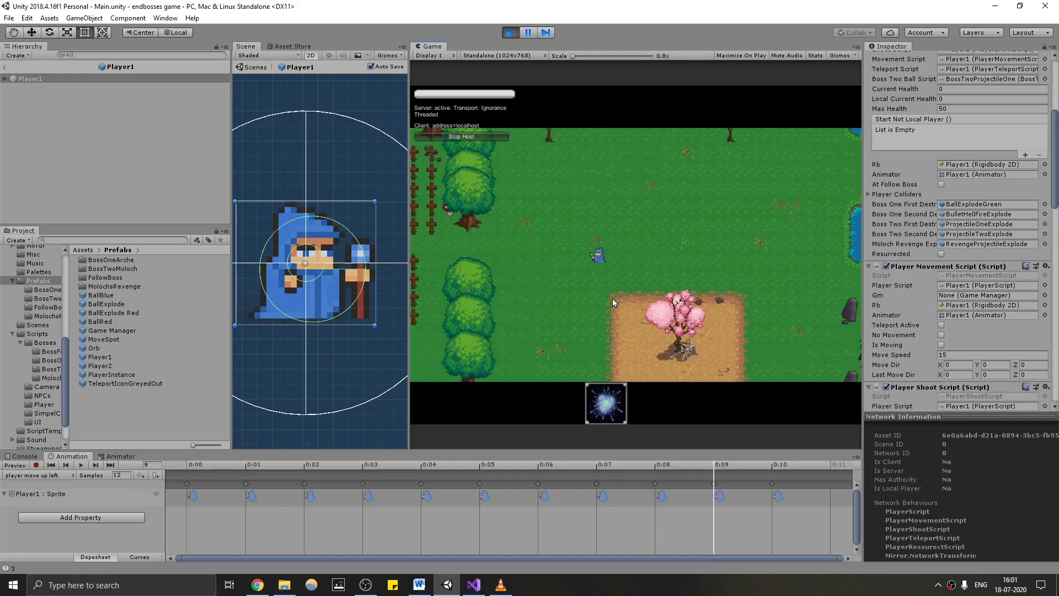
key(s)
key(d)
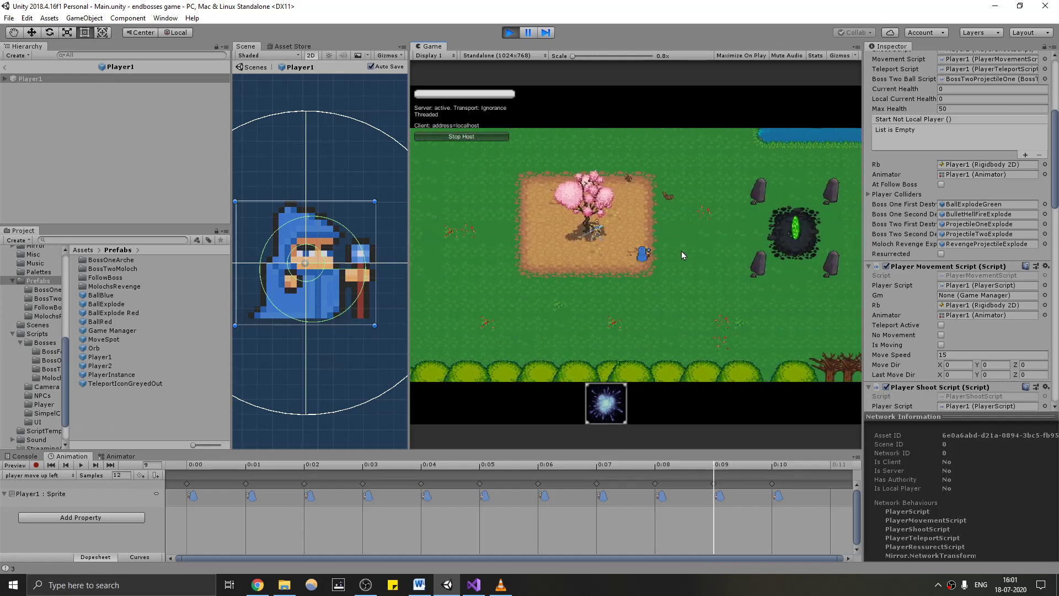
key(w)
key(s)
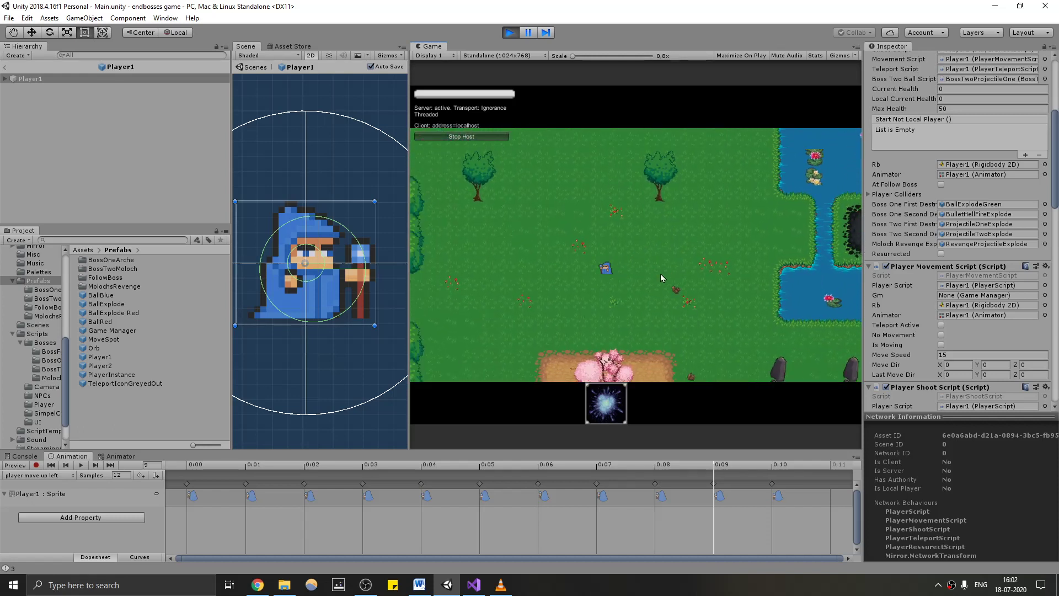
key(a)
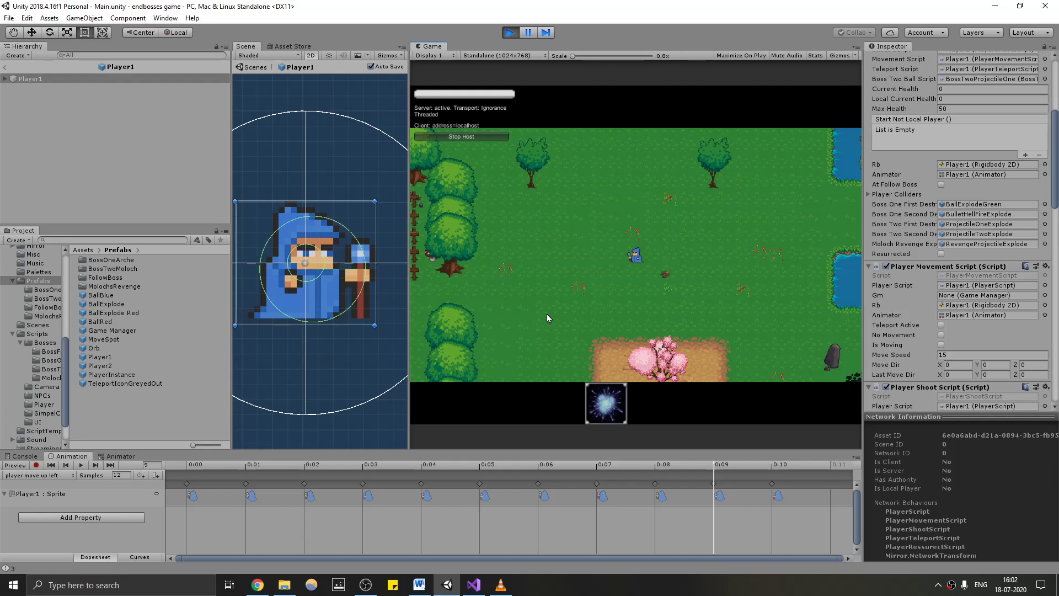
Move the wizard to the water's edge and teleport across into the desert arena
key(d)
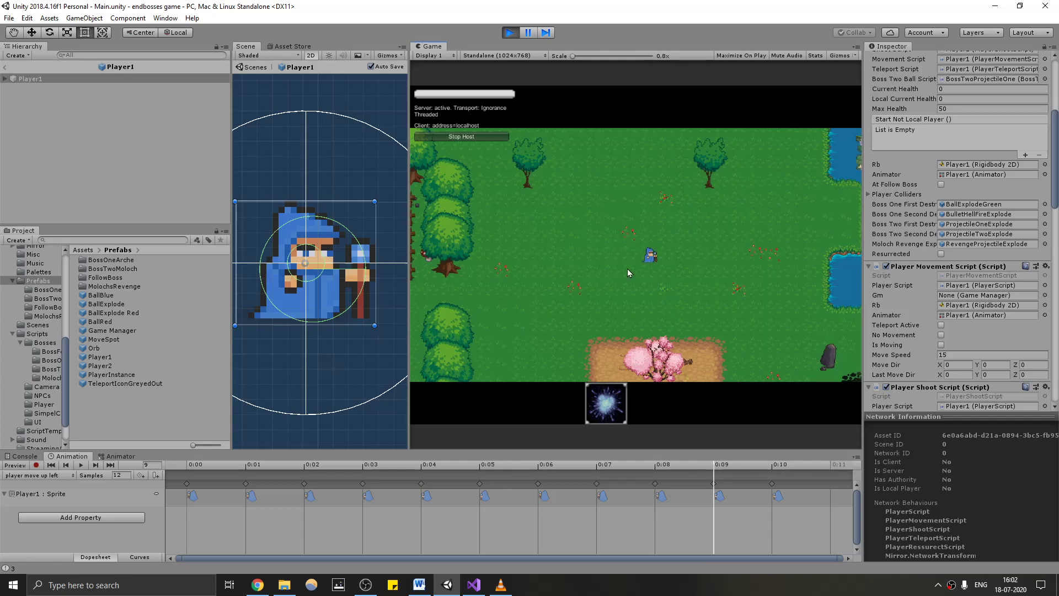
key(w)
key(space)
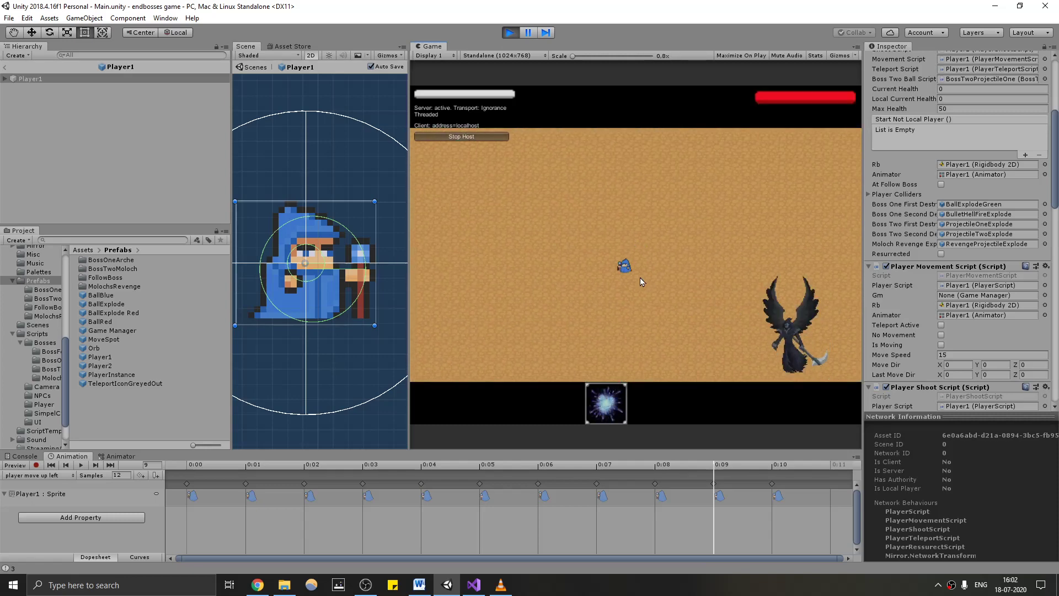
Dodge the reaper boss's skull projectiles while firing blue orbs at it
key(a)
key(w)
key(d)
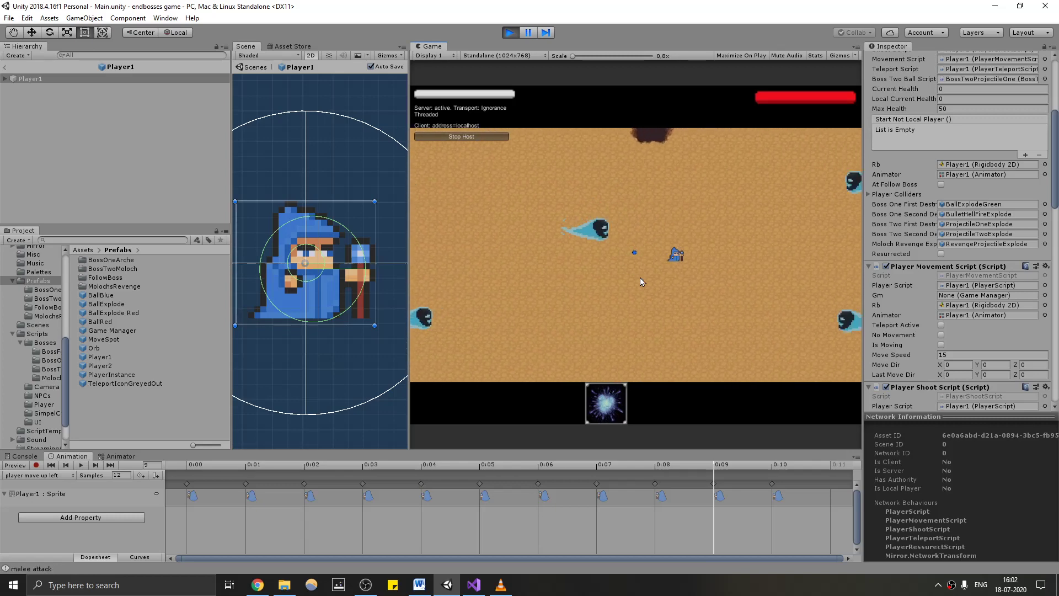
key(w)
key(d)
key(s)
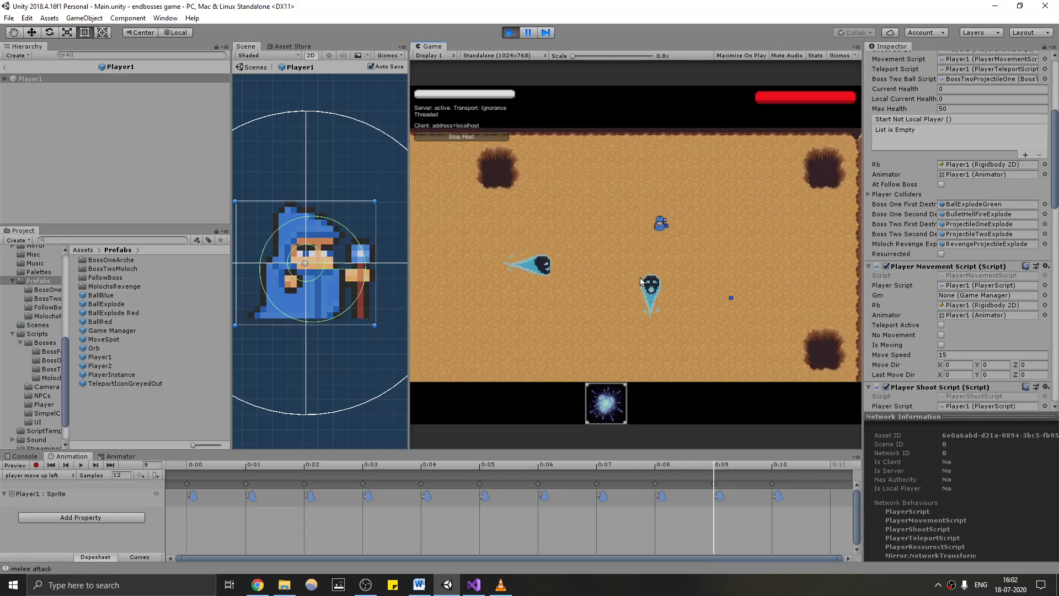
key(d)
key(s)
key(Left)
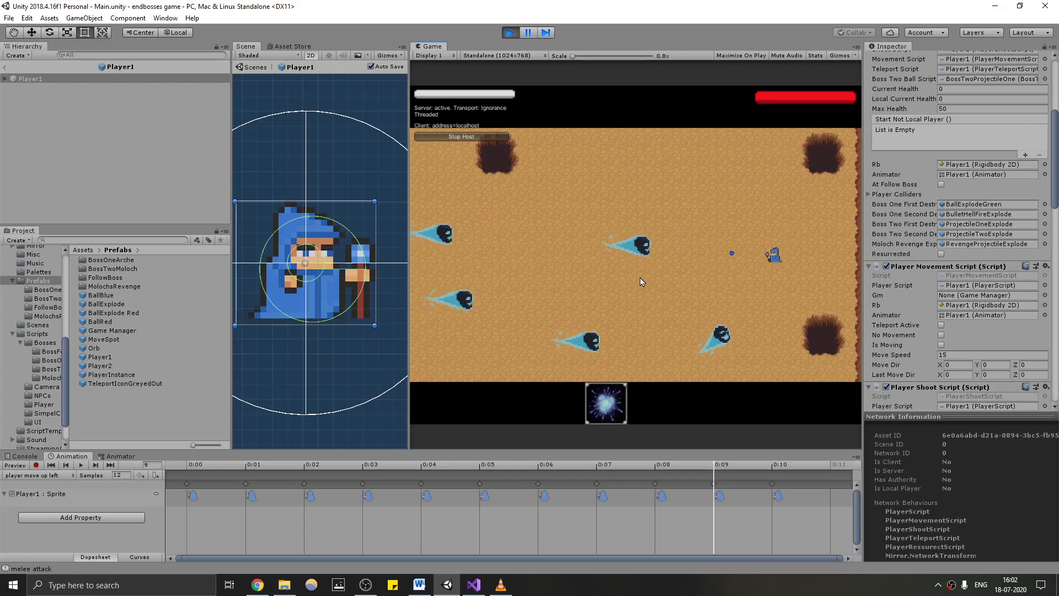
key(w)
key(a)
key(d)
key(s)
key(Down)
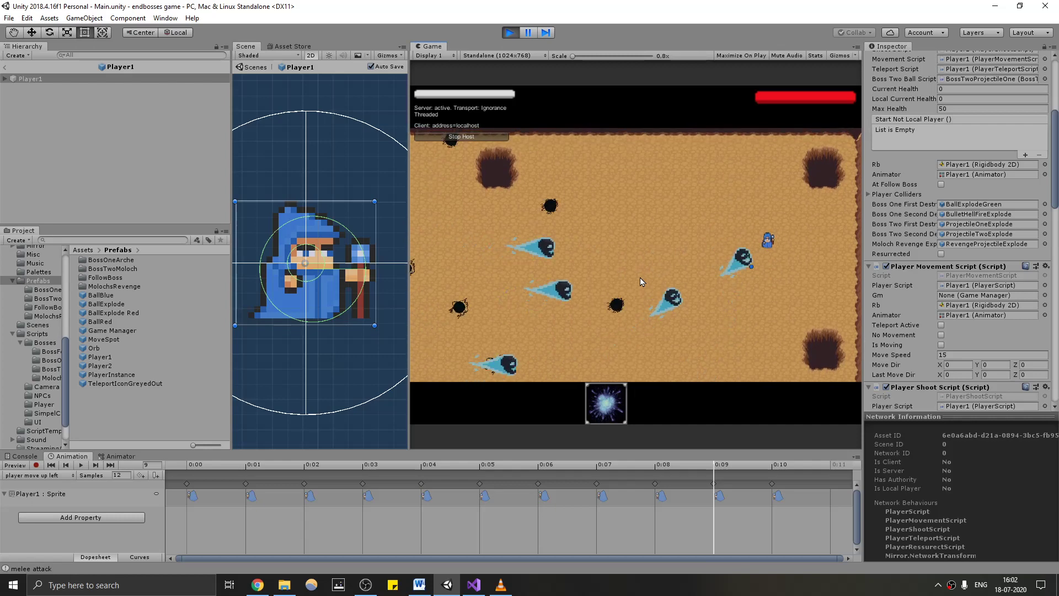
key(d)
key(s)
key(a)
key(Left)
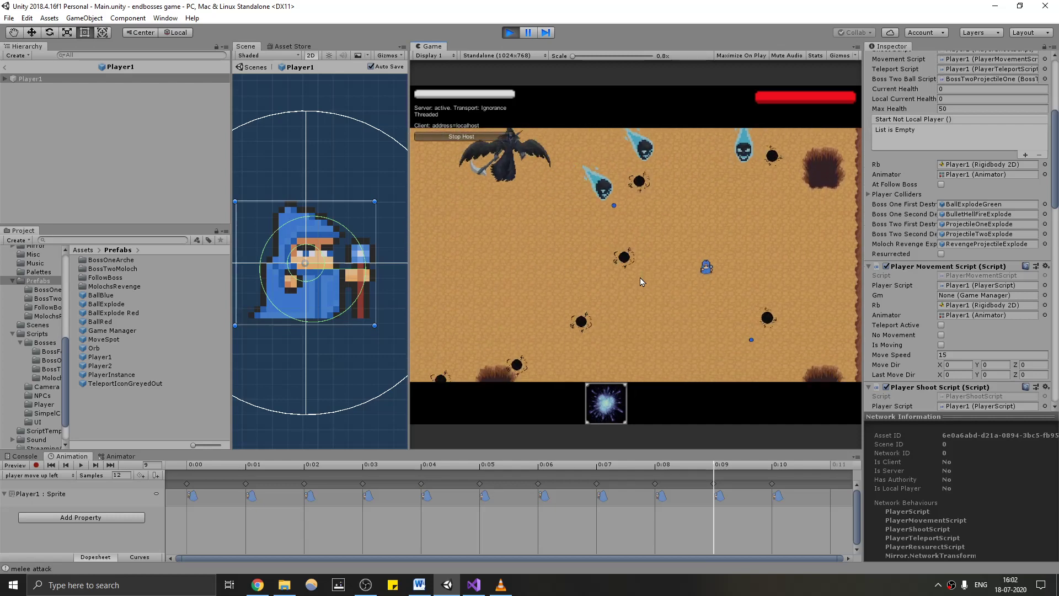
key(a)
key(s)
Keep circling the reaper and firing blue orbs to the right at it
key(Right)
key(a)
key(w)
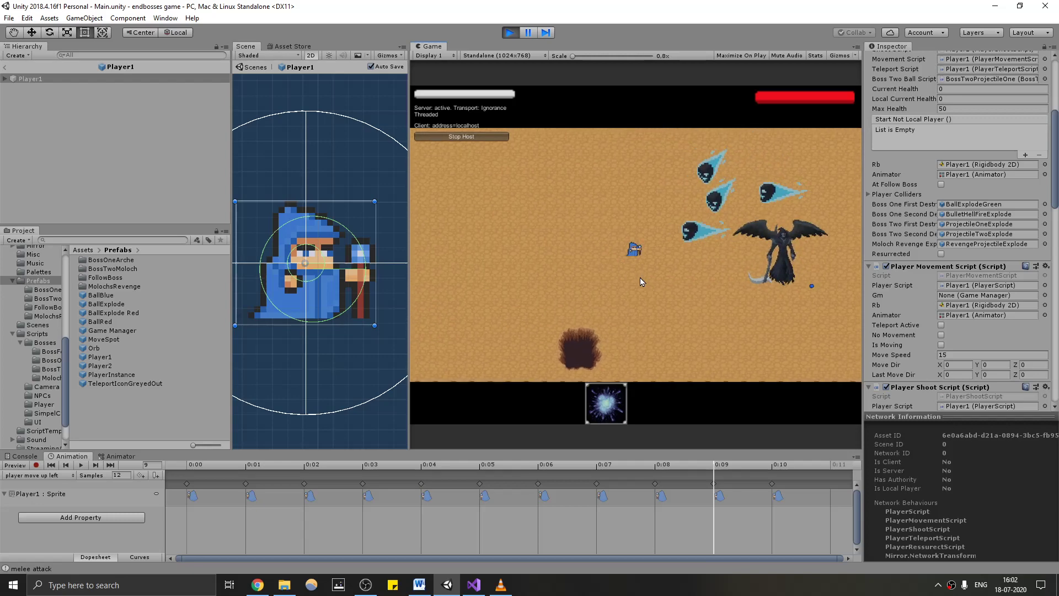
key(Right)
key(a)
key(w)
key(Right)
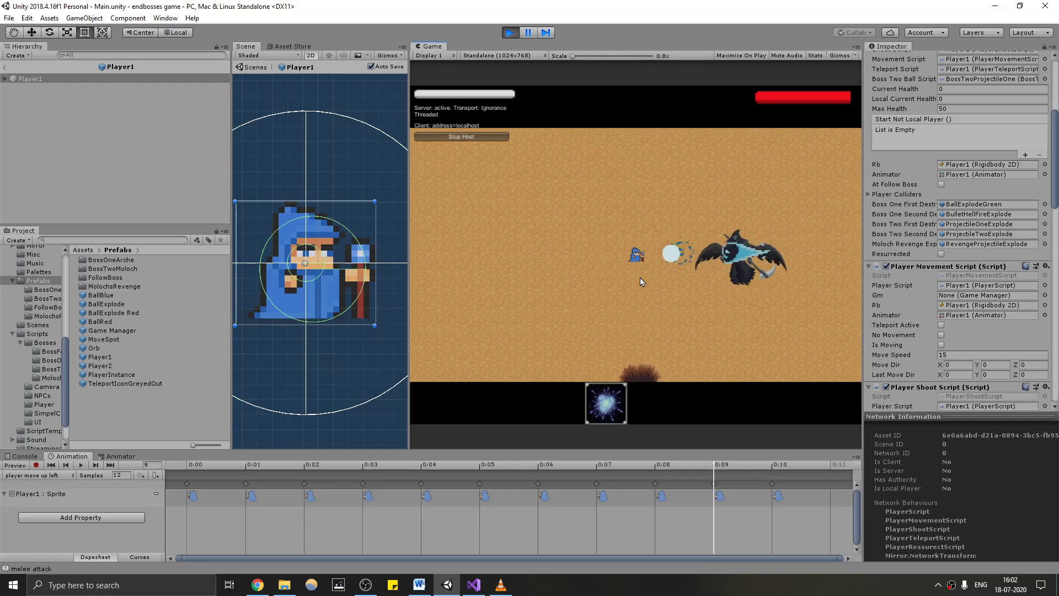
key(a)
key(w)
key(d)
key(Right)
key(Right)
key(a)
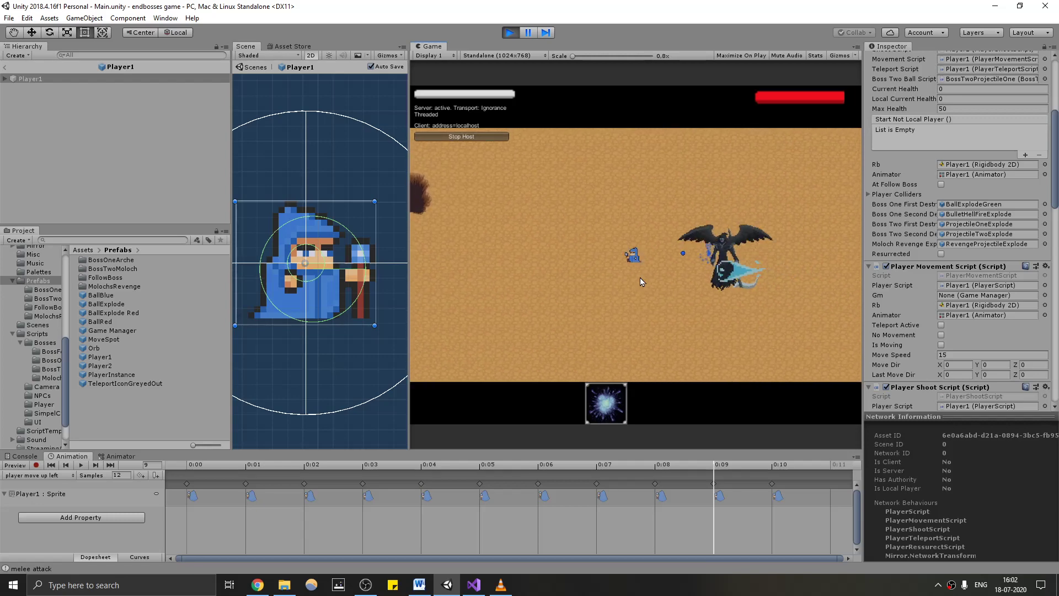
key(s)
key(d)
key(Right)
Run around the arena a little longer, then exit Play mode back to the title menu
key(a)
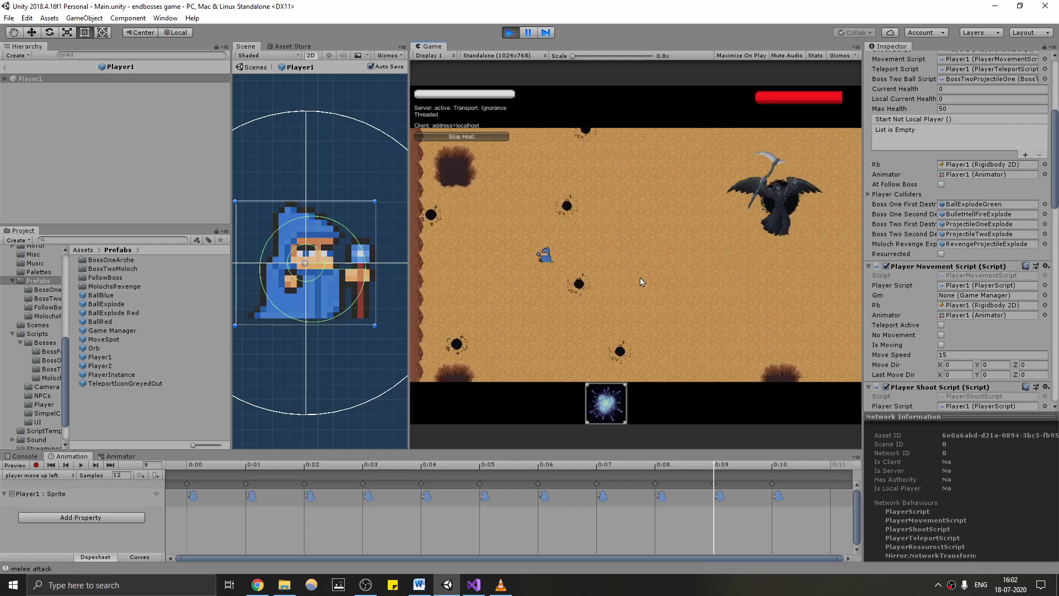
key(d)
key(s)
key(w)
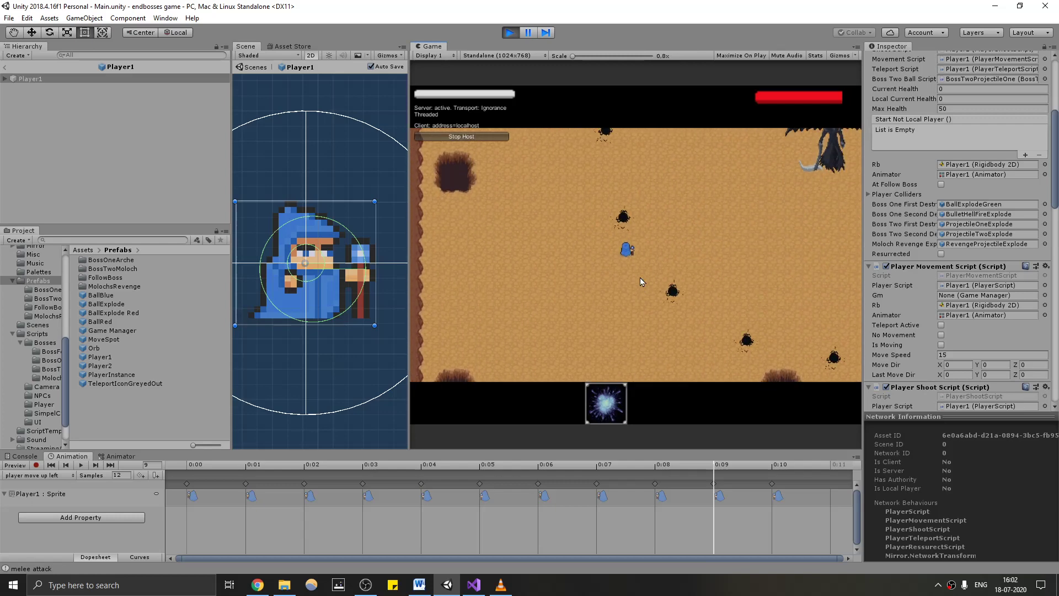
key(w)
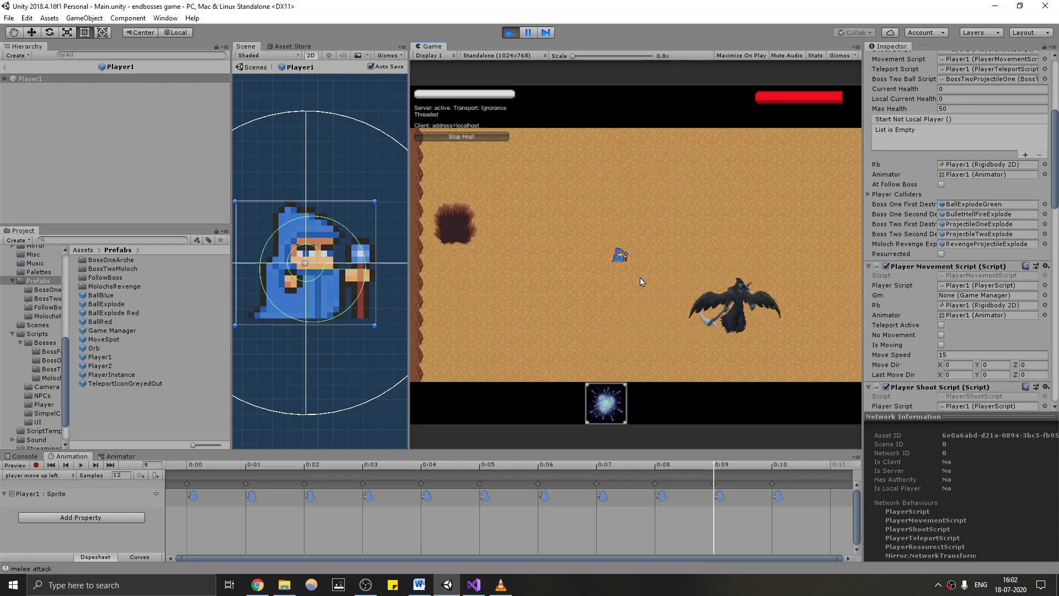
key(w)
key(d)
key(s)
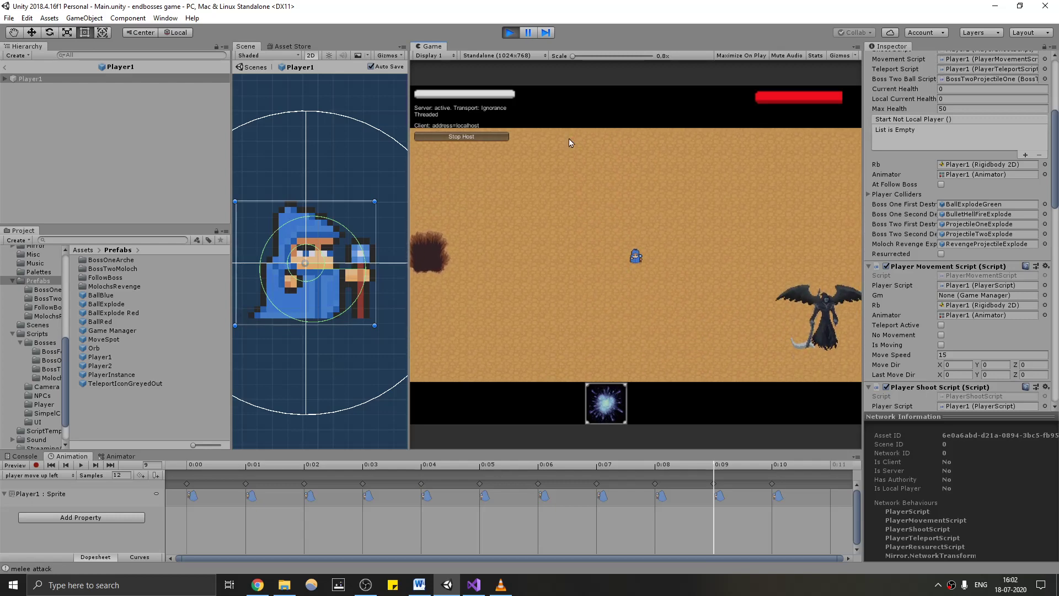
click(509, 33)
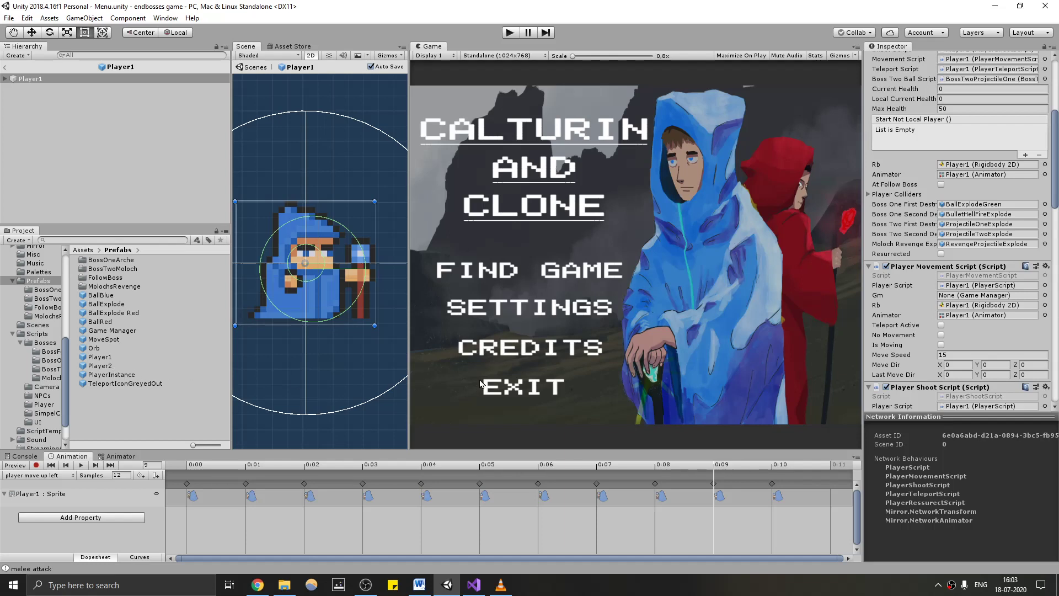
scroll(955, 311, down, 3)
scroll(952, 313, down, 3)
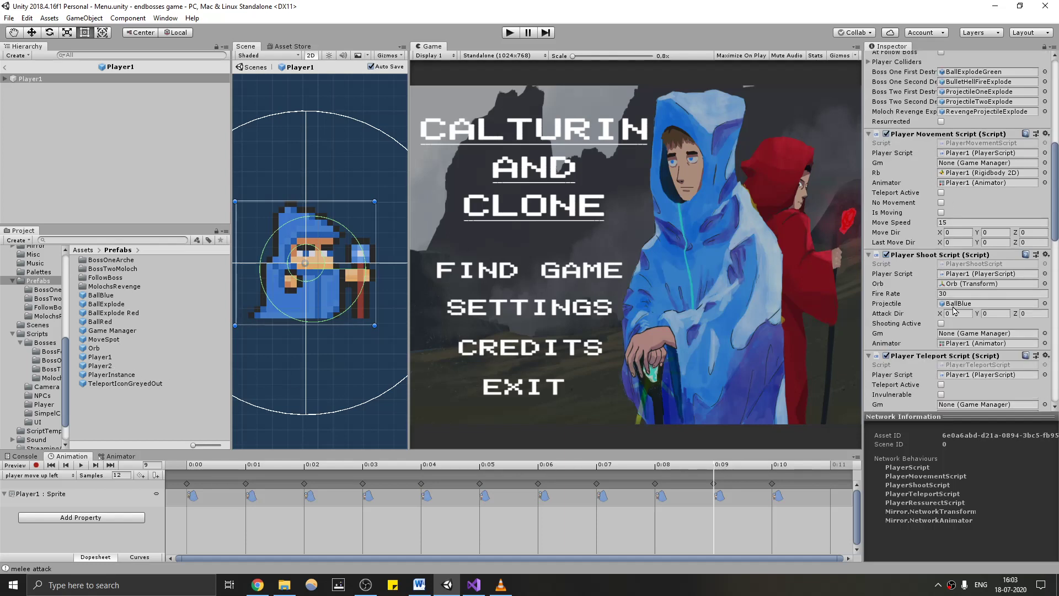
scroll(947, 316, up, 6)
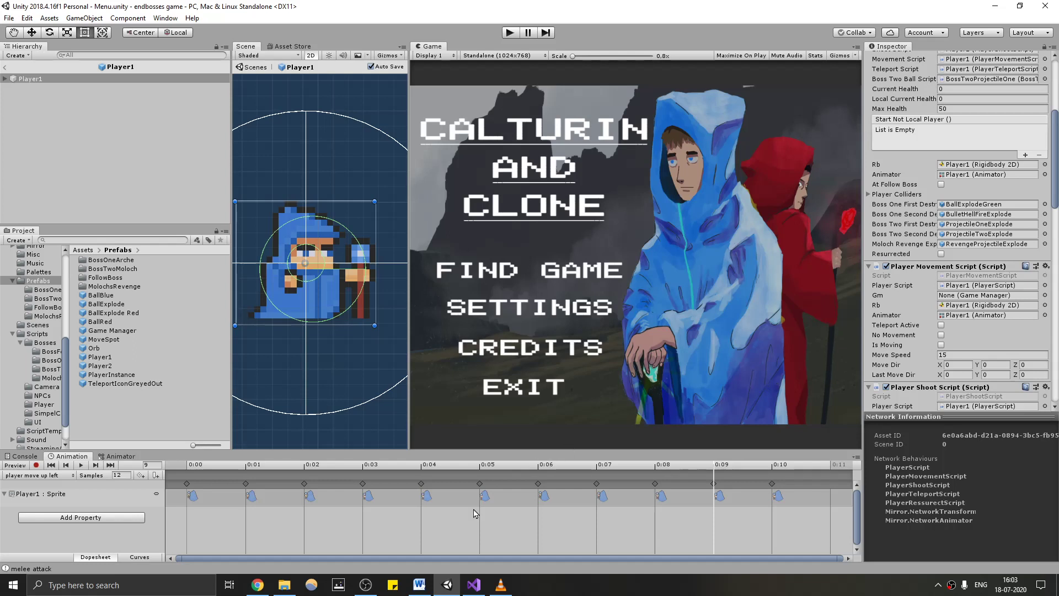
Use OBS Studio's taskbar icon to bring its window in front of Unity
click(365, 589)
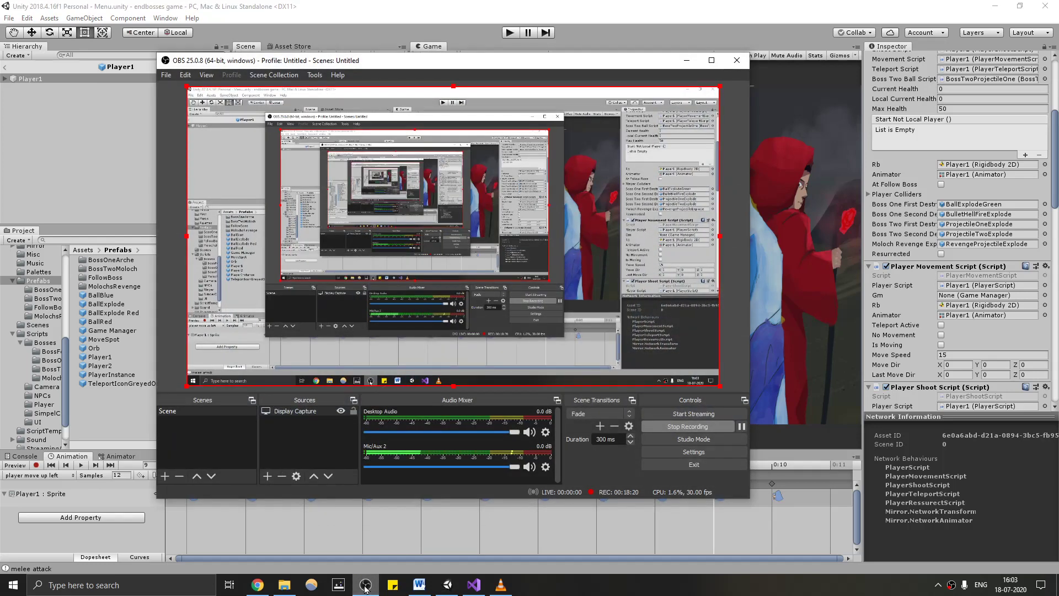
click(365, 588)
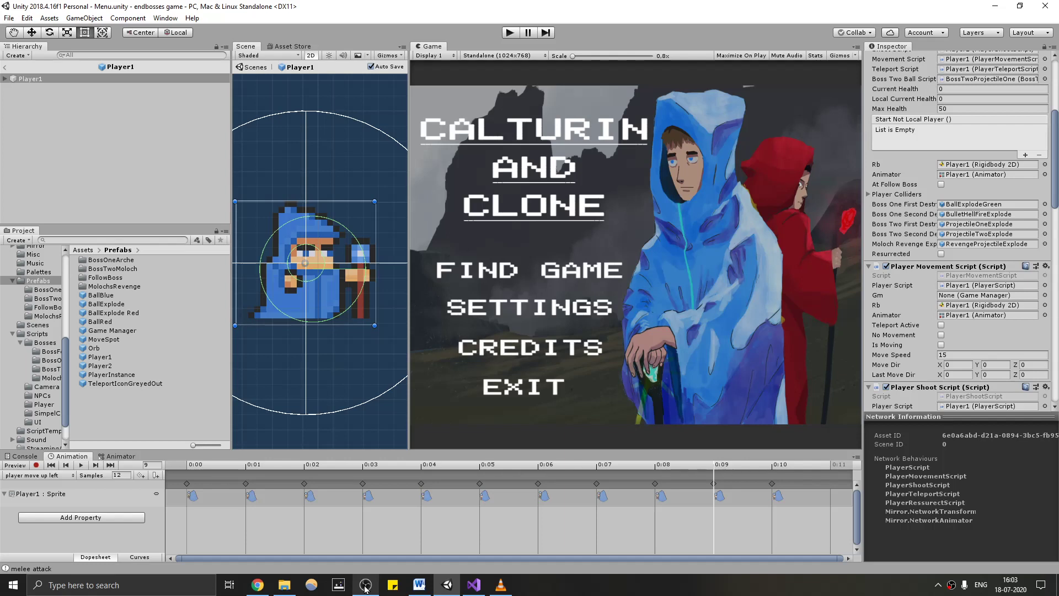
click(365, 588)
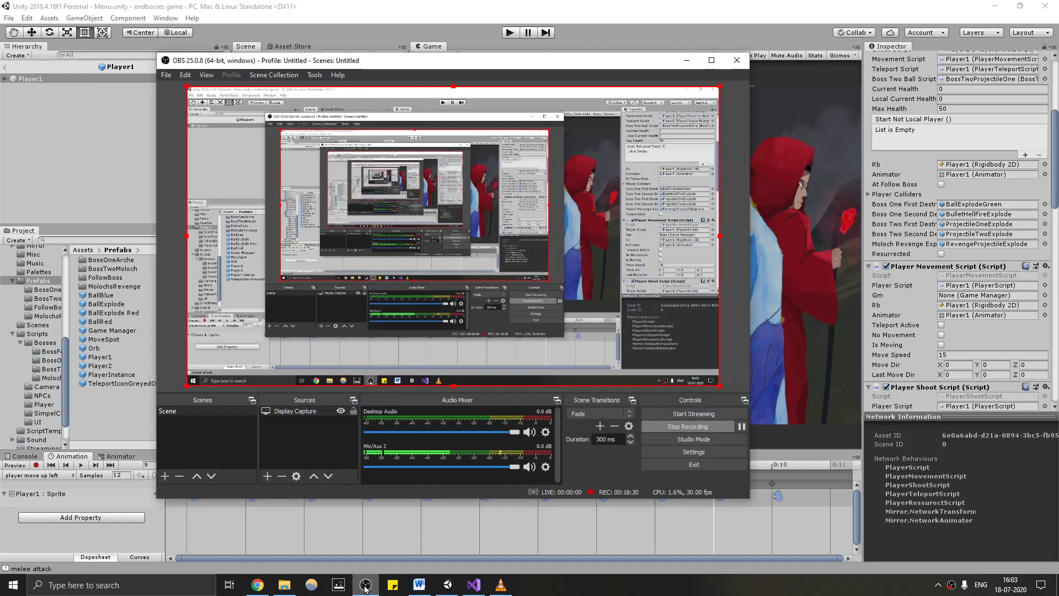